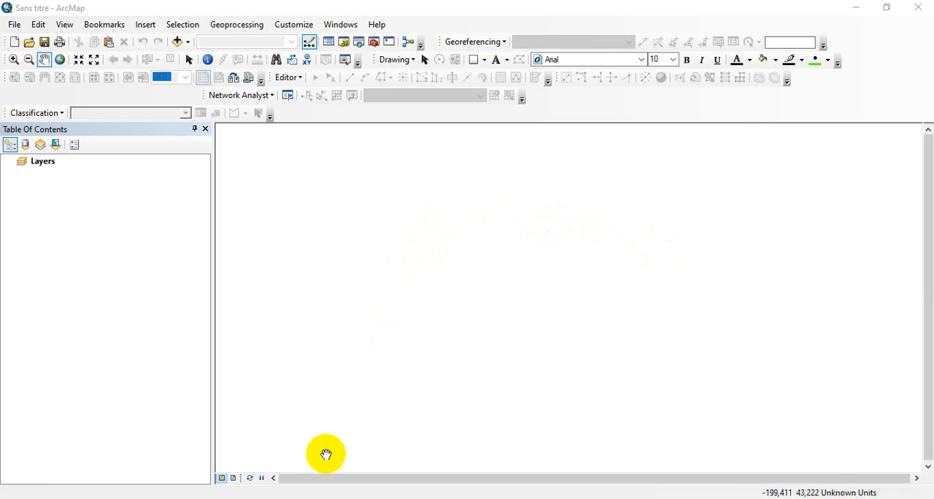
# Switch to File Explorer and bring the Lim_Région shapefile from the TP SIG\LAYOUT folder into the ArcMap map
pyautogui.click(316, 498)
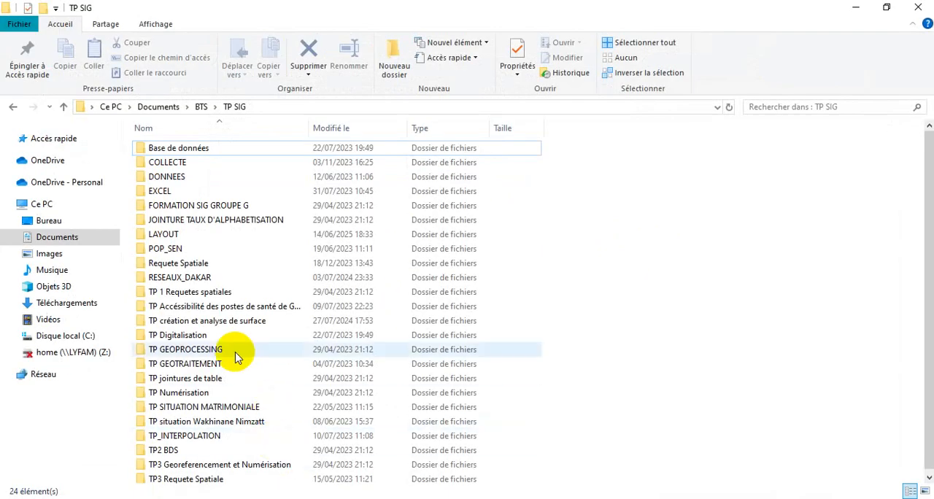
pyautogui.doubleClick(166, 237)
pyautogui.scroll(-20, 280, 372)
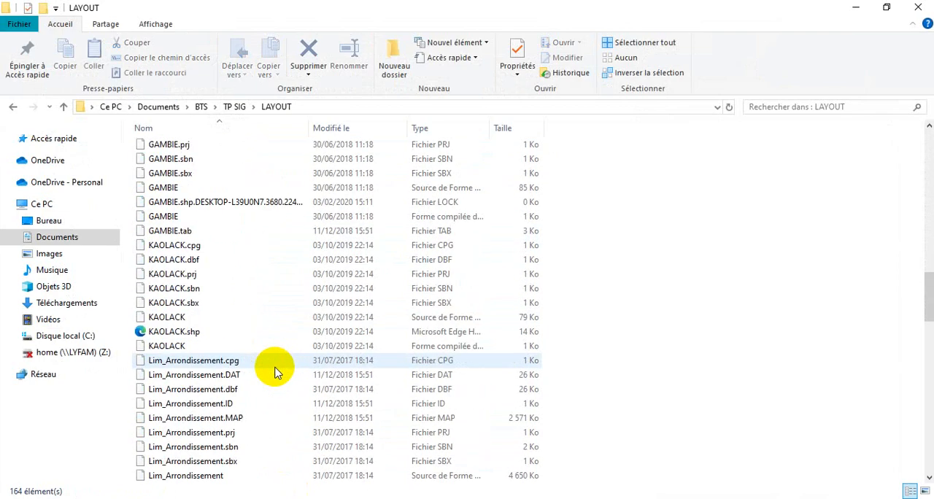
pyautogui.scroll(-10, 275, 372)
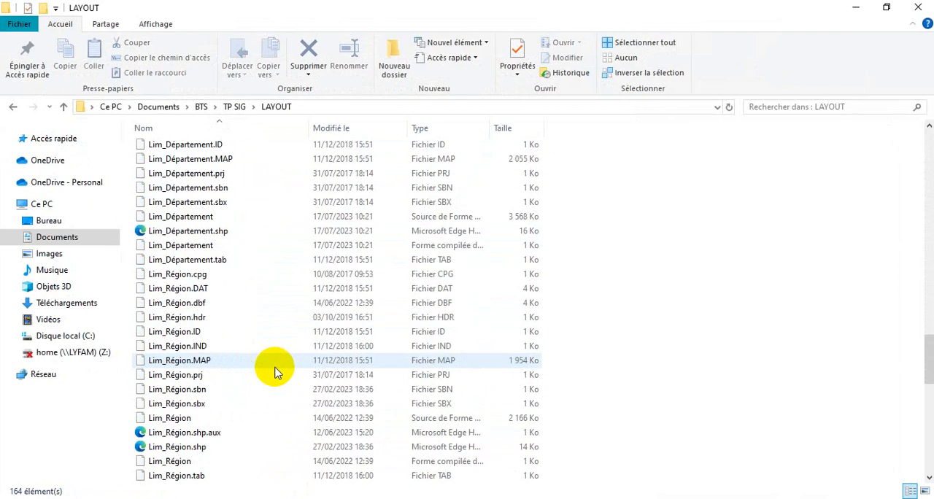
pyautogui.scroll(-2, 275, 372)
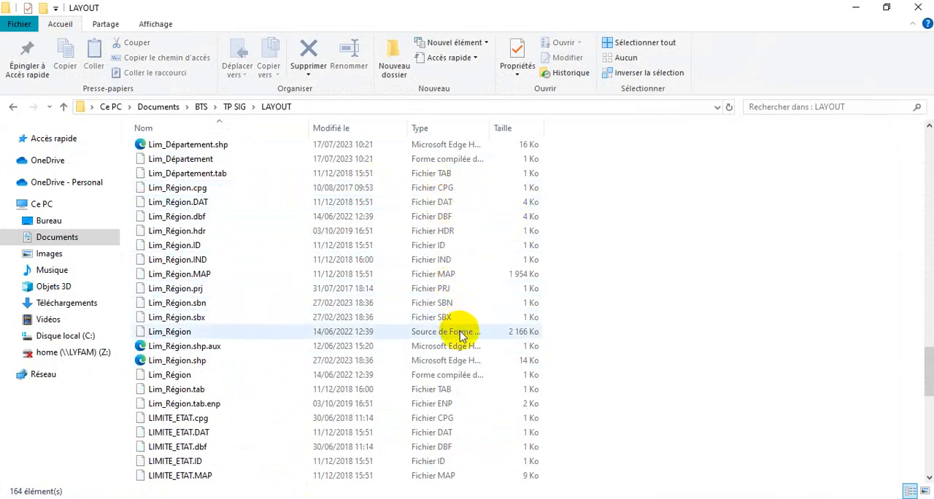
pyautogui.click(529, 340)
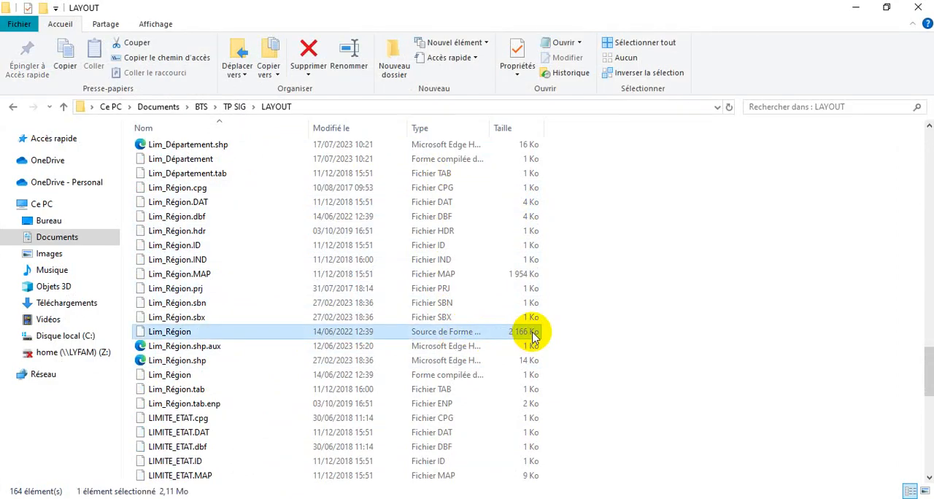
pyautogui.moveTo(533, 336); pyautogui.dragTo(475, 318)
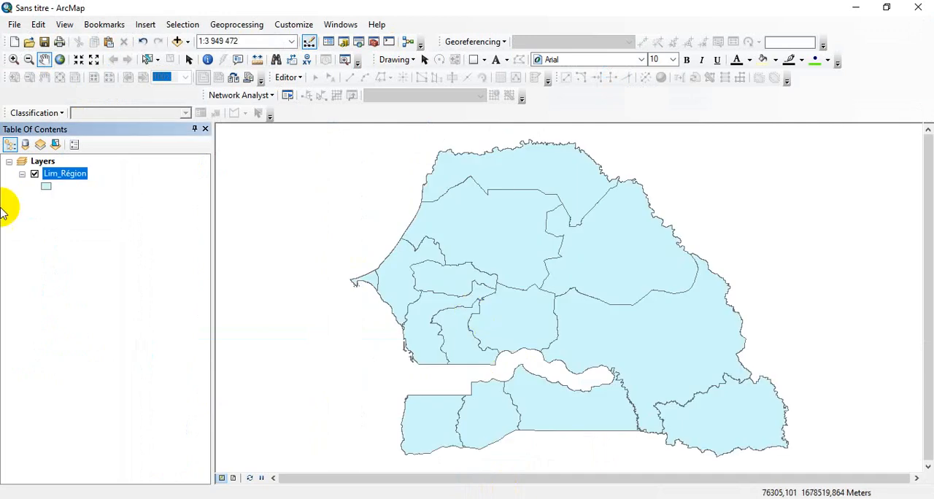
# Remove the Lim_Région layer from the map
pyautogui.rightClick(51, 173)
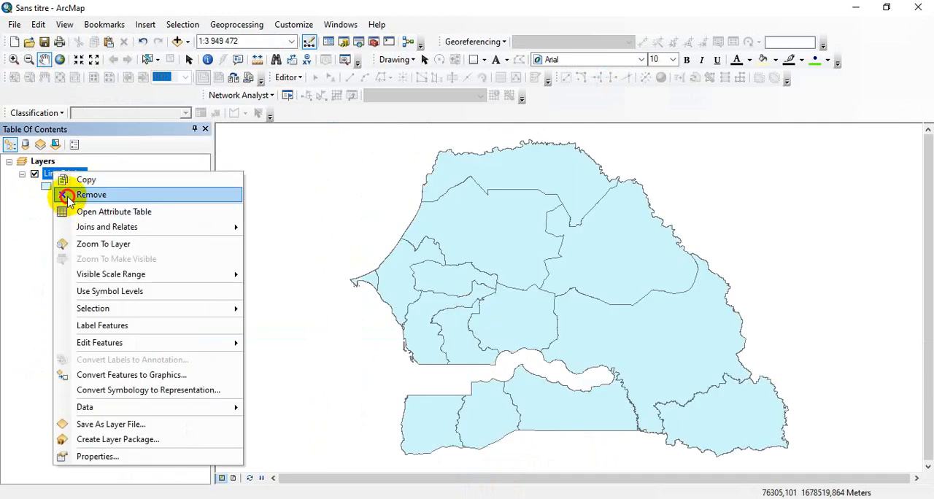
pyautogui.click(65, 194)
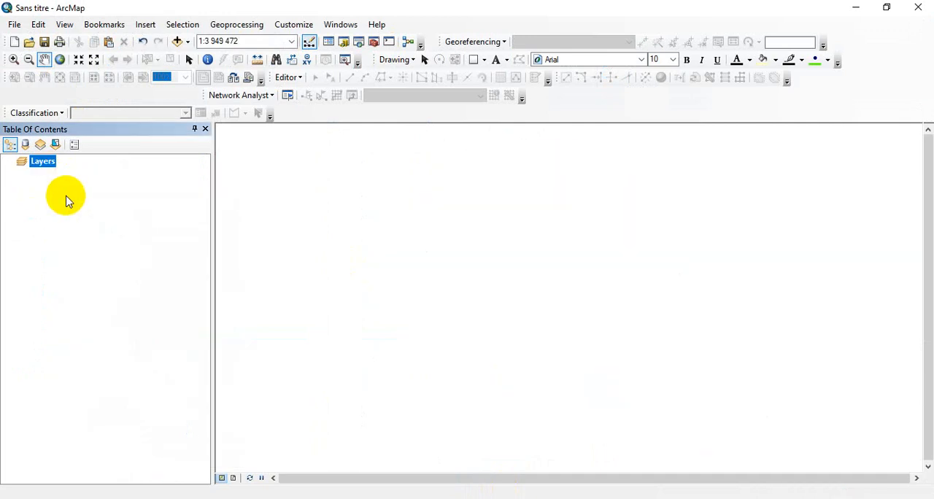
pyautogui.click(182, 47)
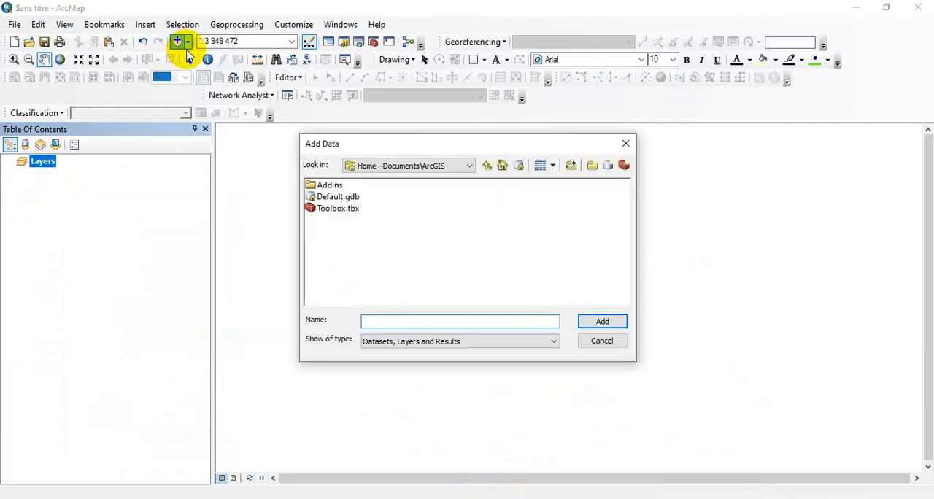
pyautogui.click(625, 143)
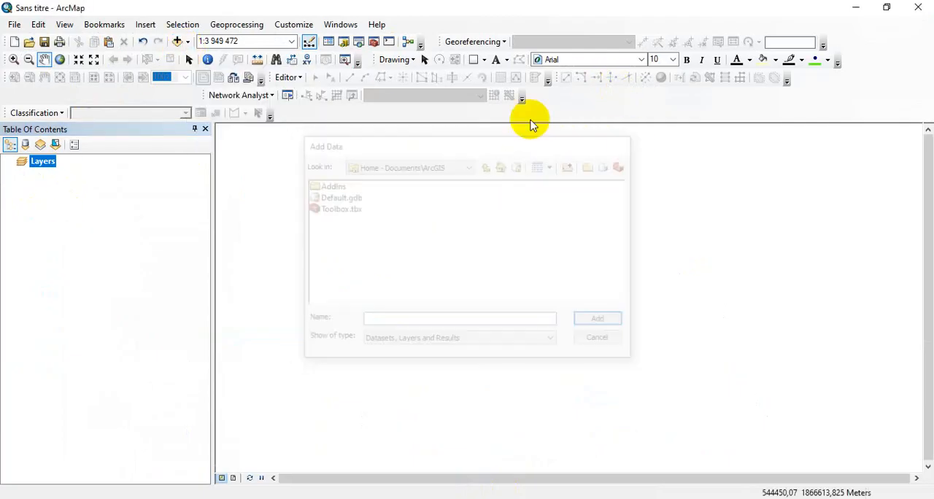
# Start adding data and connect to the Documents\BTS\TP SIG folder
pyautogui.click(188, 42)
pyautogui.click(197, 56)
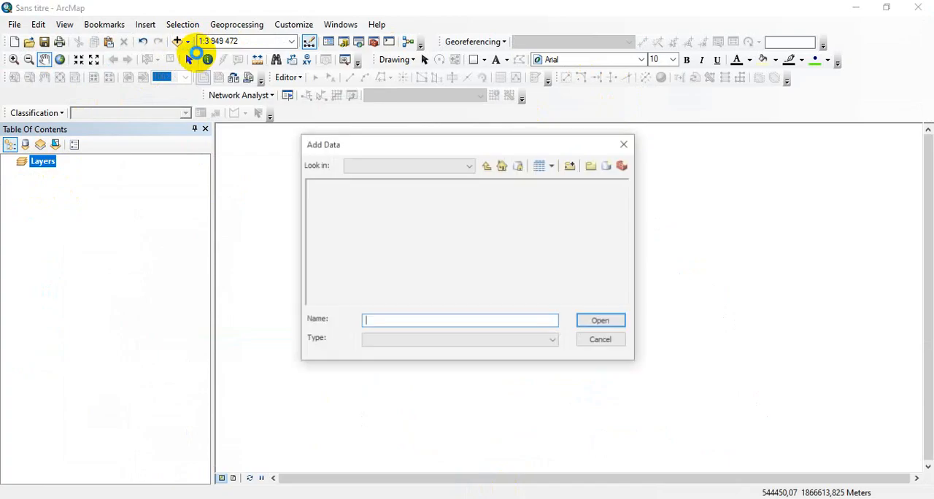
pyautogui.click(572, 167)
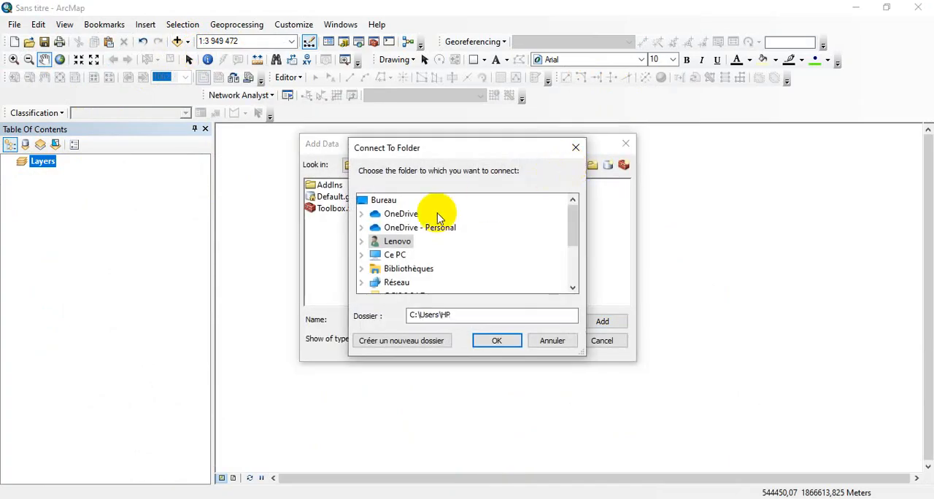
pyautogui.click(362, 255)
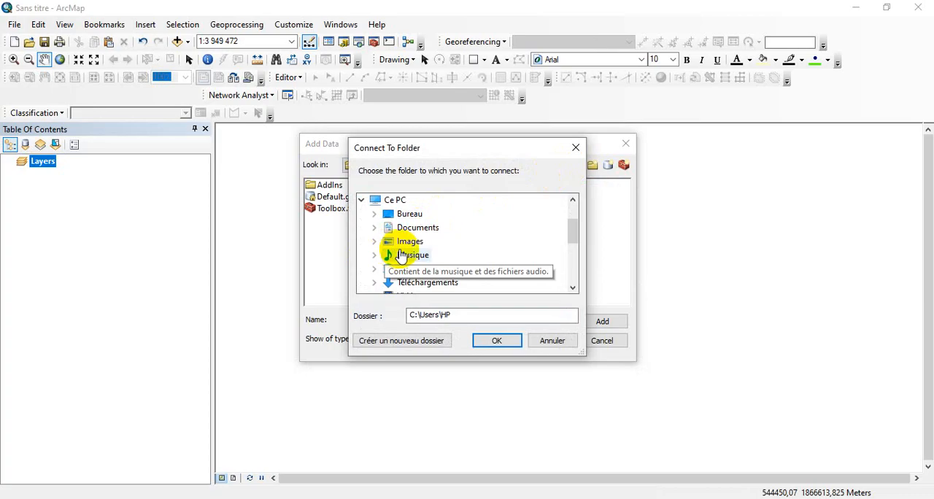
pyautogui.doubleClick(406, 228)
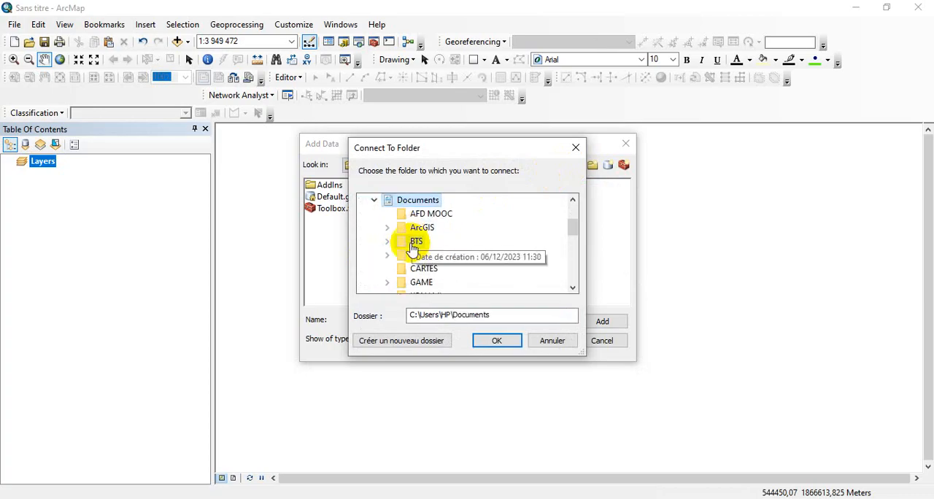
pyautogui.doubleClick(410, 243)
pyautogui.scroll(-10, 416, 255)
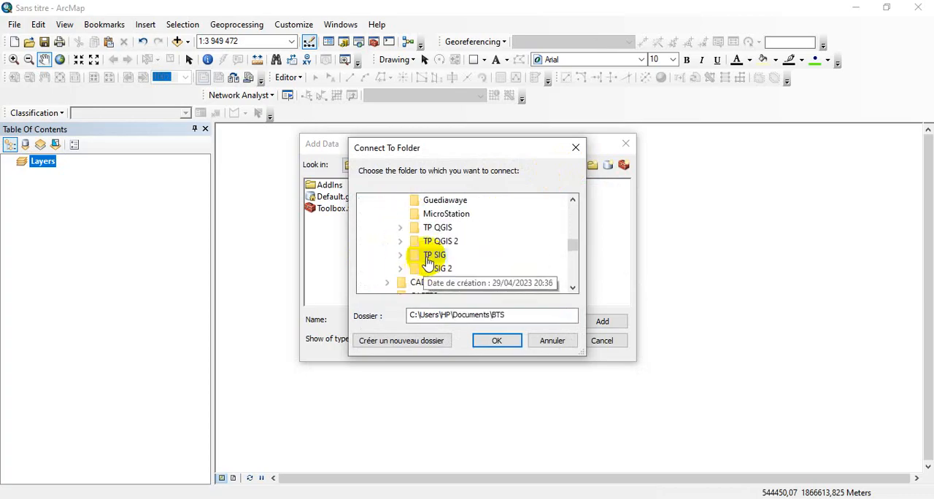
pyautogui.doubleClick(430, 267)
pyautogui.click(494, 339)
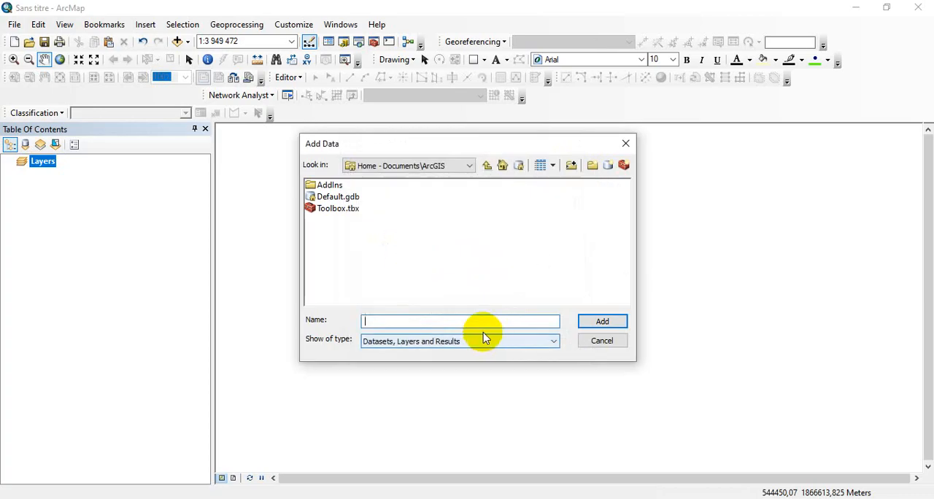
# Add Lim_Région.shp from the LAYOUT folder of the BTS\TP SIG connection to the map
pyautogui.click(436, 168)
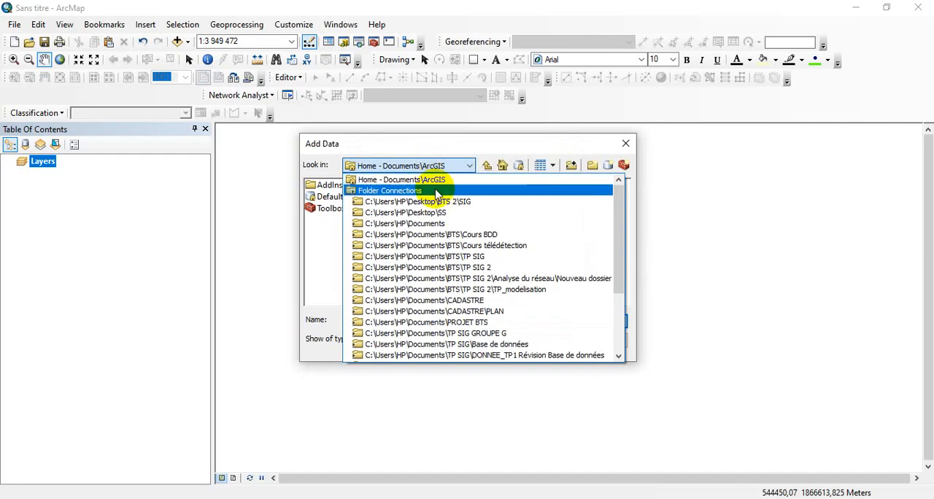
pyautogui.click(451, 258)
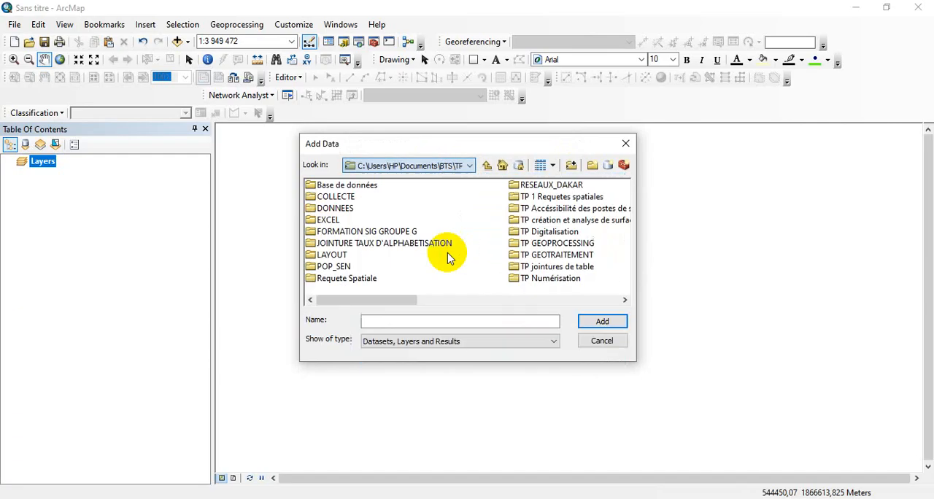
pyautogui.doubleClick(332, 257)
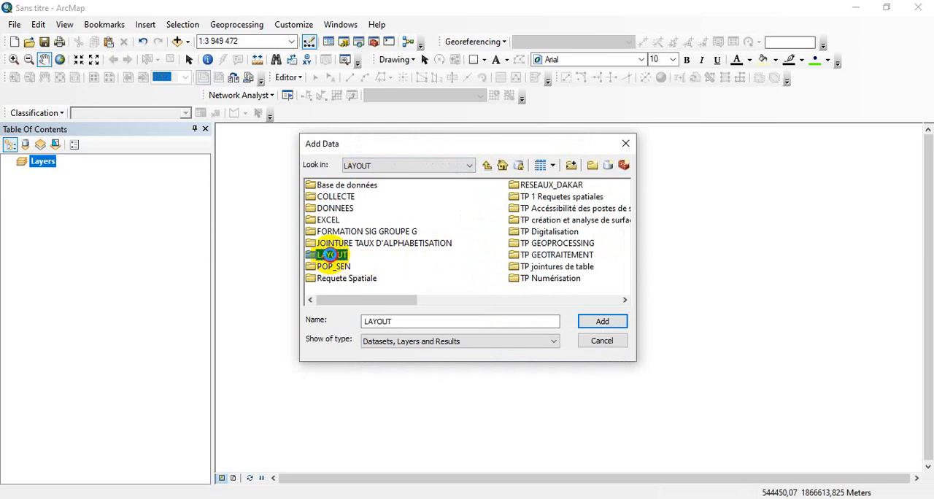
pyautogui.moveTo(373, 305); pyautogui.dragTo(484, 305)
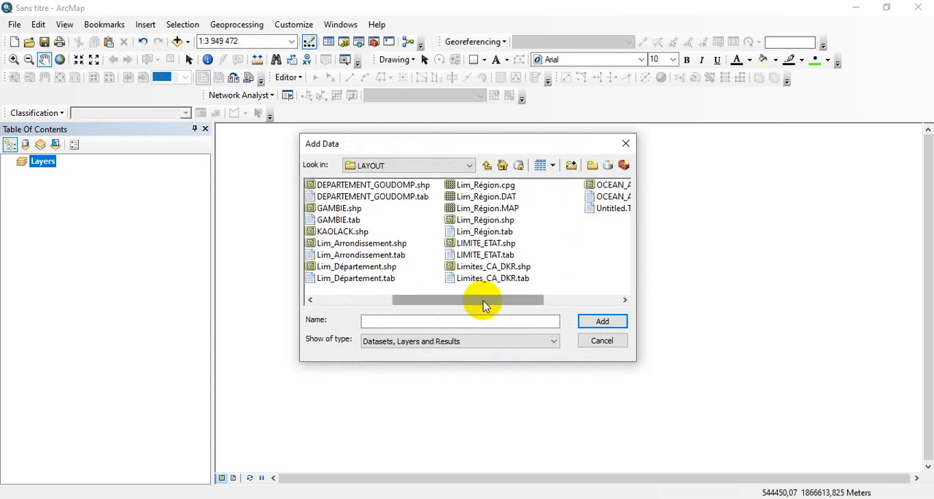
pyautogui.click(499, 223)
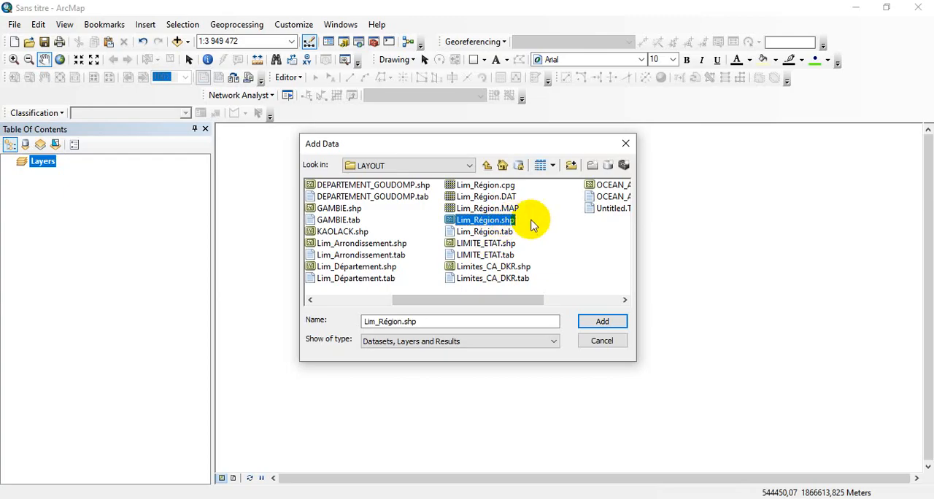
pyautogui.click(602, 324)
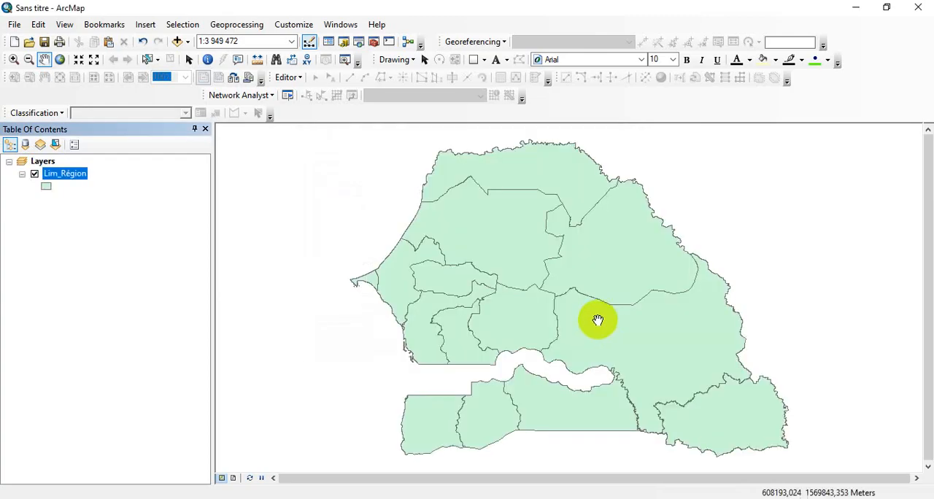
# Turn on labels for the Lim_Région layer, using the NOM field as label text
pyautogui.rightClick(83, 178)
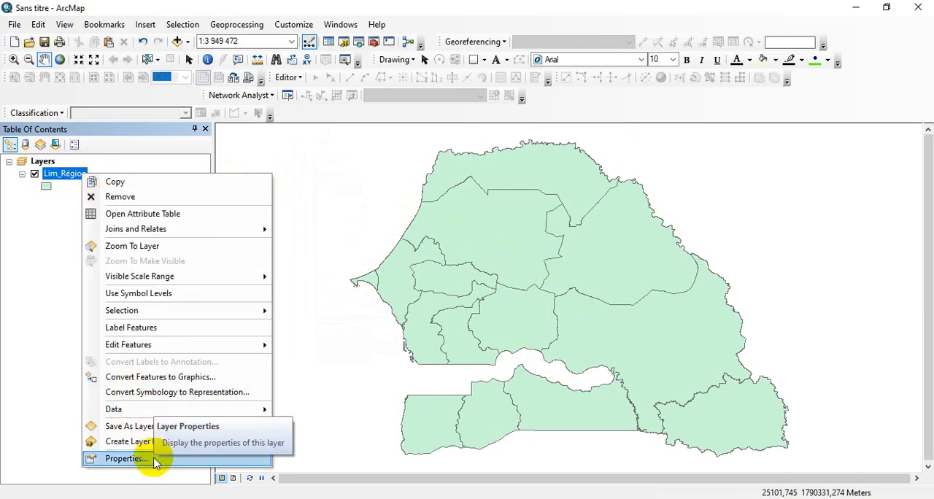
pyautogui.click(125, 458)
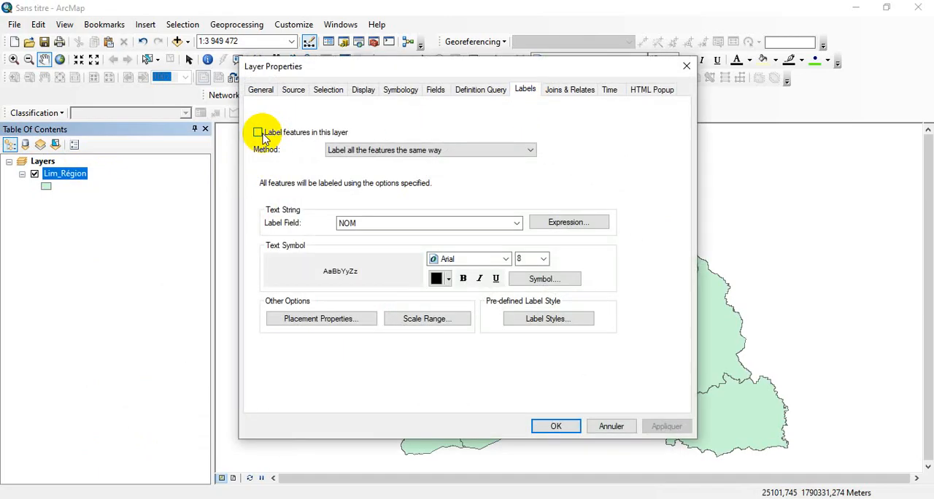
pyautogui.click(554, 426)
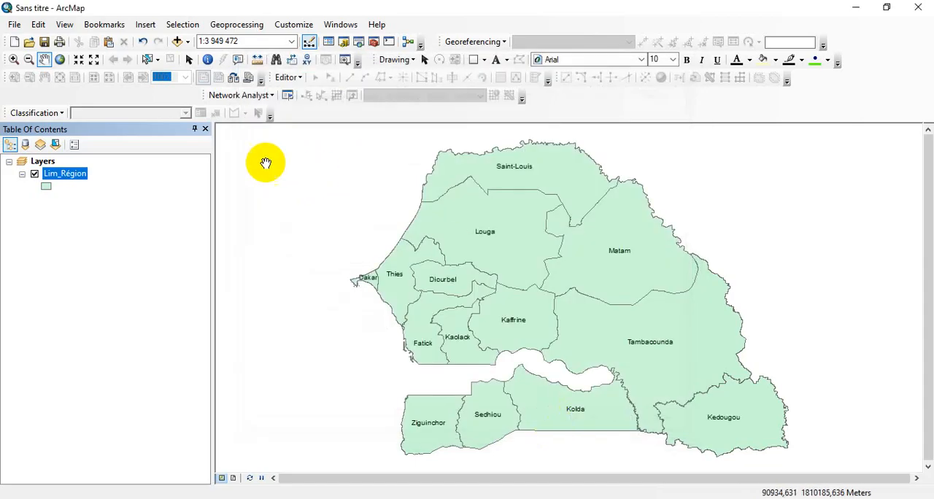
# Symbolize the Lim_Région layer by unique values of the NOM field, adding all values
pyautogui.rightClick(80, 177)
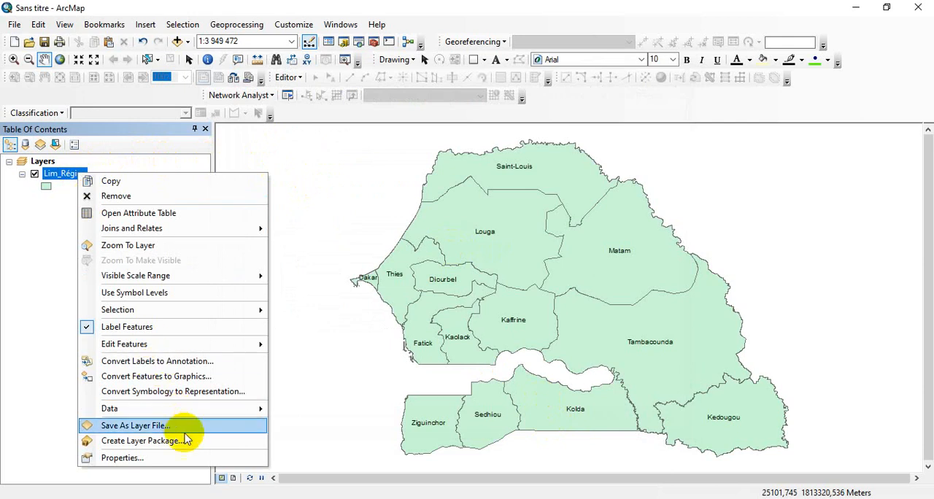
pyautogui.click(194, 457)
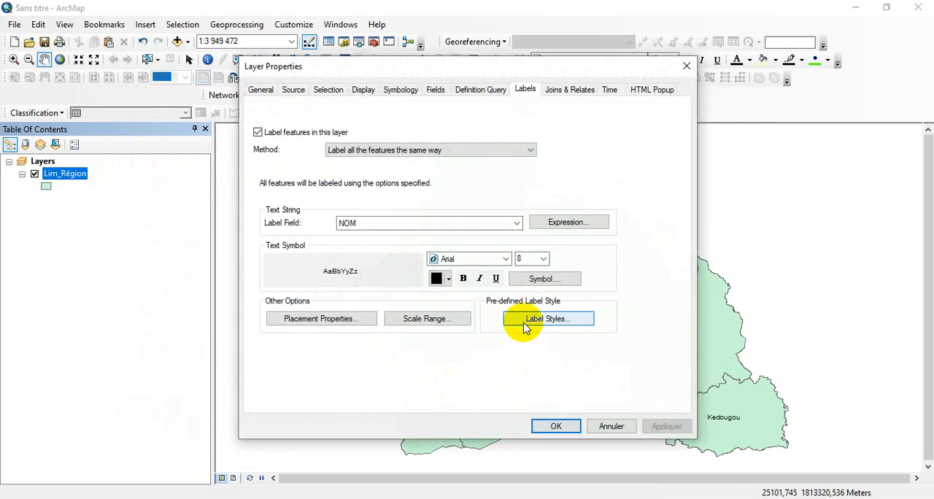
pyautogui.moveTo(551, 73); pyautogui.dragTo(392, 97)
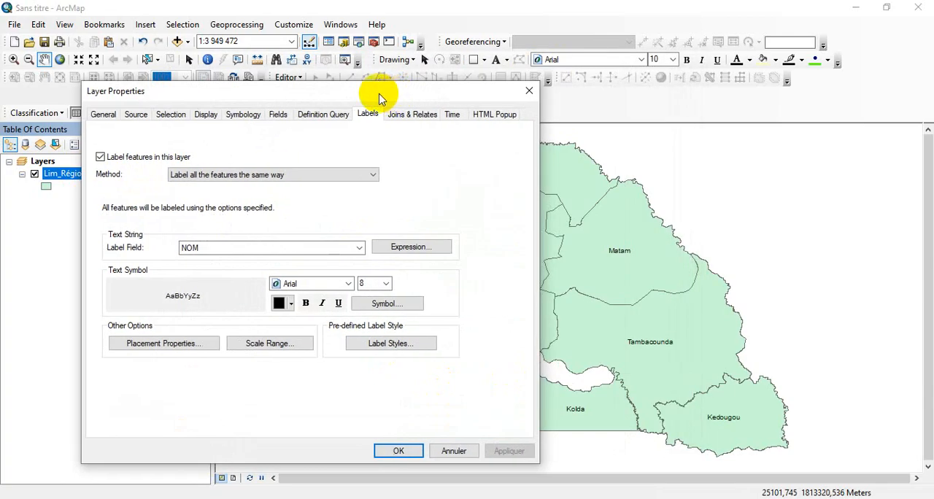
pyautogui.click(237, 119)
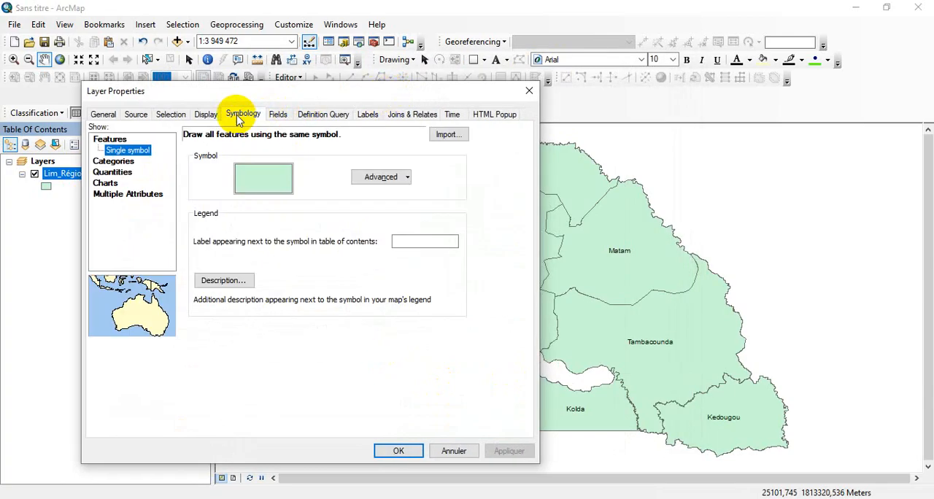
pyautogui.click(124, 162)
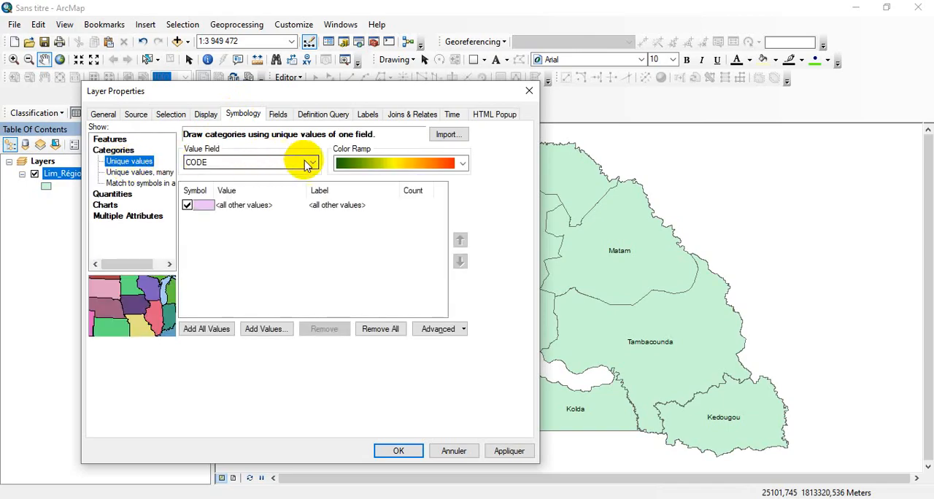
pyautogui.click(308, 163)
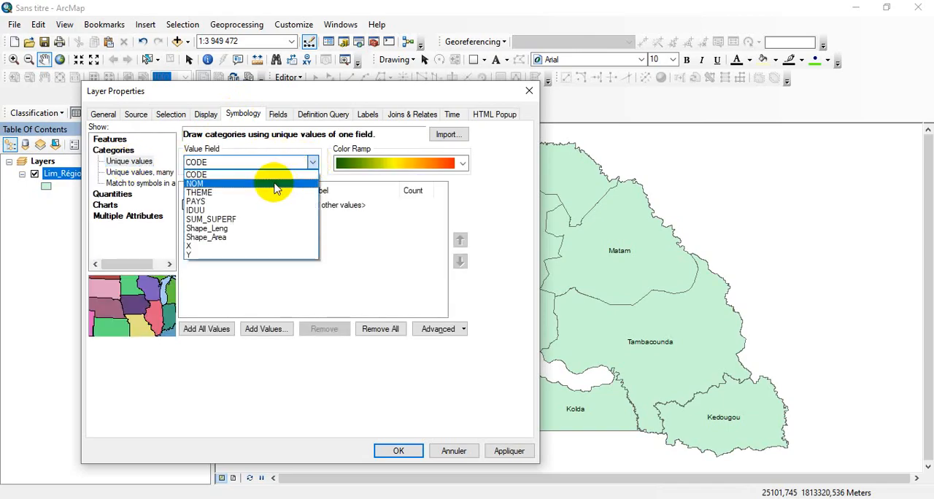
pyautogui.click(274, 186)
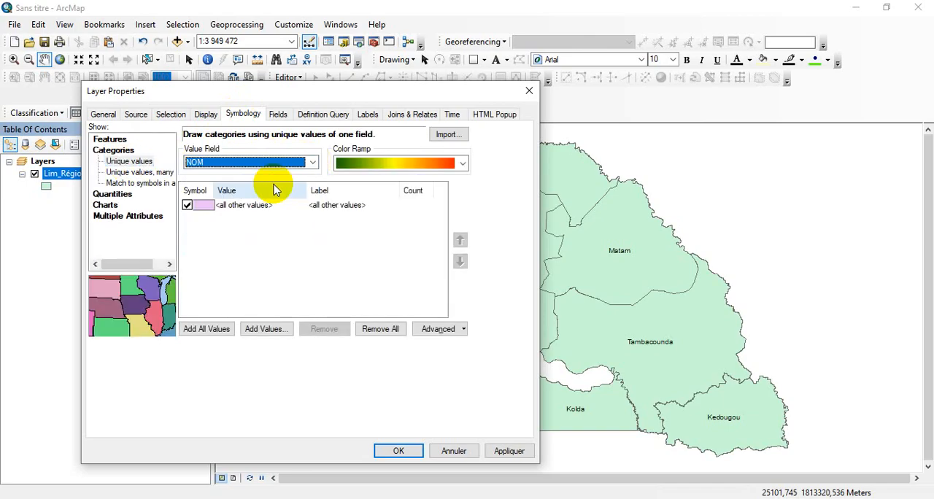
pyautogui.click(212, 329)
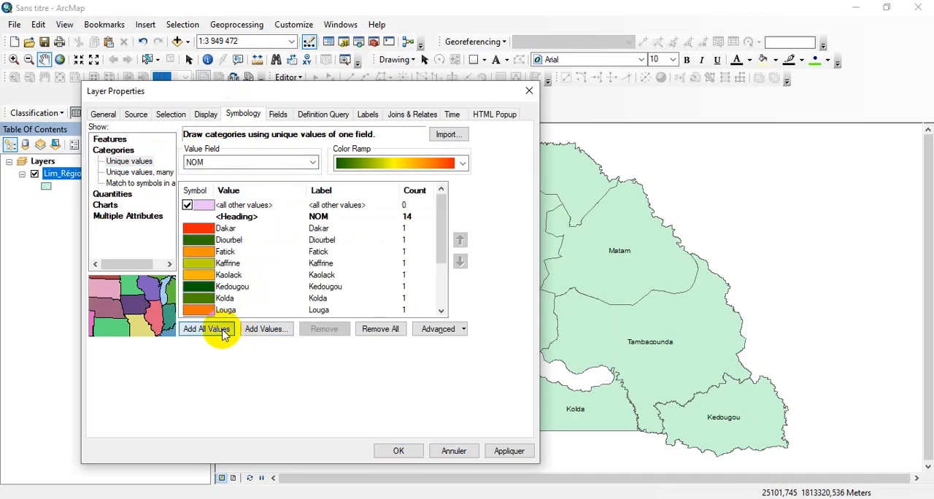
pyautogui.click(509, 450)
pyautogui.click(420, 452)
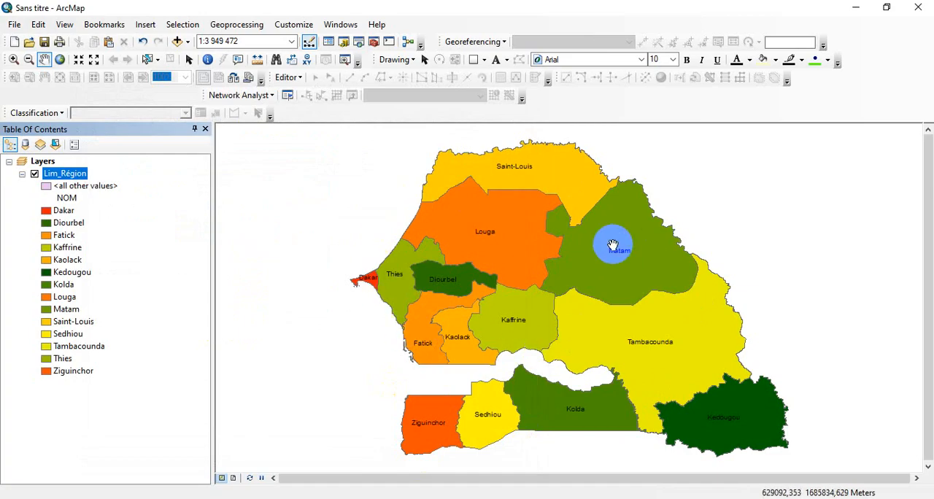
# Symbolize the Lim_Région layer with a single symbol for all features
pyautogui.rightClick(85, 175)
pyautogui.click(156, 458)
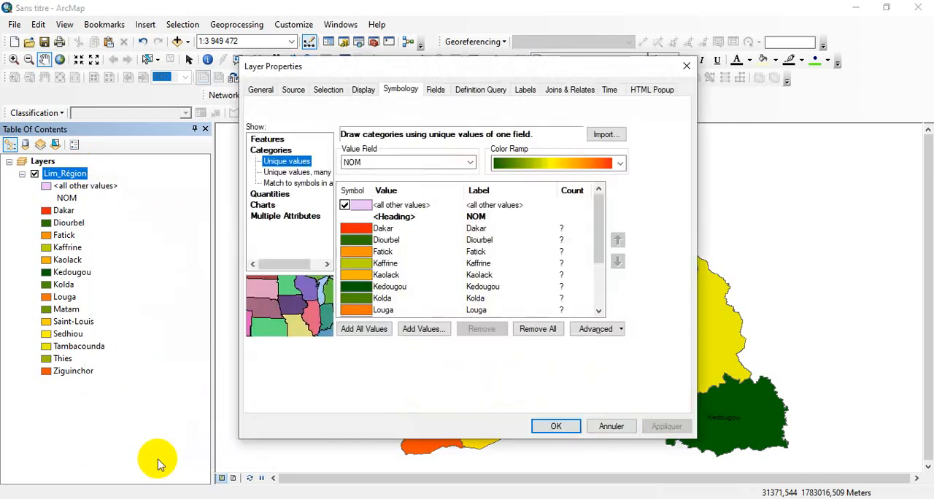
pyautogui.click(262, 139)
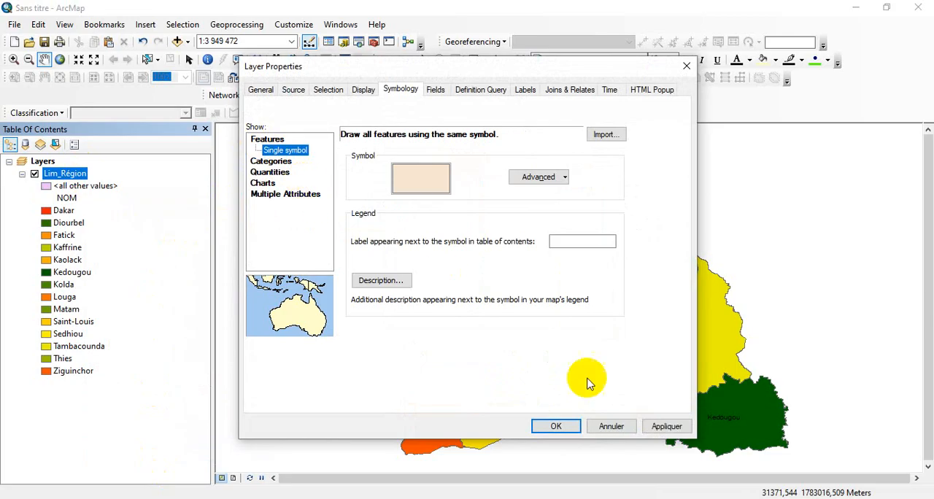
pyautogui.click(560, 427)
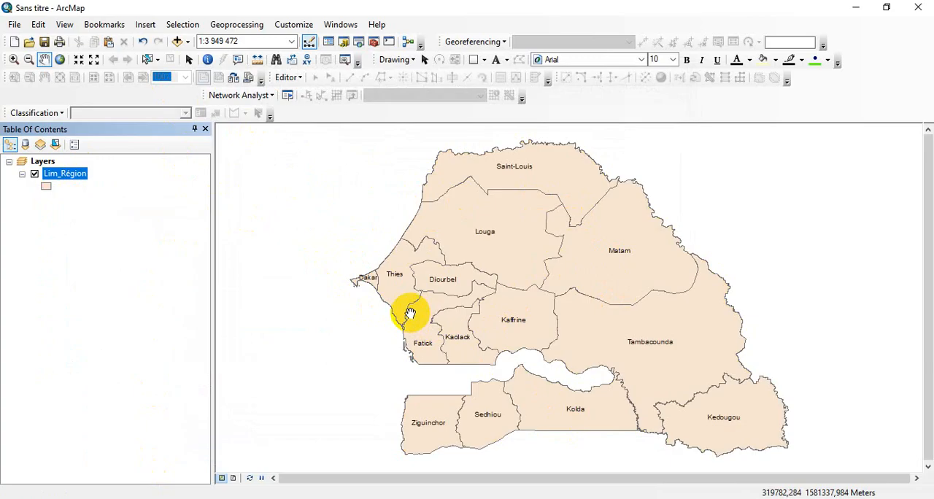
# Select the Thies region and export it as the shapefile THIES.shp in Nouveau dossier, adding it to the map
pyautogui.click(146, 61)
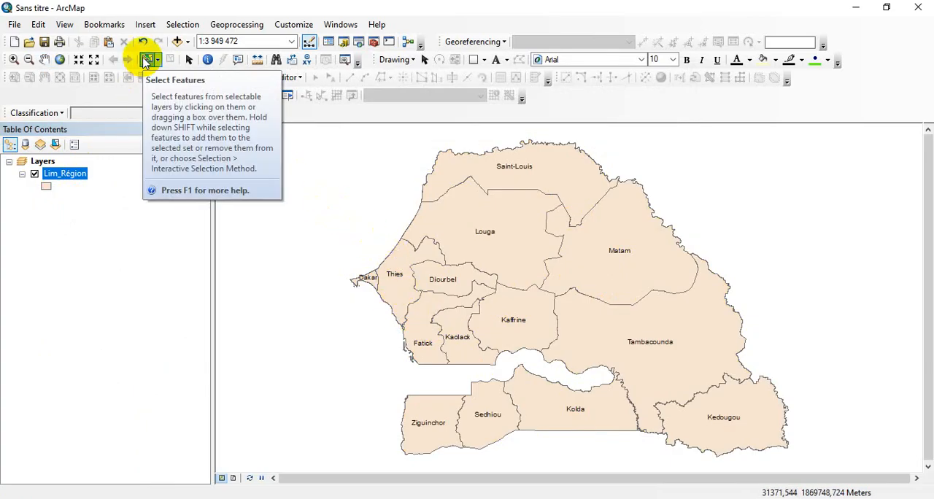
pyautogui.click(394, 293)
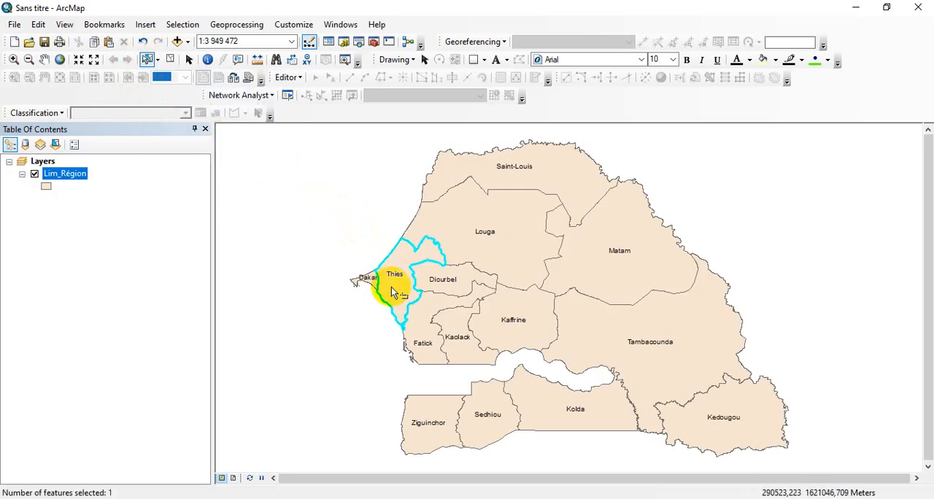
pyautogui.rightClick(80, 176)
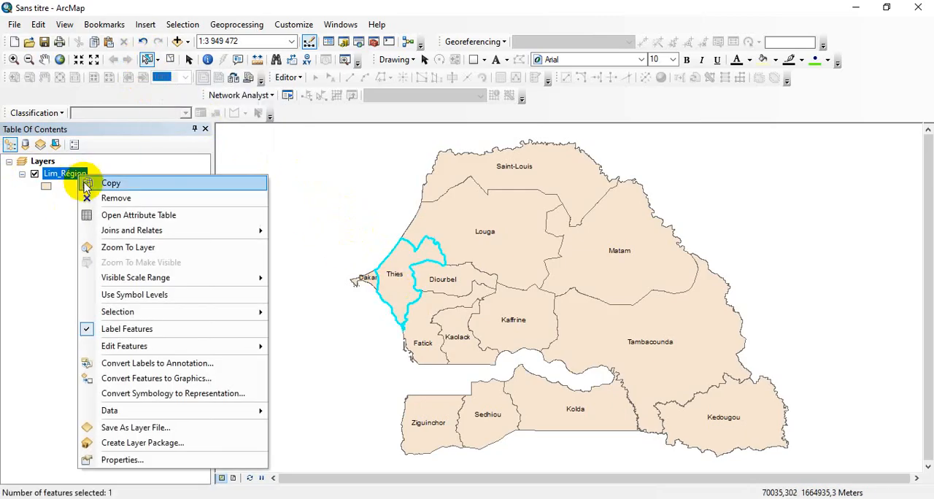
pyautogui.moveTo(163, 412)
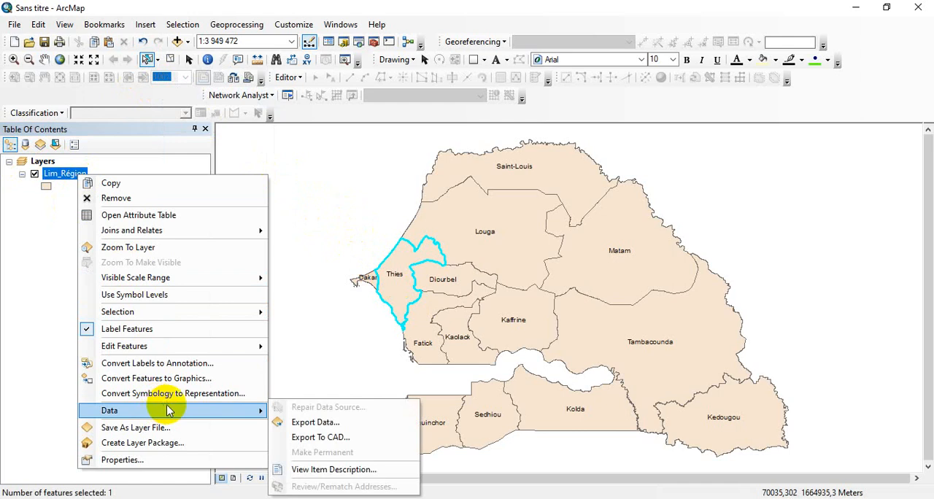
pyautogui.click(303, 422)
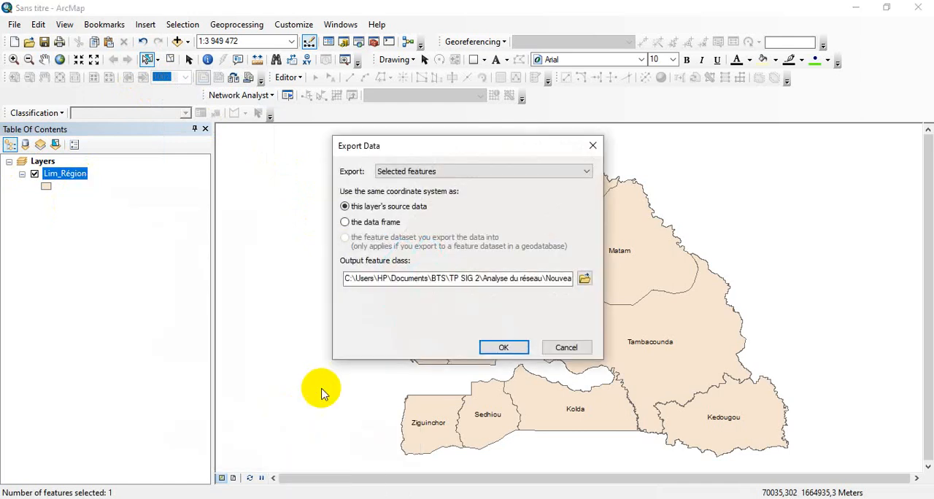
pyautogui.click(585, 280)
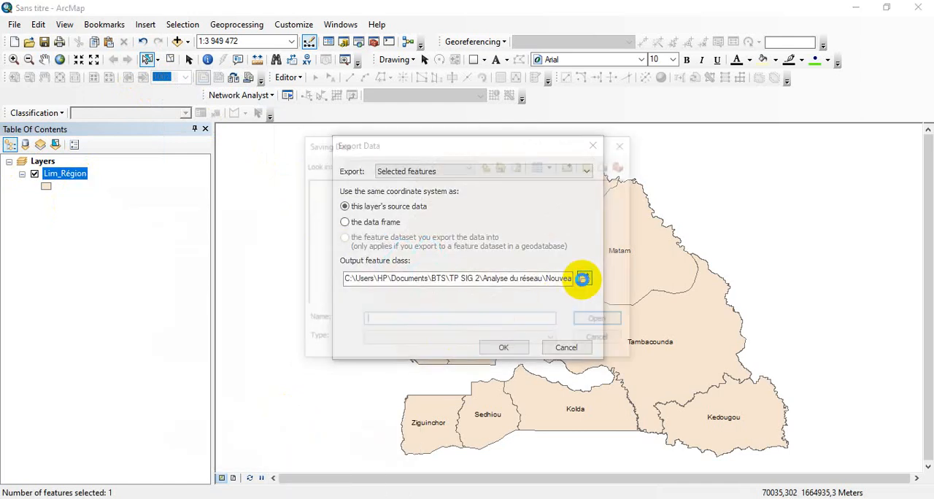
pyautogui.click(493, 323)
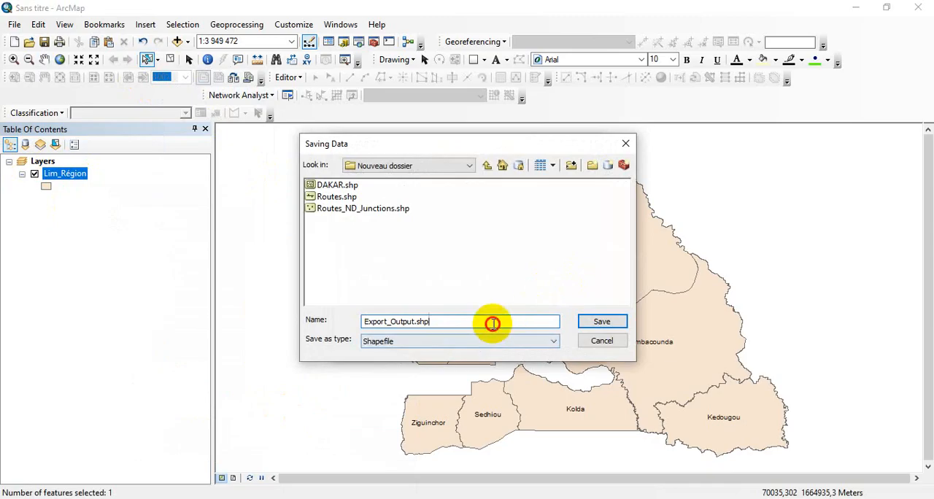
pyautogui.write('THIES')
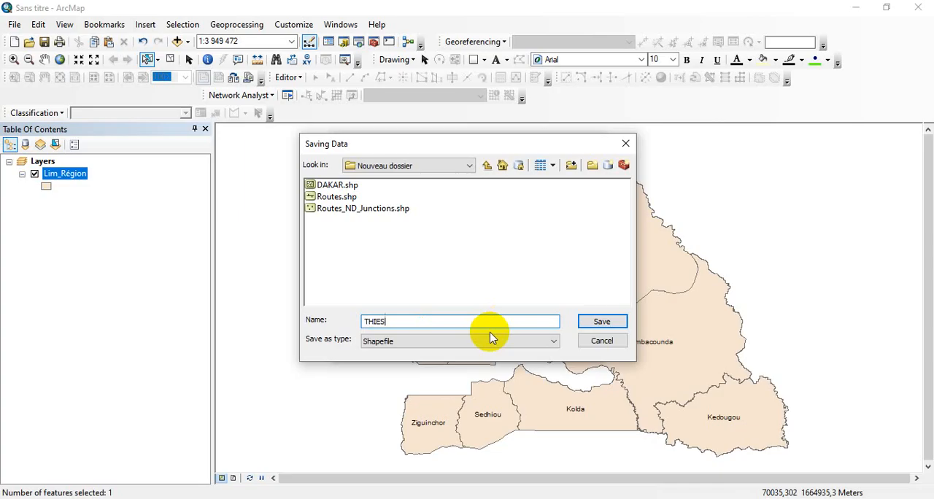
pyautogui.click(489, 339)
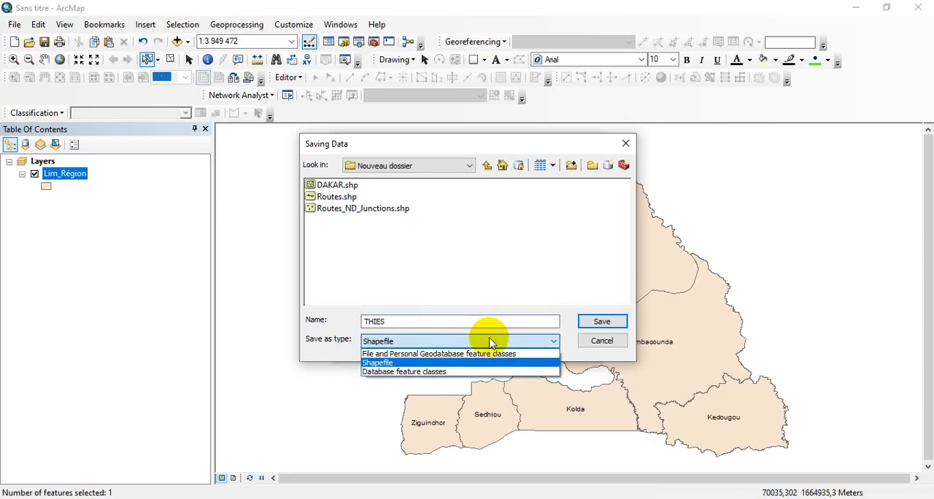
pyautogui.click(487, 363)
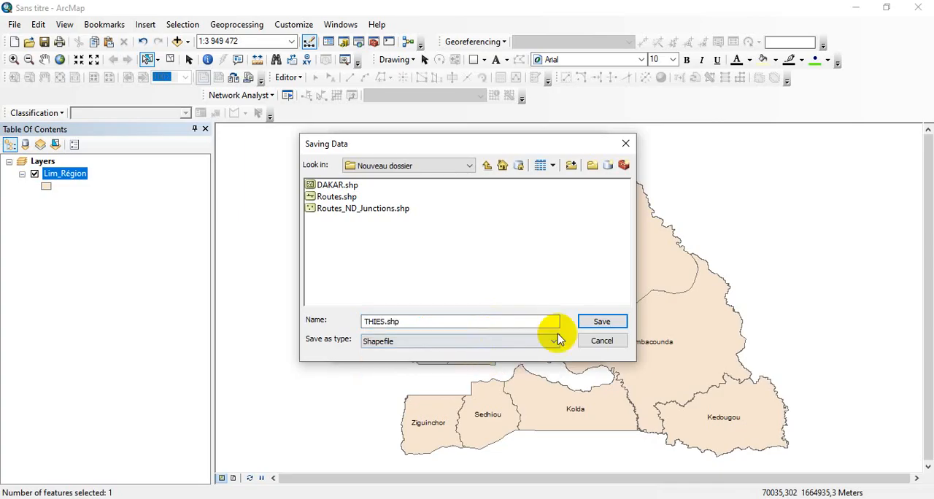
pyautogui.click(602, 321)
pyautogui.click(519, 348)
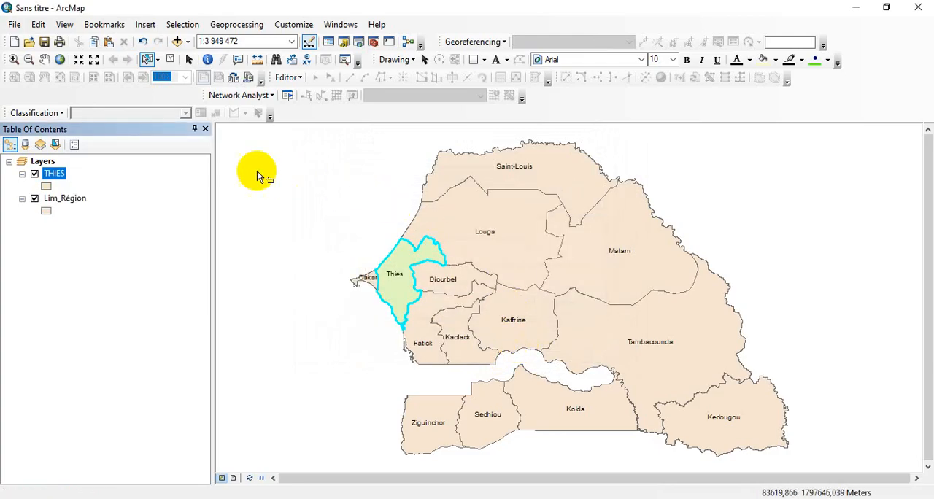
# Clear the feature selection and add the OpenStreetMap basemap to the map
pyautogui.click(170, 62)
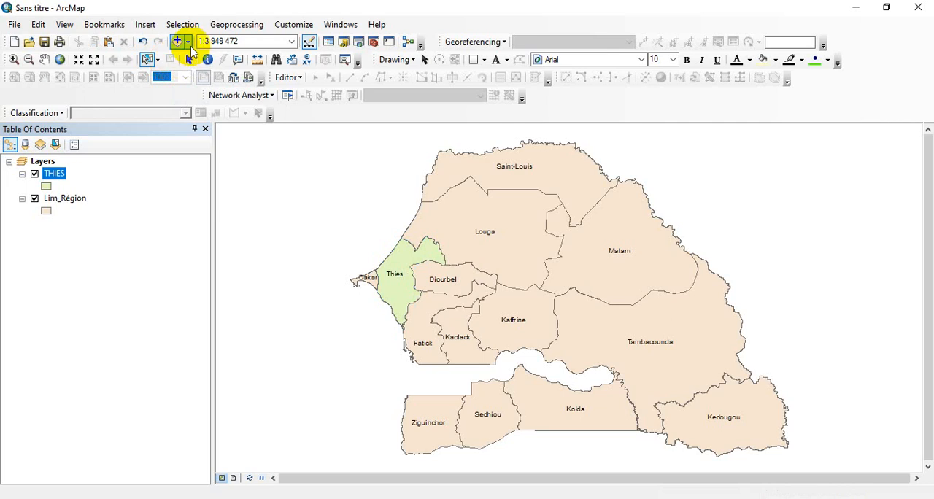
pyautogui.click(187, 42)
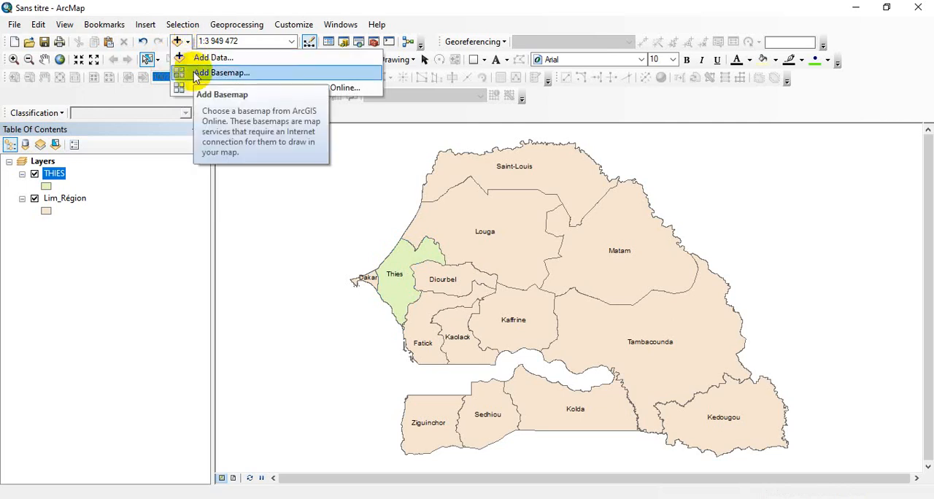
pyautogui.click(195, 75)
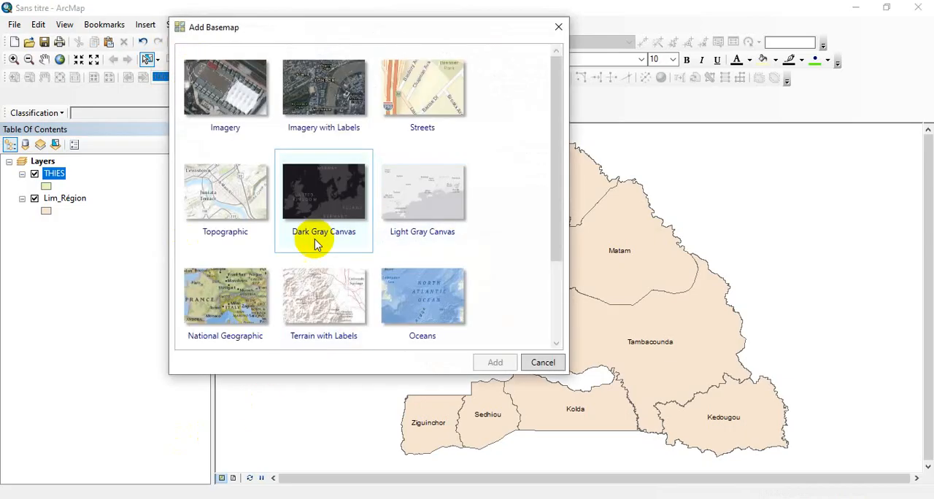
pyautogui.scroll(-3, 305, 259)
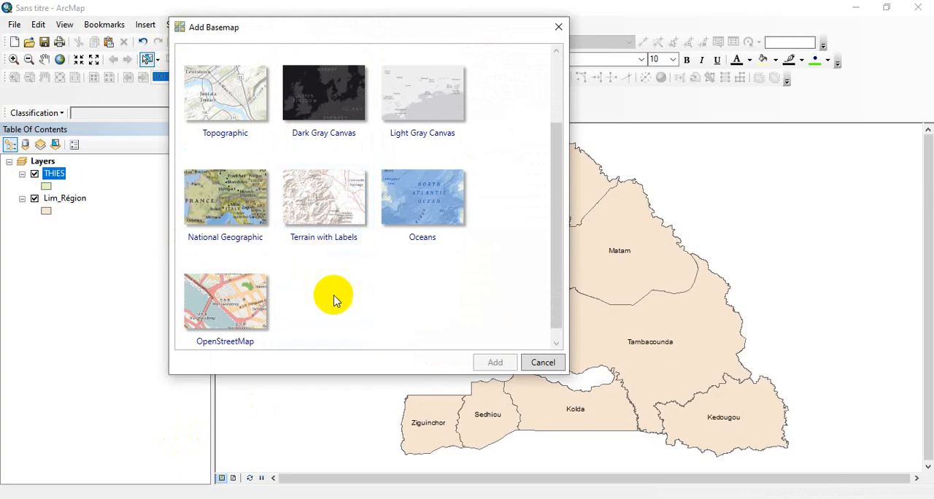
pyautogui.doubleClick(225, 323)
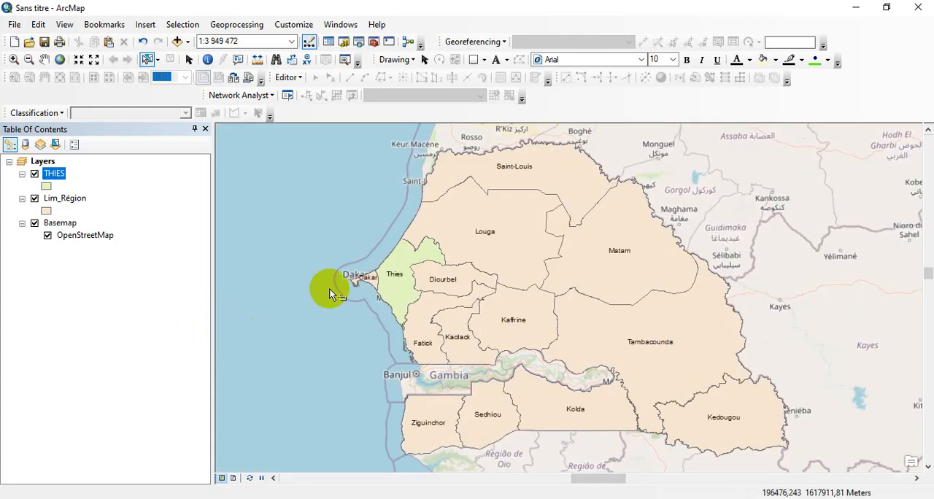
# Apply the Hollow symbol to the THIES layer and hide the Lim_Région layer
pyautogui.scroll(-5, 355, 273)
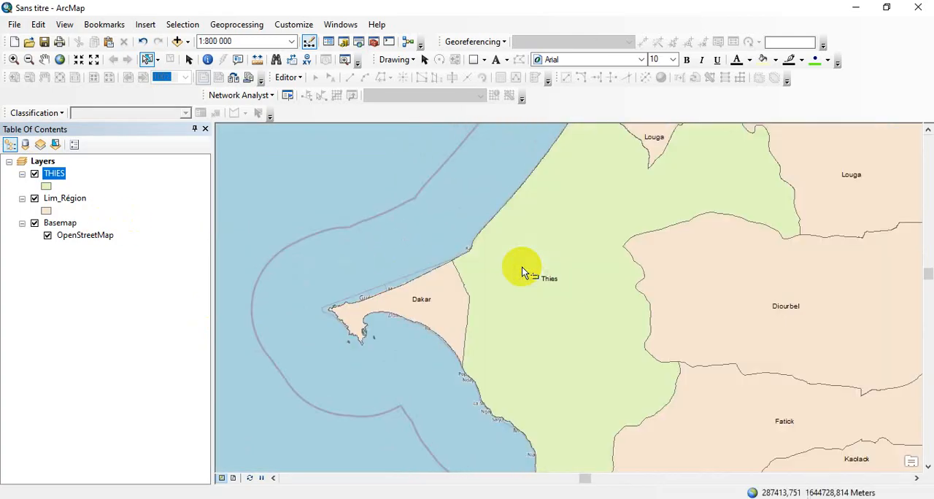
pyautogui.click(47, 187)
pyautogui.click(45, 221)
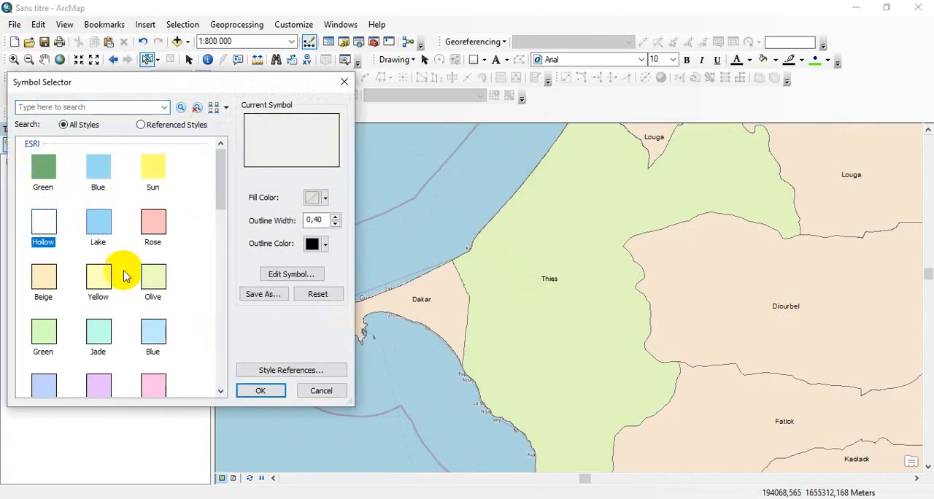
pyautogui.click(261, 391)
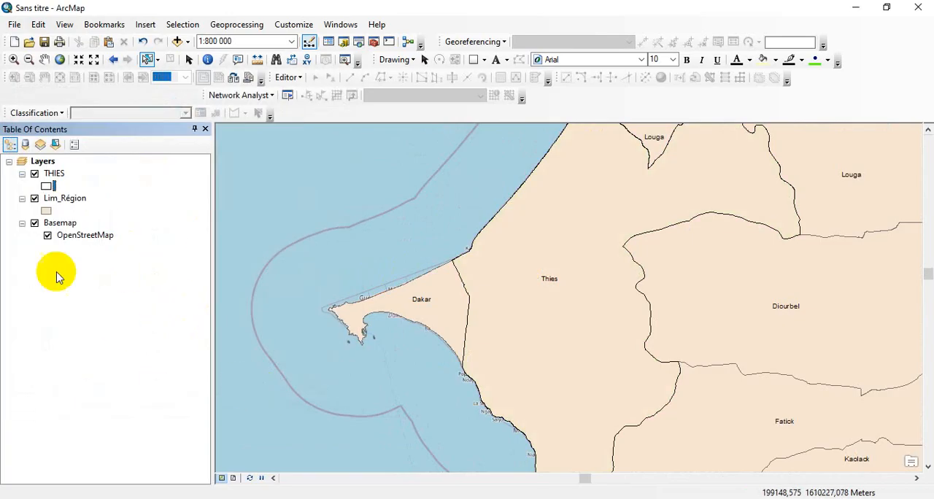
pyautogui.click(34, 199)
# Zoom the map to the extent of the THIES layer
pyautogui.scroll(2, 672, 281)
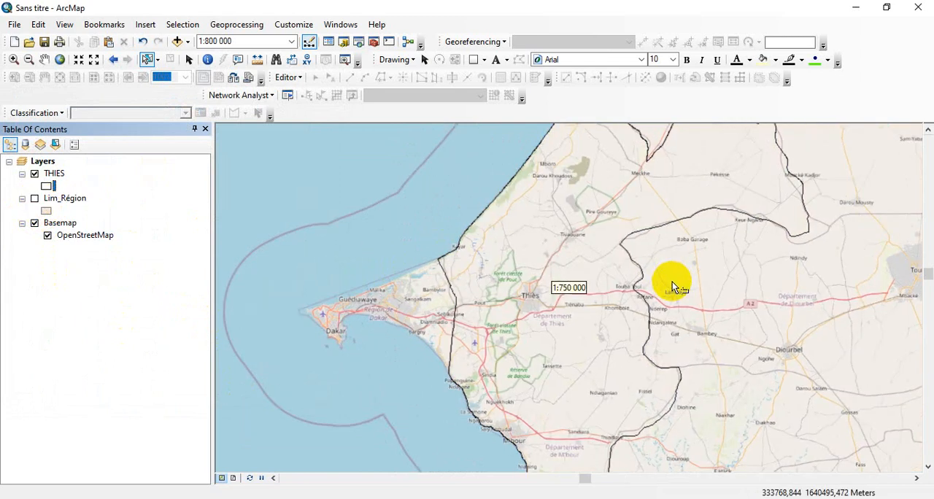
pyautogui.scroll(2, 664, 286)
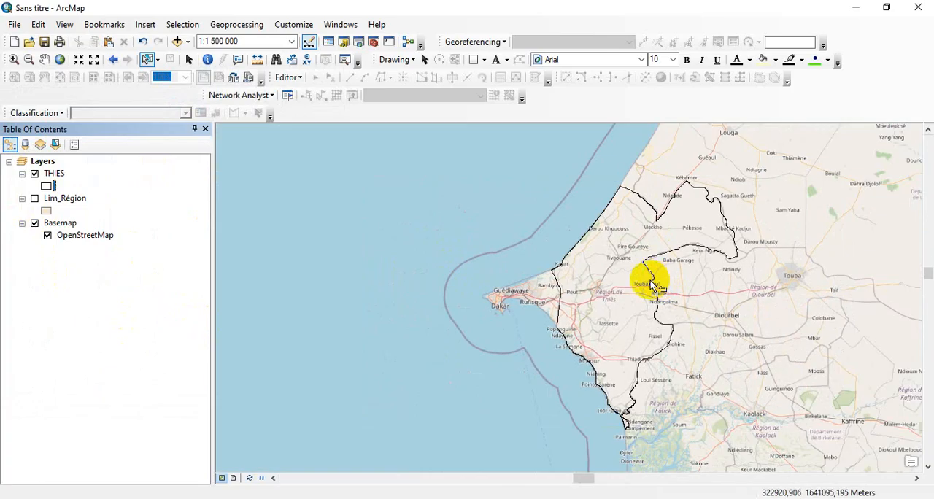
pyautogui.scroll(-1, 648, 280)
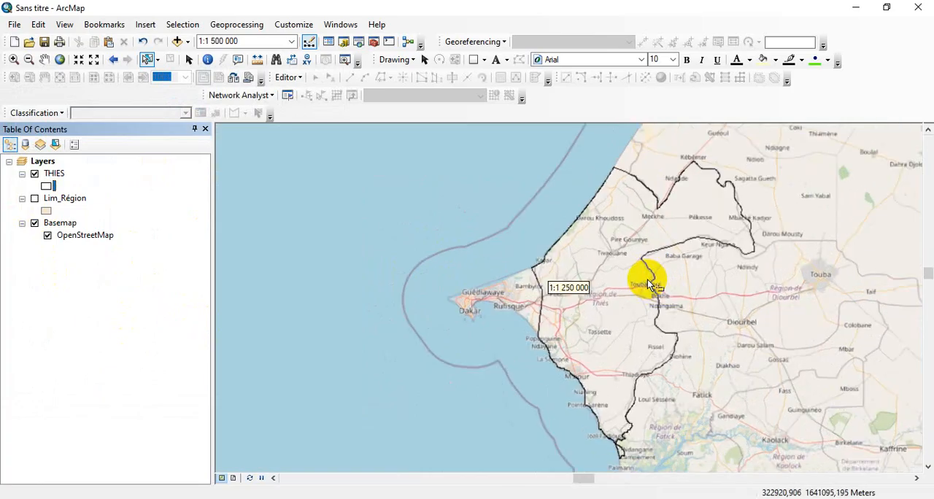
pyautogui.rightClick(52, 180)
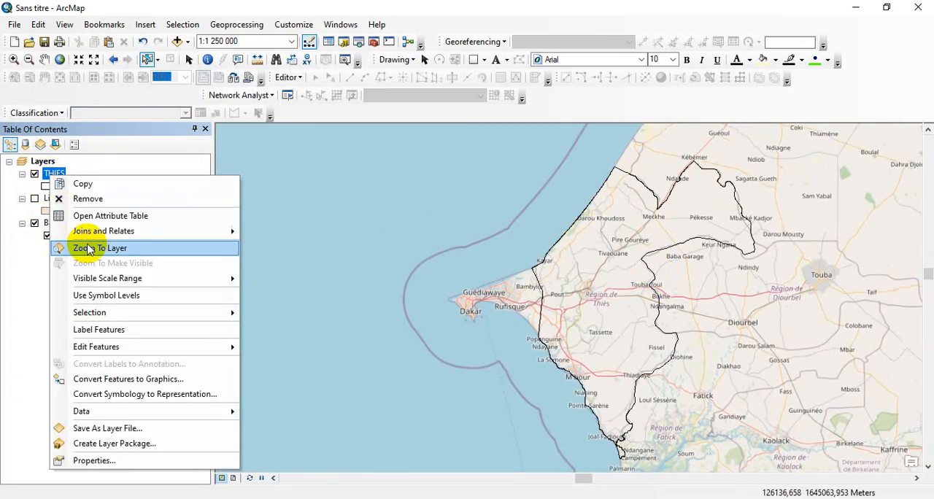
pyautogui.click(91, 249)
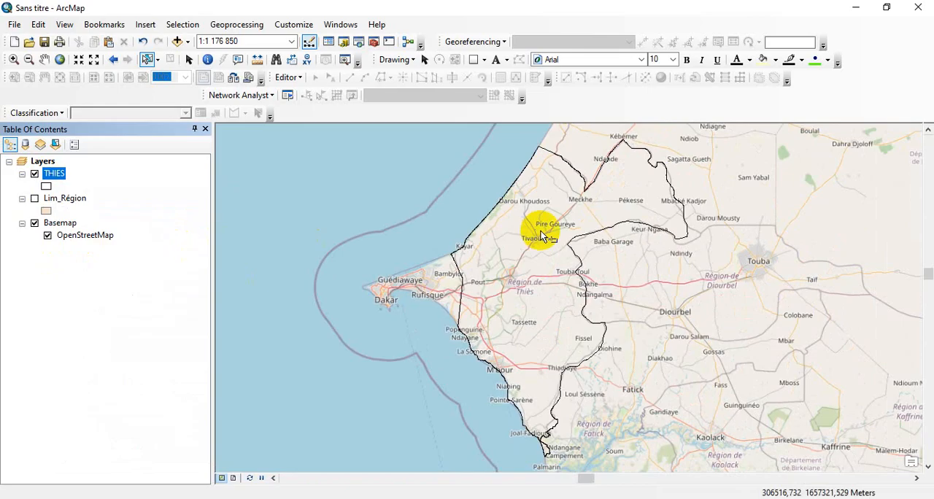
# Hide the OpenStreetMap basemap and apply the Yellow symbol to the THIES layer
pyautogui.click(48, 235)
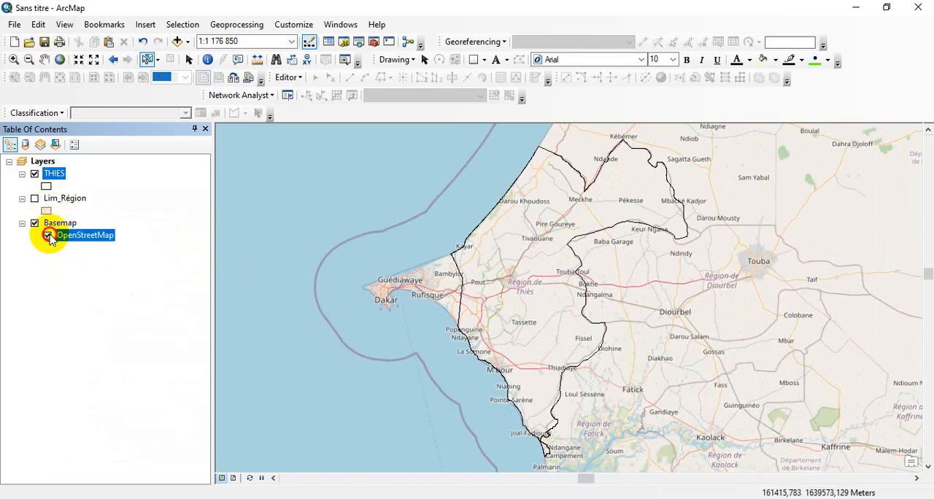
pyautogui.click(46, 188)
pyautogui.click(97, 273)
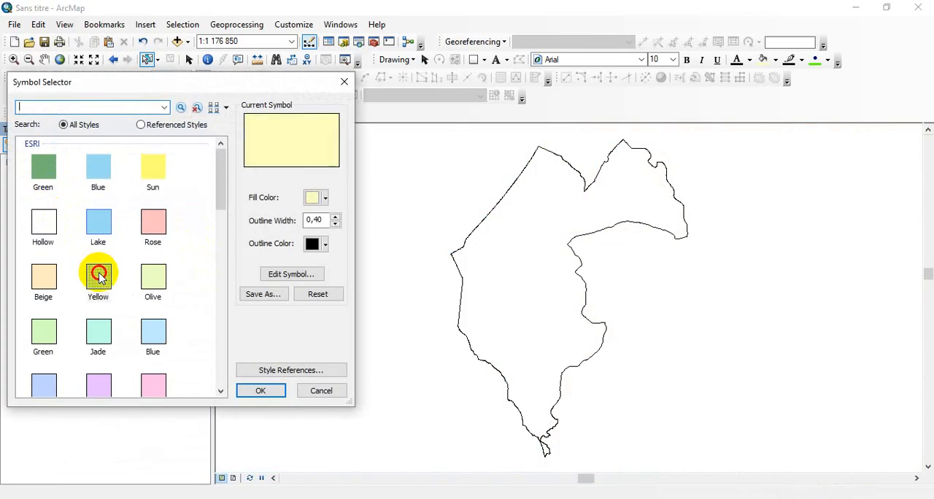
pyautogui.click(275, 389)
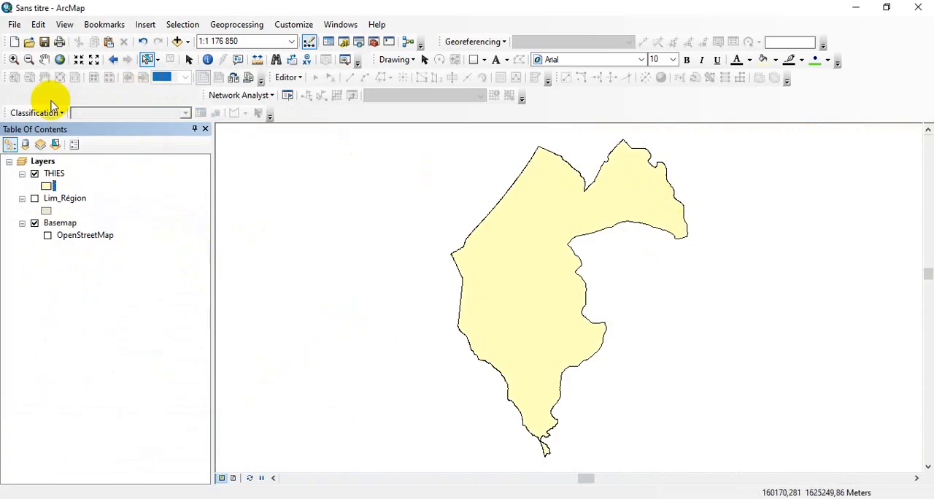
# Set the paper orientation to Landscape for the A4 page and switch the map to layout view
pyautogui.click(14, 25)
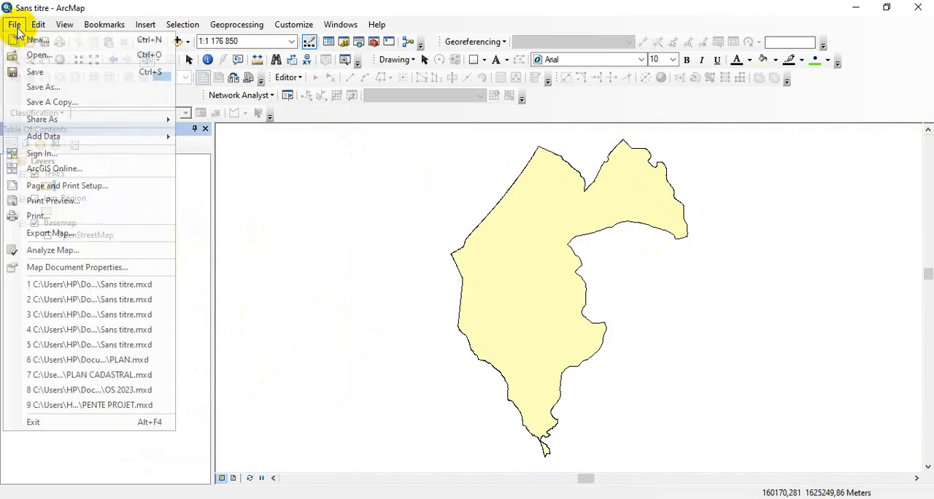
pyautogui.click(98, 187)
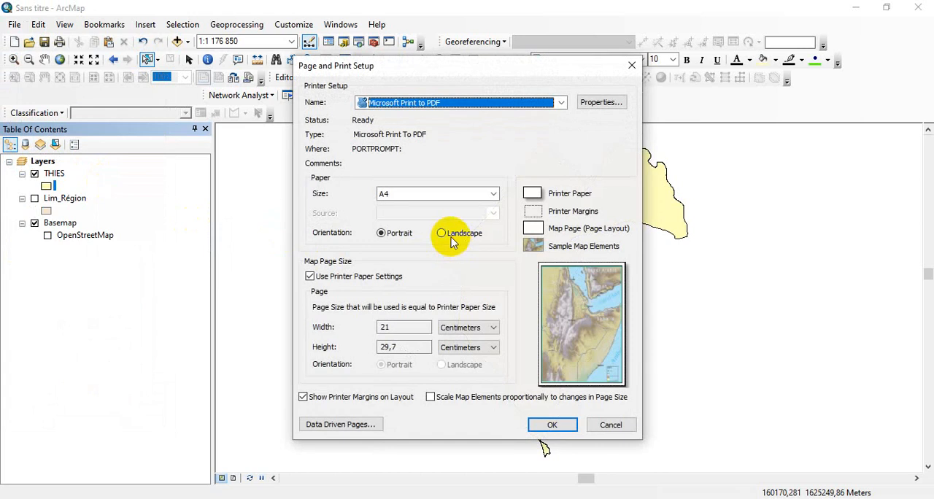
pyautogui.click(442, 234)
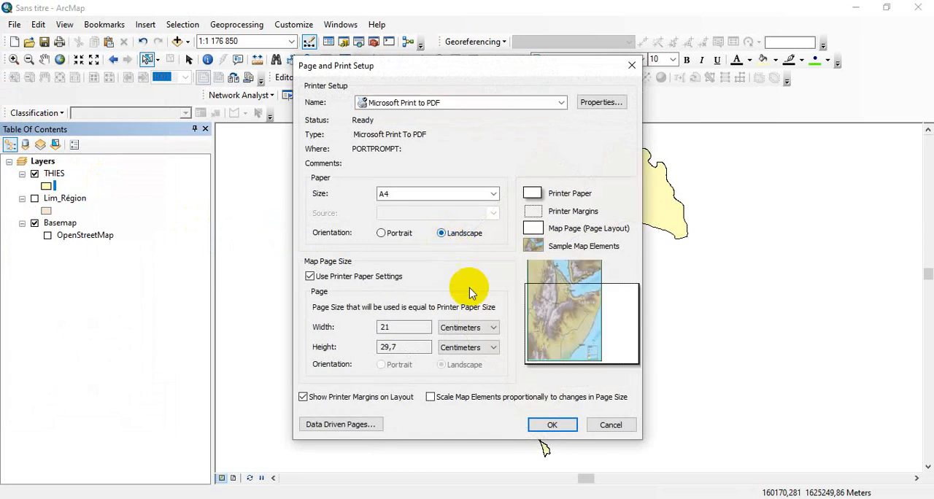
pyautogui.click(551, 423)
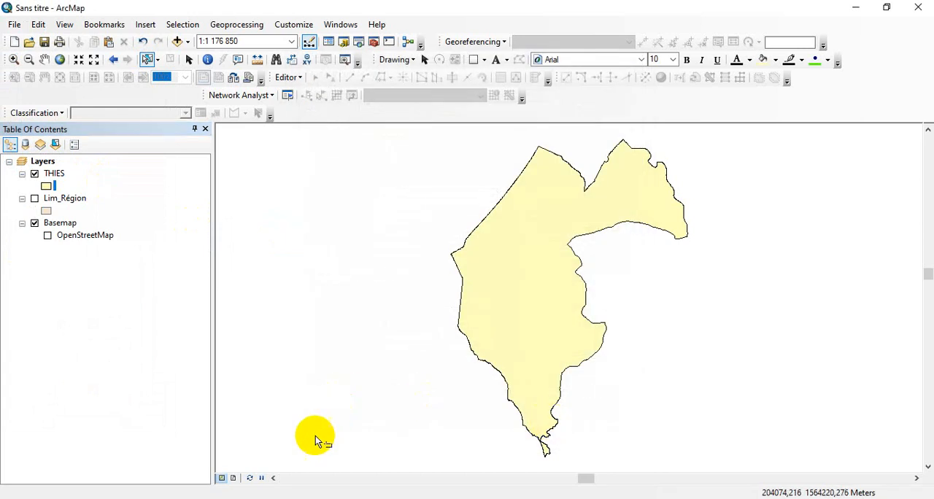
pyautogui.click(234, 478)
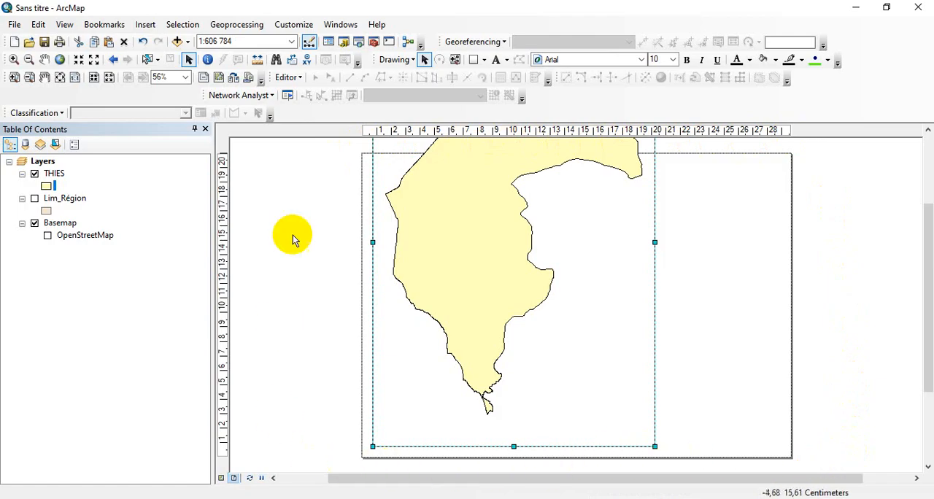
# Resize and reposition the data frame so it fills the landscape A4 page with a narrow margin on all sides
pyautogui.moveTo(654, 448); pyautogui.dragTo(558, 269)
pyautogui.moveTo(553, 315); pyautogui.dragTo(575, 362)
pyautogui.moveTo(646, 288); pyautogui.dragTo(772, 297)
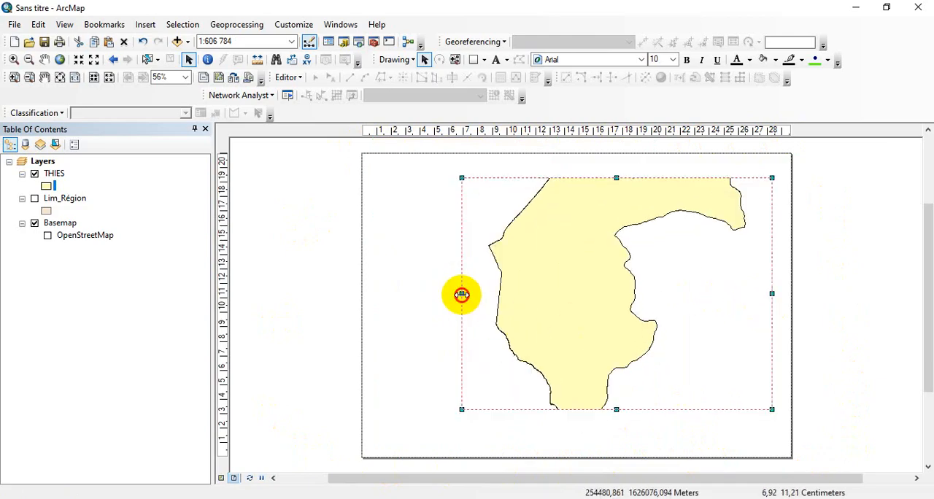
pyautogui.moveTo(462, 295); pyautogui.dragTo(382, 284)
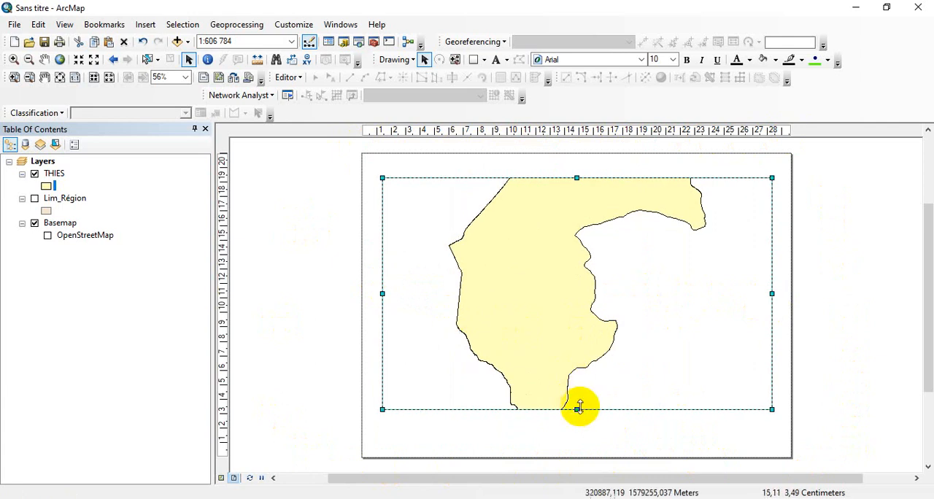
pyautogui.moveTo(576, 410); pyautogui.dragTo(568, 443)
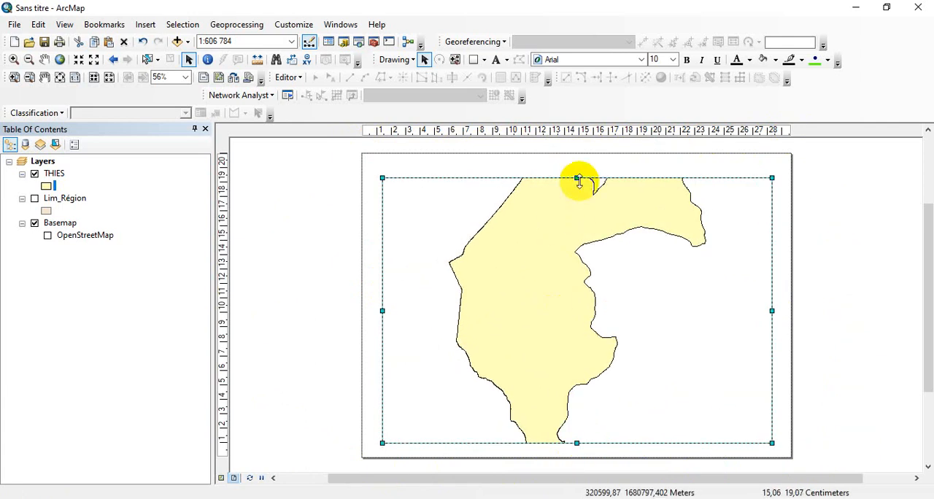
pyautogui.moveTo(577, 178); pyautogui.dragTo(576, 165)
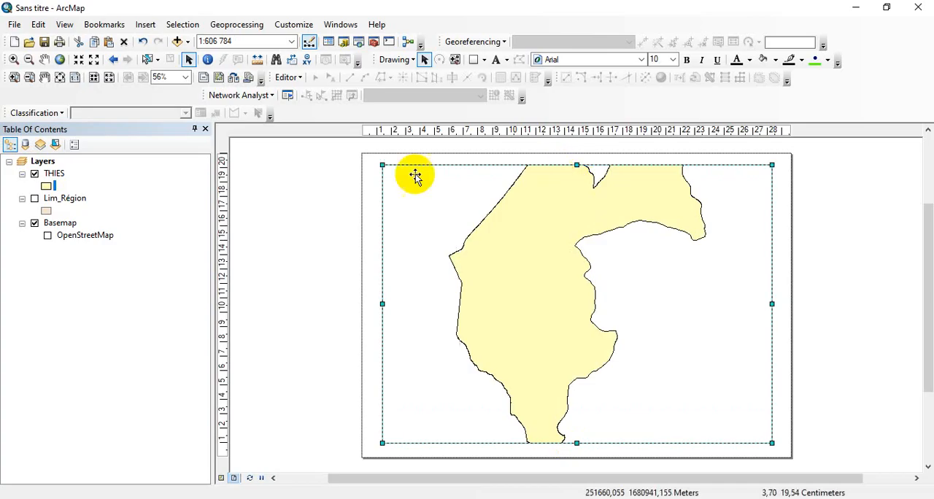
# Reduce the map scale to 1:800 000 and shift the map slightly down so the whole THIES region fits inside the data frame
pyautogui.click(91, 65)
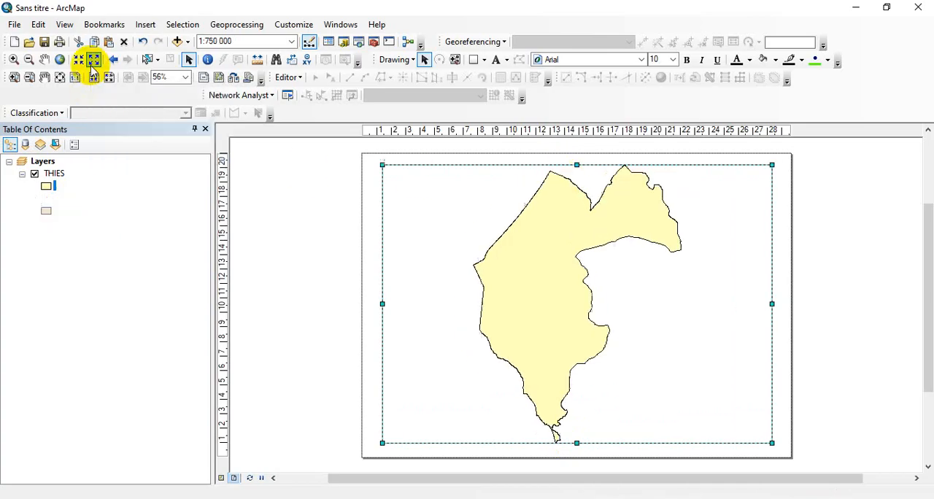
pyautogui.click(91, 65)
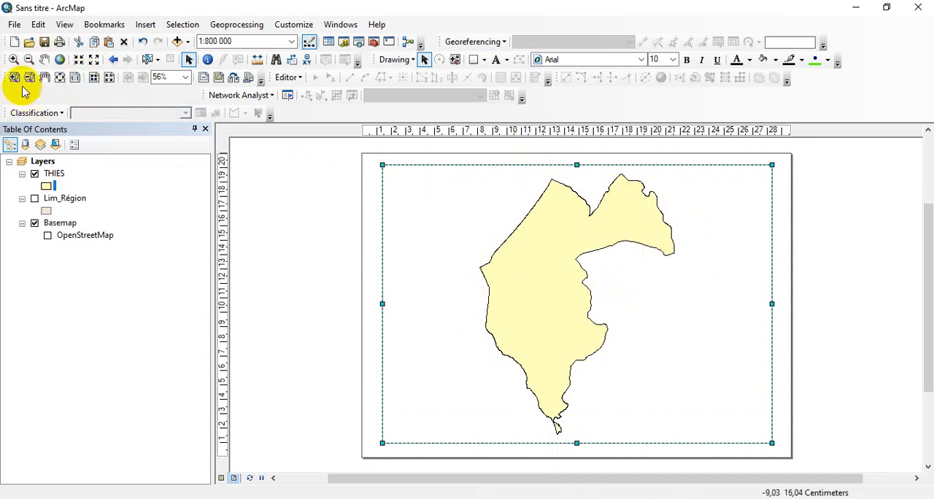
pyautogui.click(41, 62)
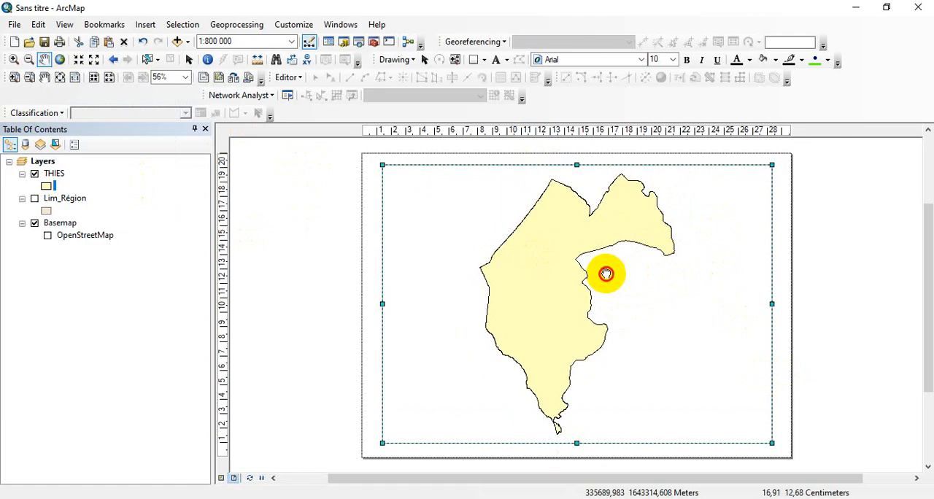
pyautogui.moveTo(605, 273); pyautogui.dragTo(607, 281)
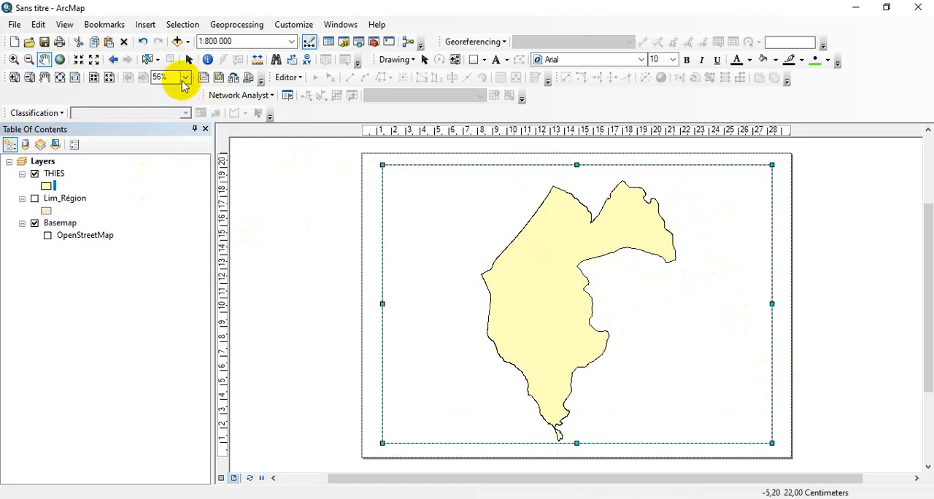
# Insert the ESRI North 7 north arrow, enlarge it and place it in the upper-left corner of the data frame
pyautogui.click(145, 24)
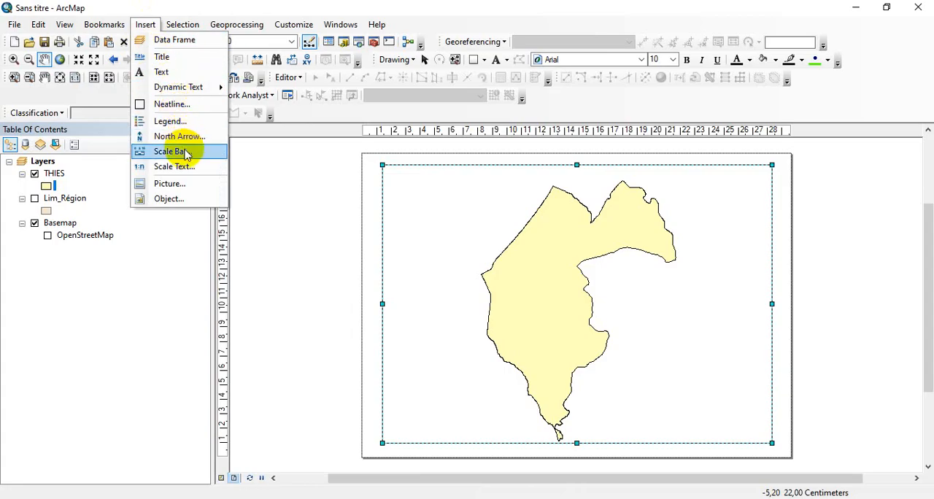
pyautogui.click(183, 138)
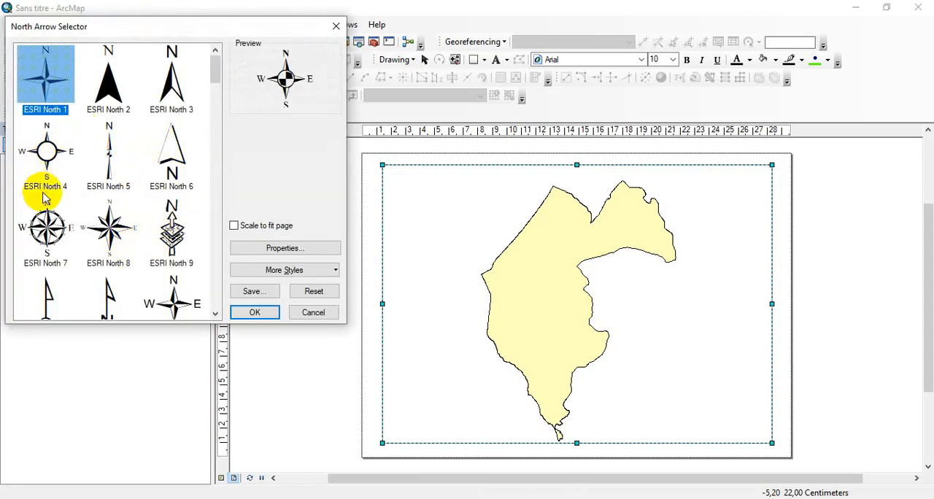
pyautogui.click(46, 228)
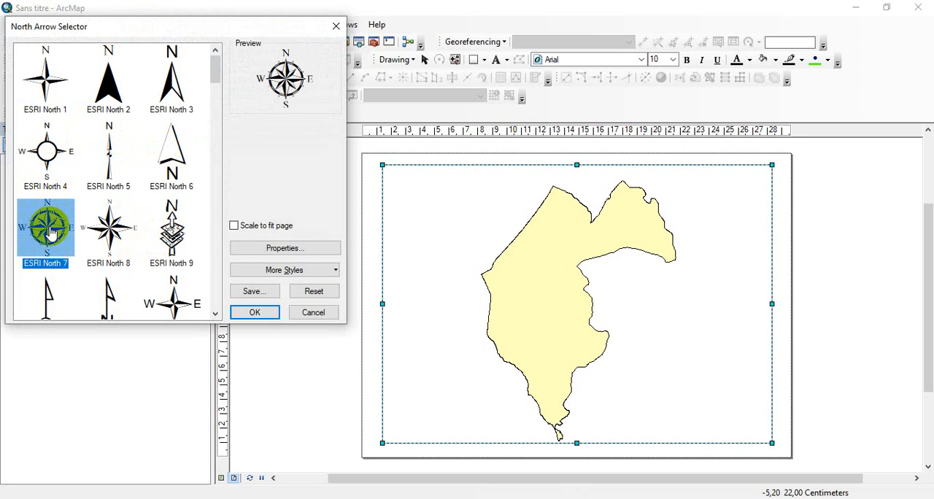
pyautogui.click(253, 311)
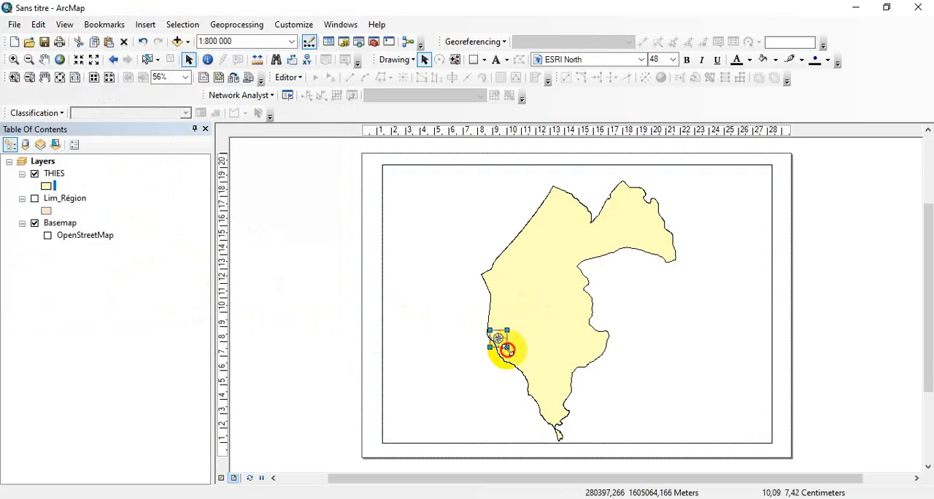
pyautogui.moveTo(507, 348); pyautogui.dragTo(410, 201)
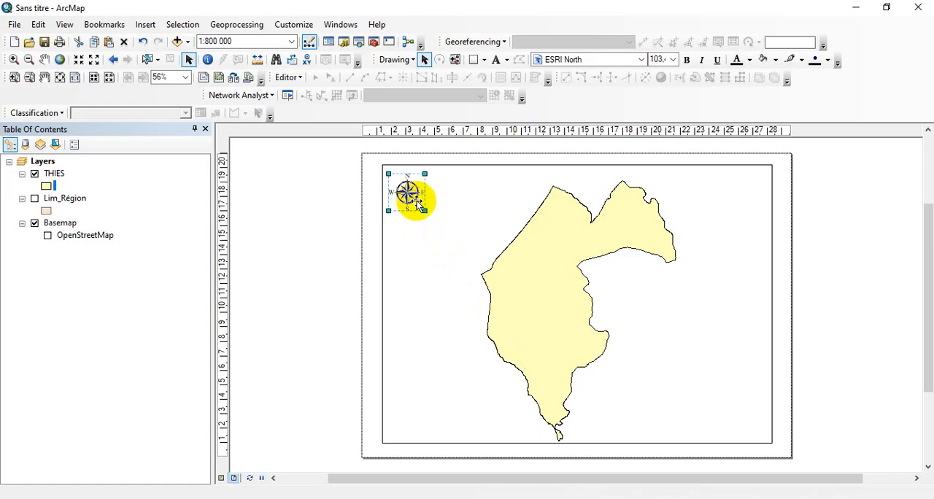
# Insert Alternating Scale Bar 1 in Kilometers, labelled Km with 1 division, then shorten it and place it in the data frame's lower-left corner
pyautogui.click(145, 25)
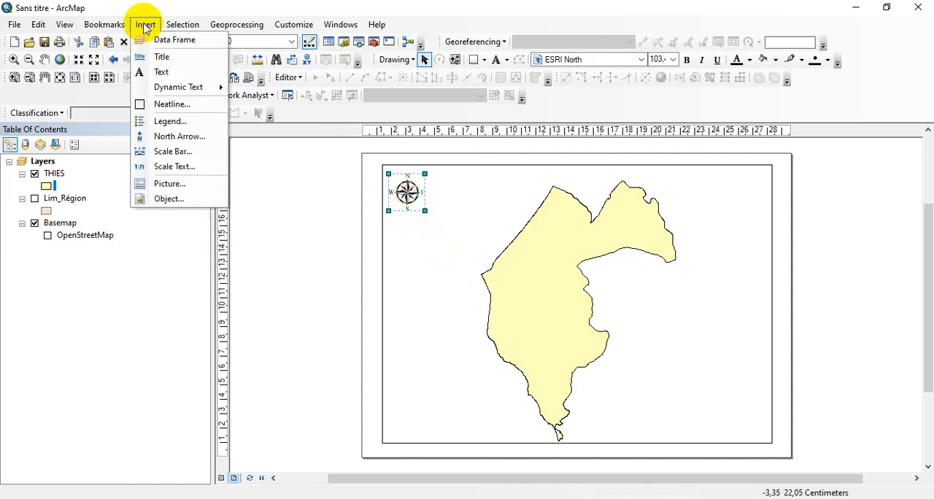
pyautogui.click(172, 152)
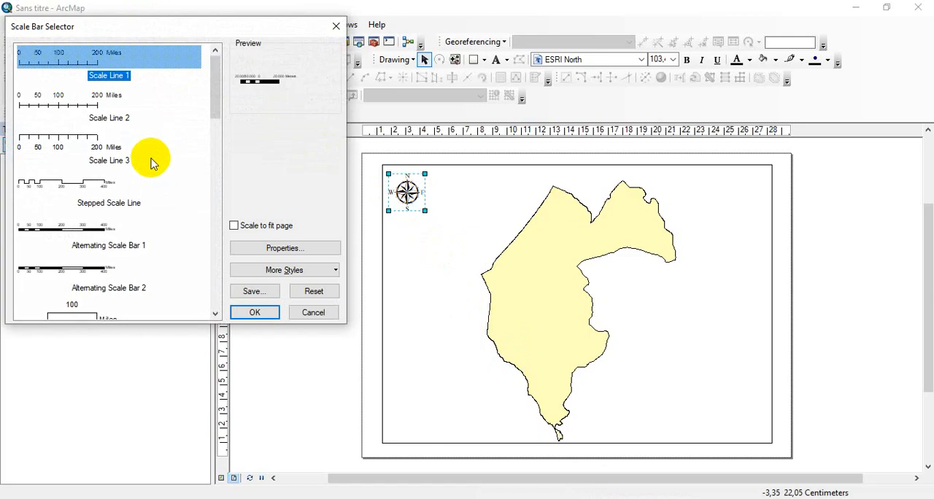
pyautogui.click(102, 232)
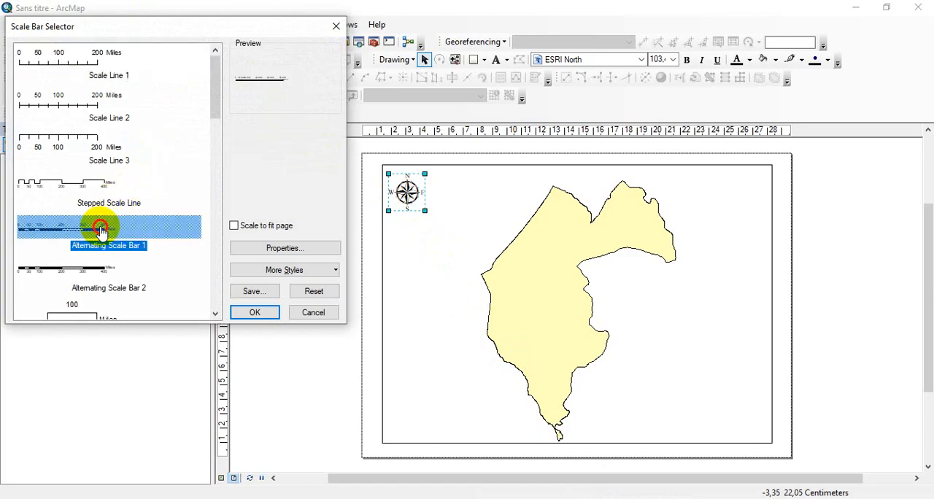
pyautogui.click(253, 247)
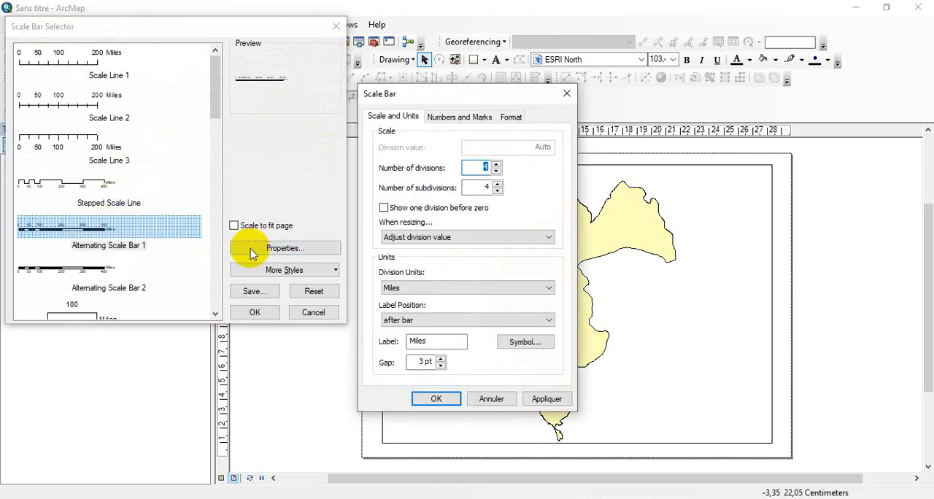
pyautogui.click(395, 289)
pyautogui.click(409, 349)
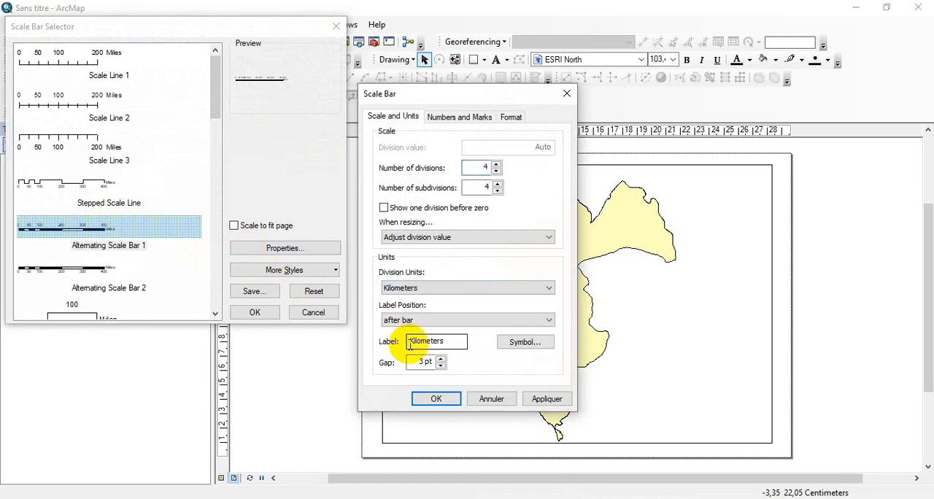
pyautogui.moveTo(464, 342); pyautogui.dragTo(429, 343)
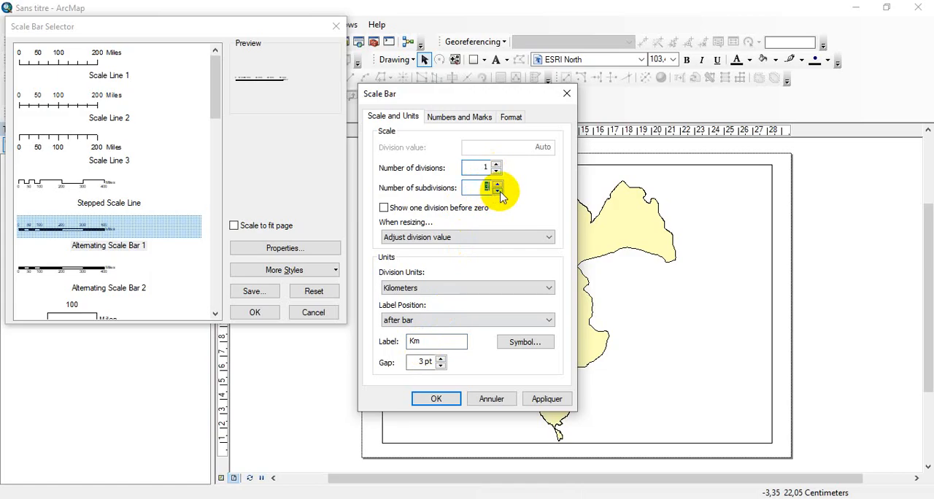
pyautogui.click(440, 399)
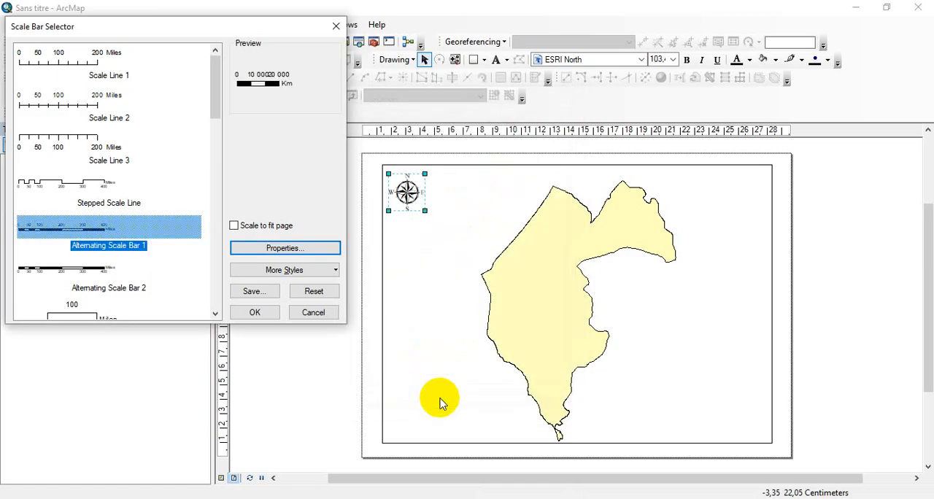
pyautogui.click(271, 313)
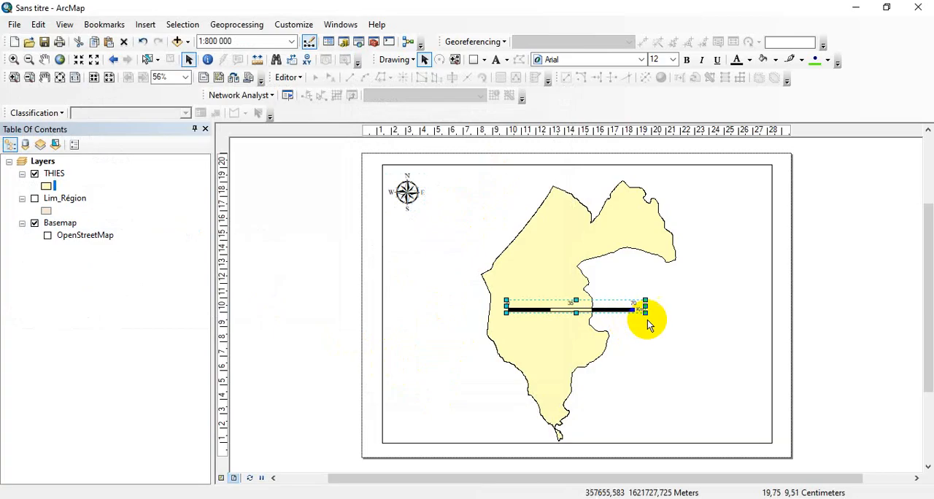
pyautogui.moveTo(646, 306); pyautogui.dragTo(456, 428)
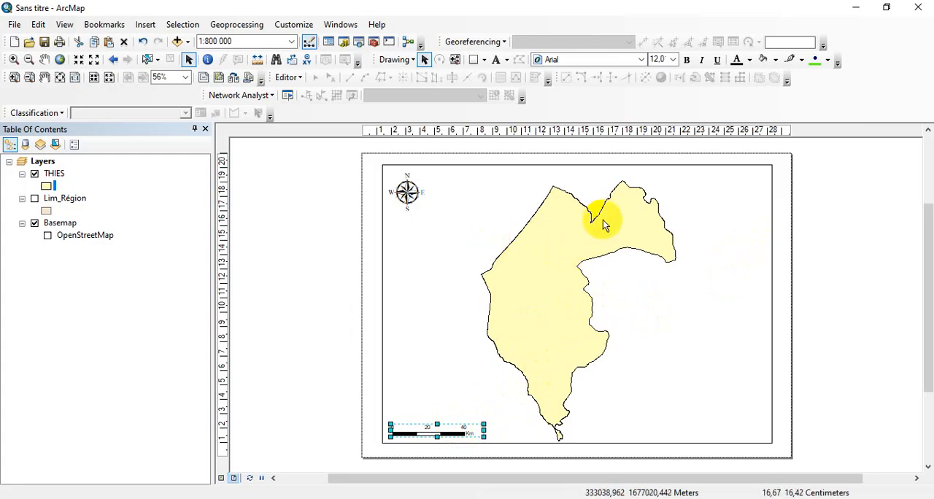
# Insert the map title "LA REGION DE THIES" on the layout
pyautogui.click(146, 26)
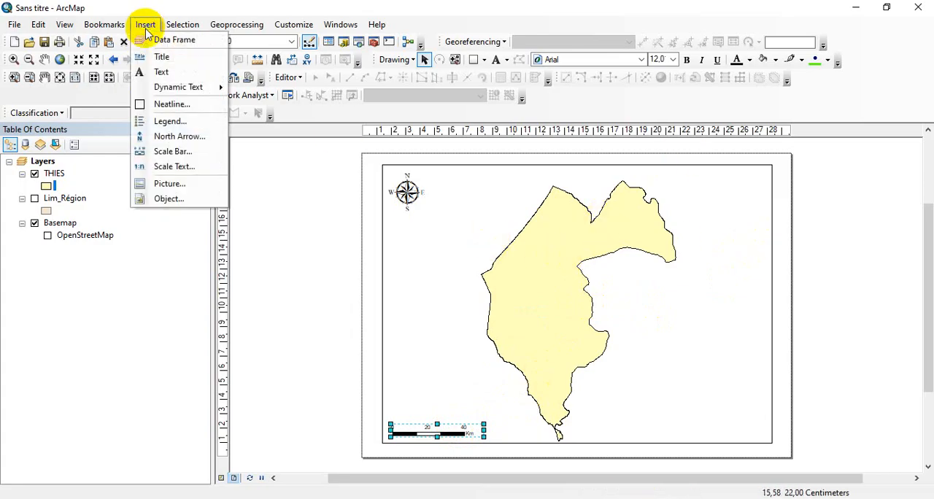
pyautogui.click(161, 56)
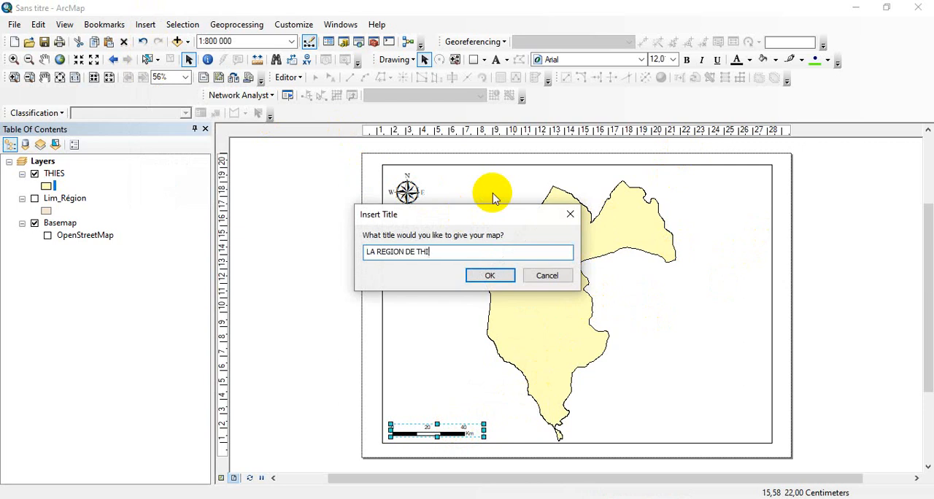
pyautogui.press('Return')
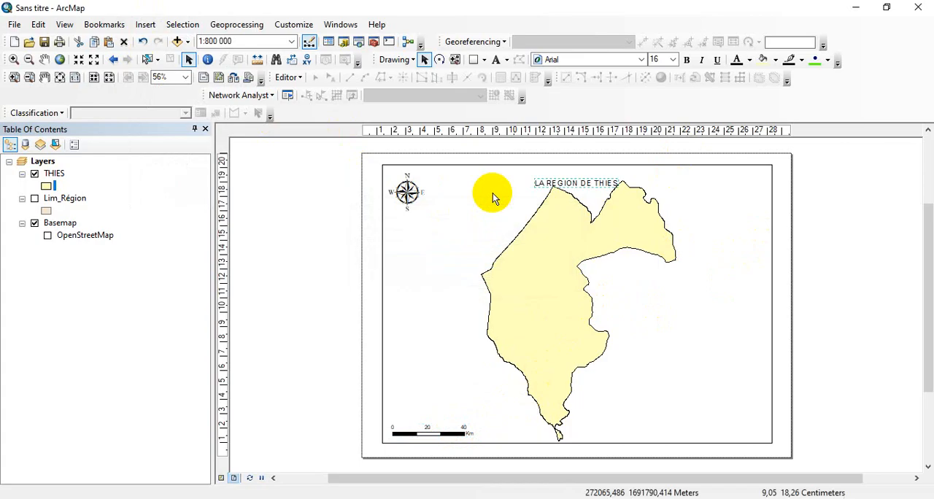
# Format the title in bold Times New Roman at size 22 and place it above the region, just inside the frame's top edge
pyautogui.click(595, 61)
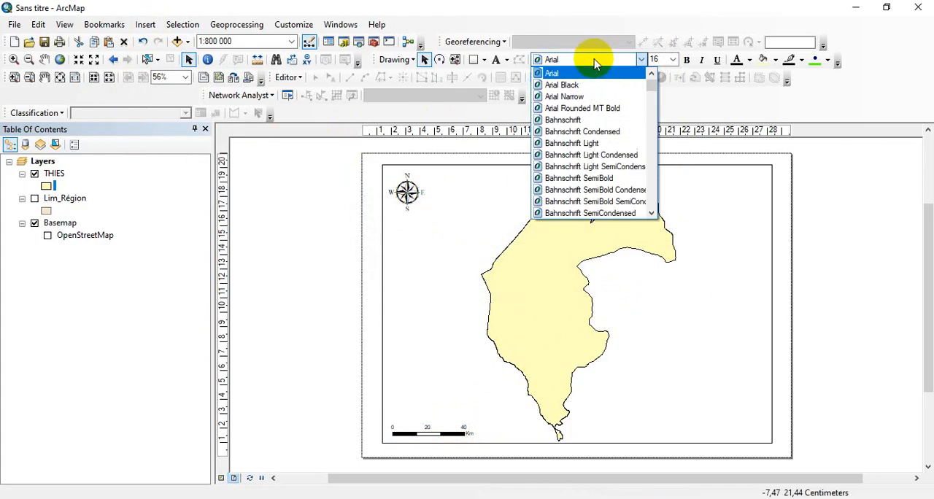
pyautogui.press('t')
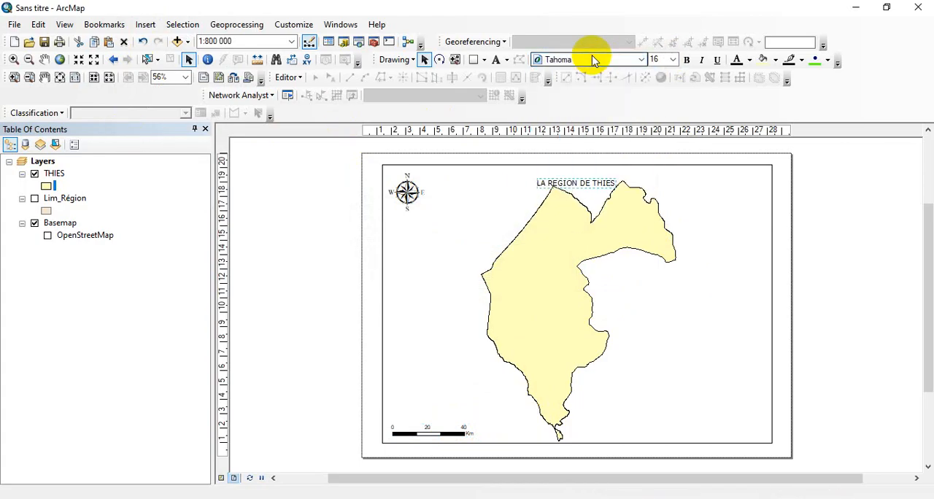
pyautogui.click(641, 60)
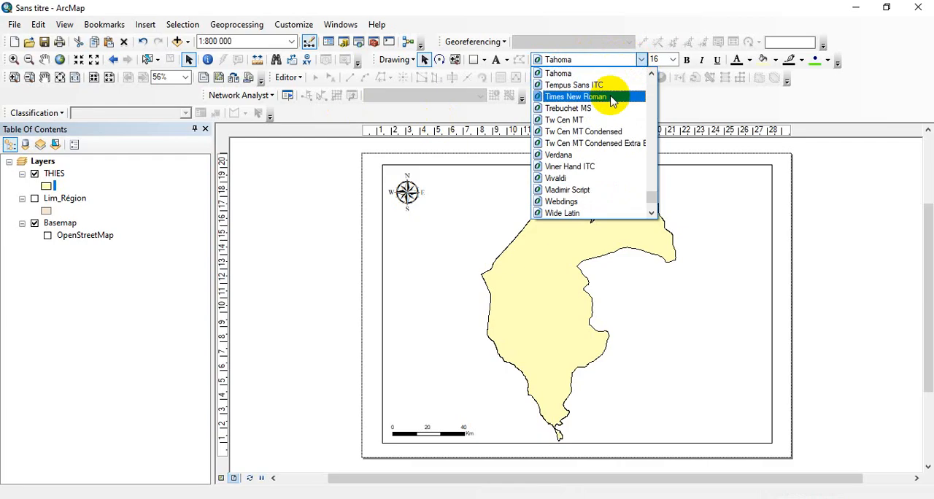
pyautogui.click(611, 97)
pyautogui.click(688, 62)
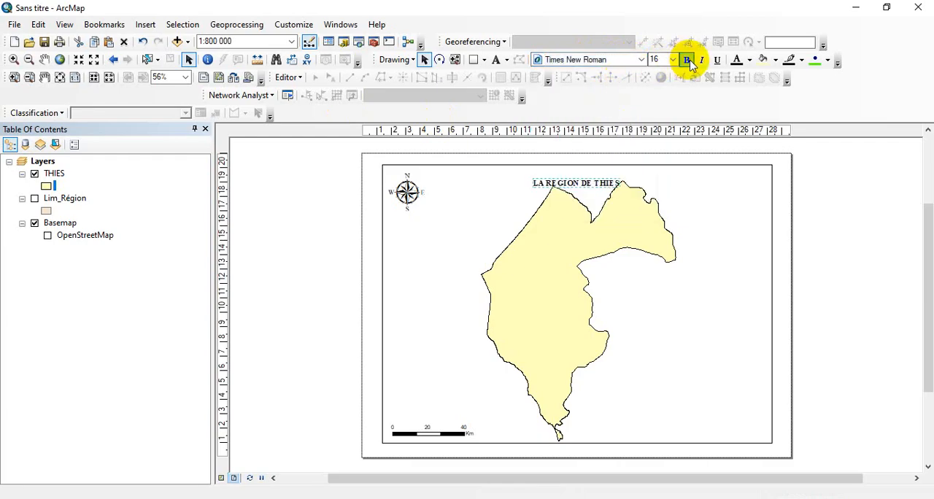
pyautogui.scroll(-1, 659, 58)
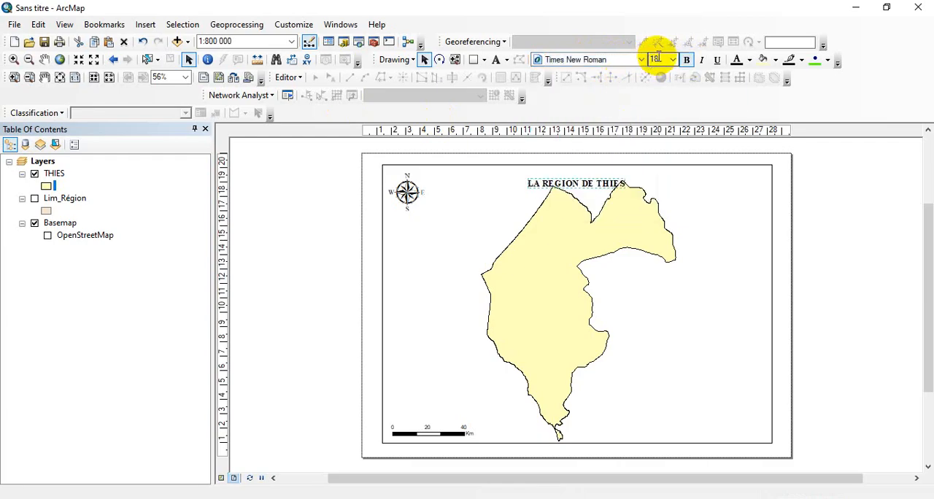
pyautogui.scroll(-2, 659, 57)
pyautogui.moveTo(574, 196); pyautogui.dragTo(572, 177)
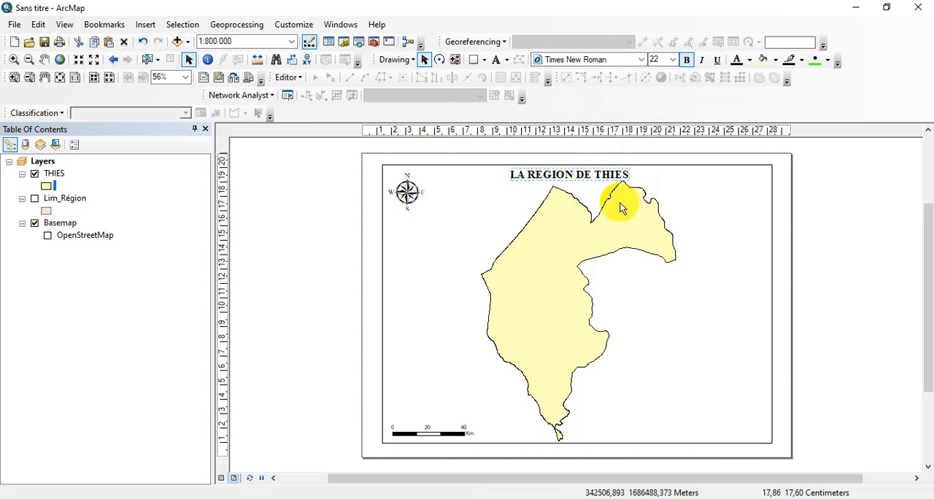
pyautogui.click(833, 264)
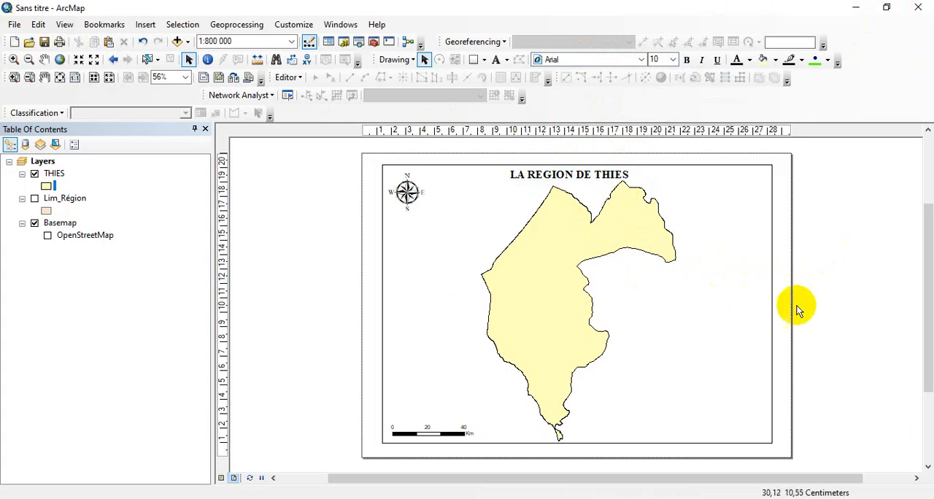
# Open the data frame's coordinate system settings and choose WGS 1984 UTM Zone 28N from the favorites
pyautogui.click(734, 367)
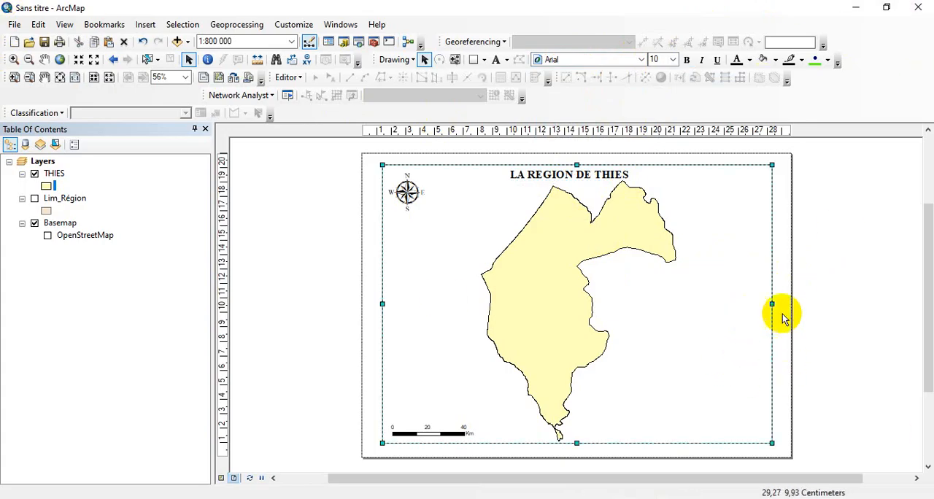
pyautogui.rightClick(668, 304)
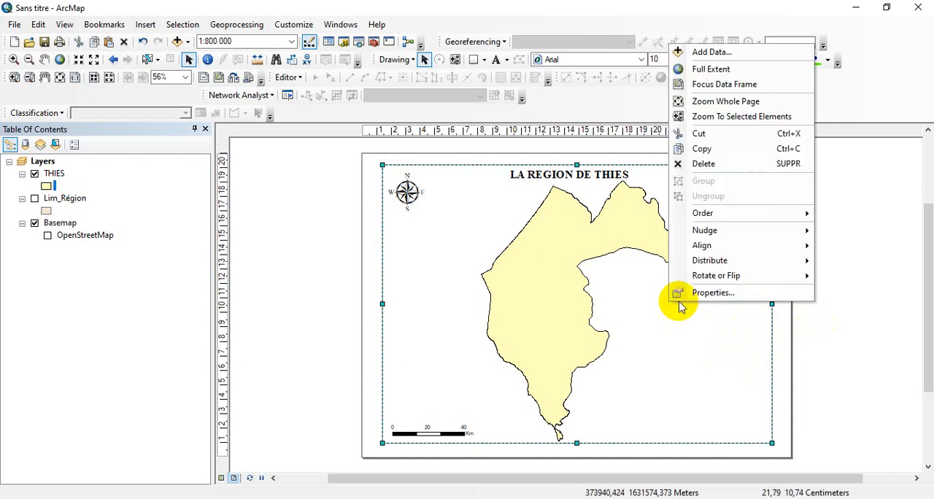
pyautogui.click(687, 298)
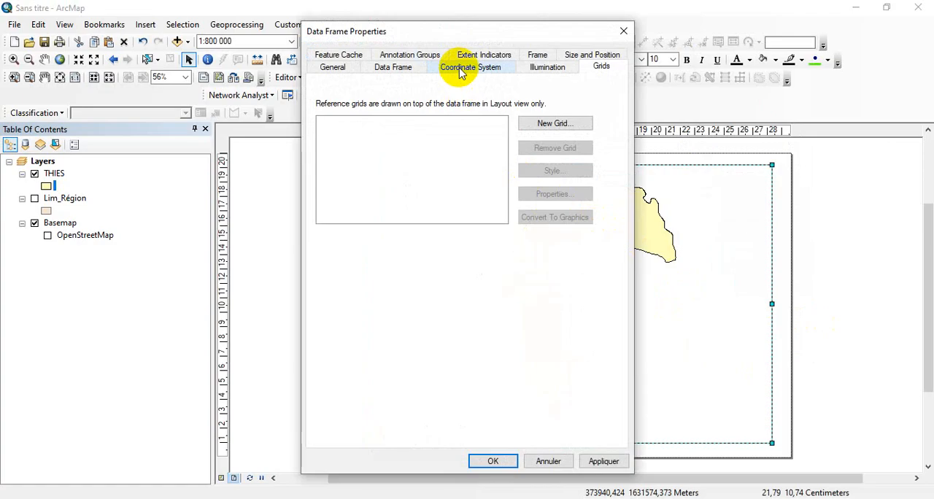
pyautogui.click(460, 69)
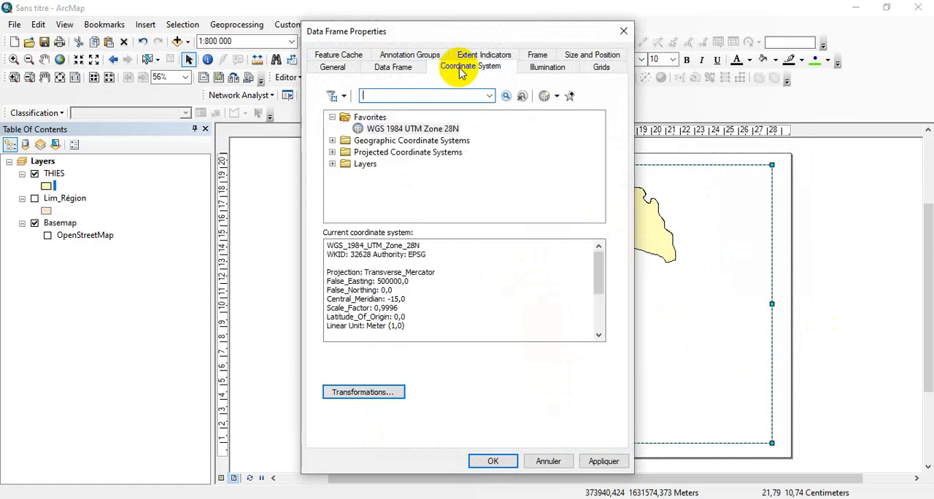
pyautogui.click(436, 129)
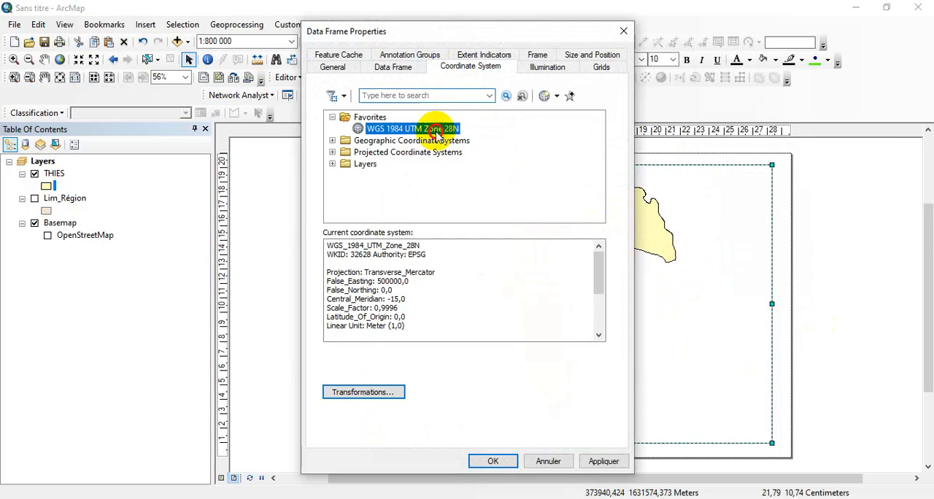
# Select WGS 1984 UTM Zone 28N from the projected UTM systems, under WGS 1984, Northern Hemisphere
pyautogui.click(333, 151)
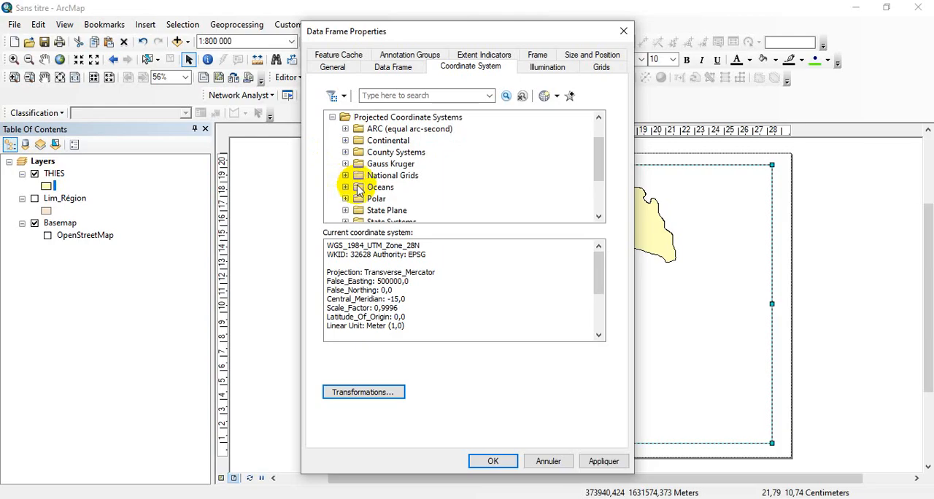
pyautogui.scroll(-2, 351, 190)
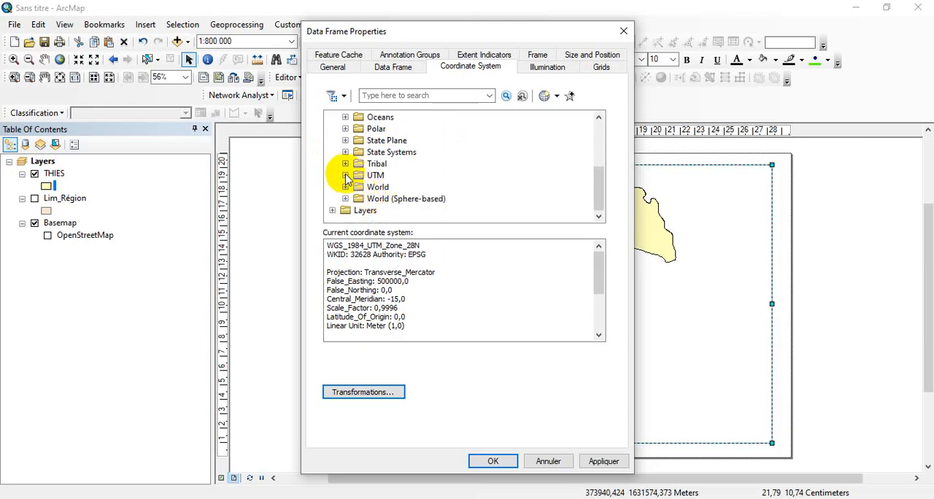
pyautogui.click(346, 176)
pyautogui.scroll(-3, 405, 200)
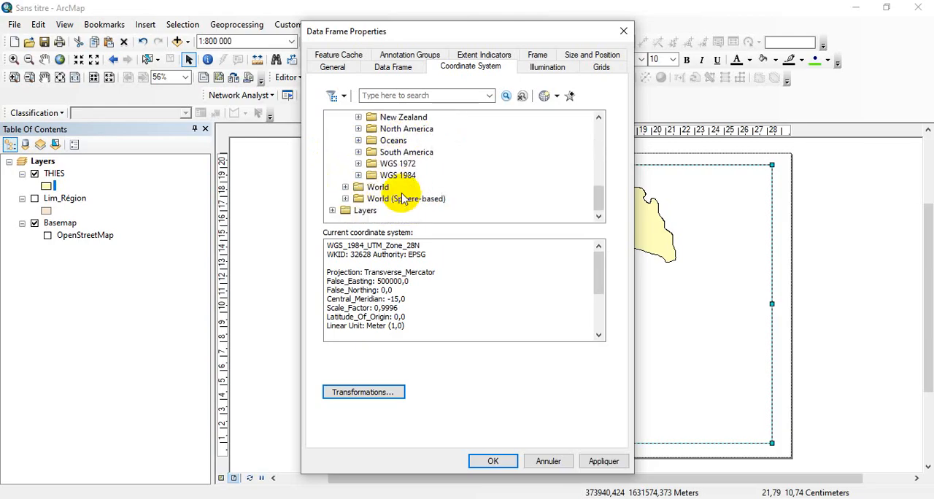
pyautogui.click(359, 176)
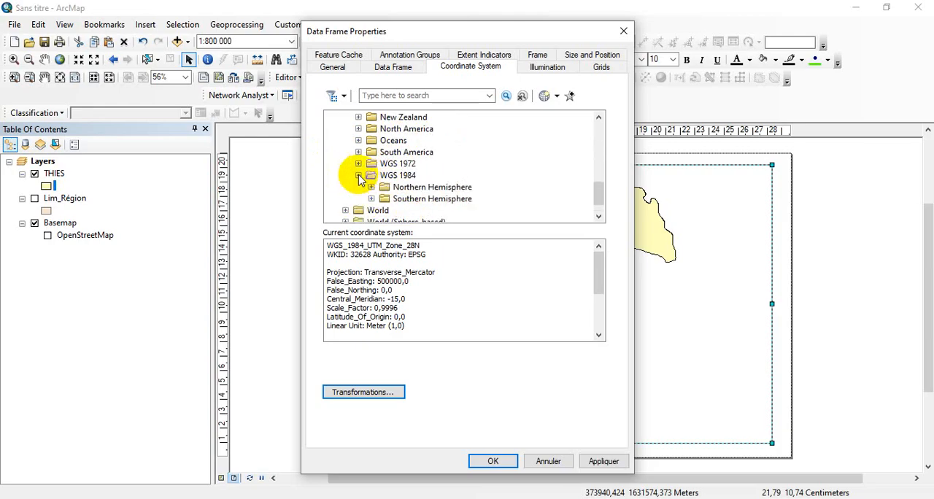
pyautogui.click(372, 187)
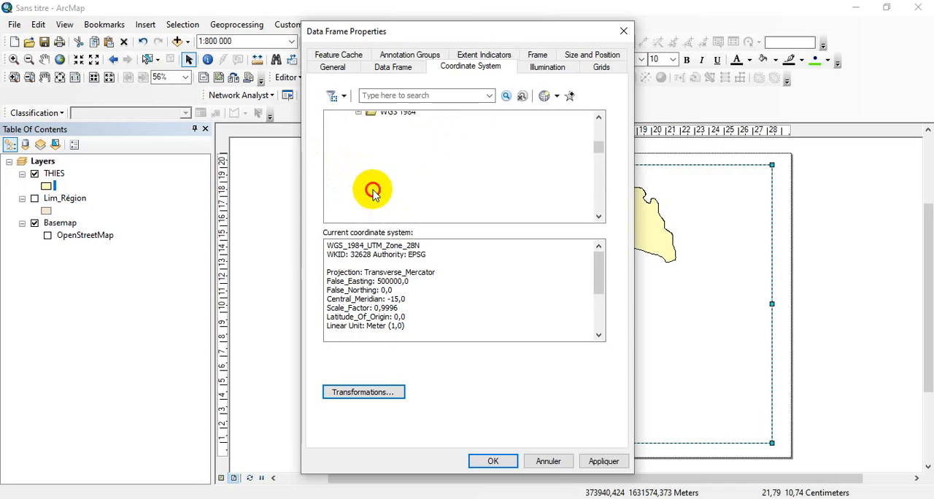
pyautogui.scroll(-15, 438, 175)
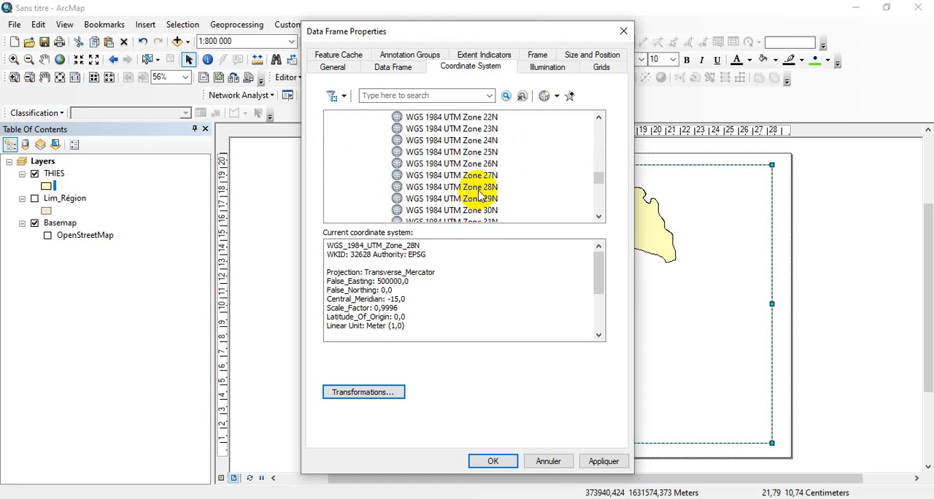
pyautogui.click(480, 188)
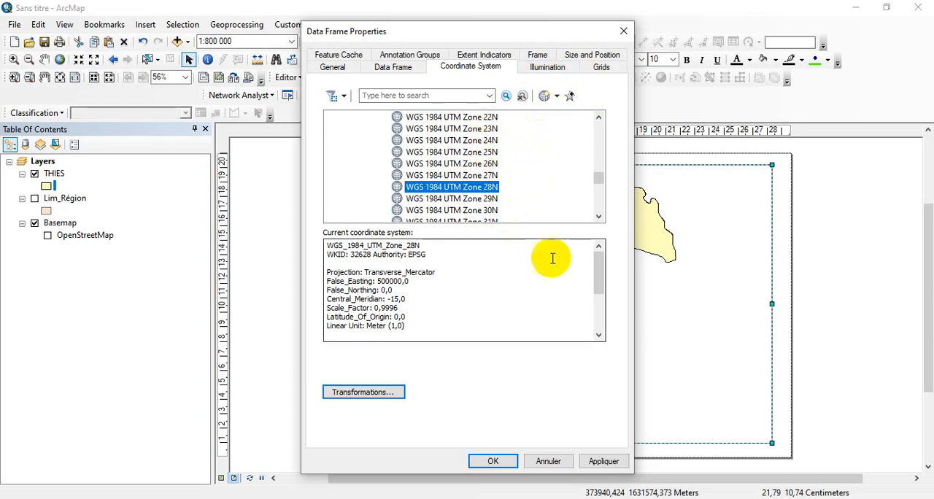
# Reselect the favorite WGS 1984 UTM Zone 28N coordinate system and apply it to the data frame
pyautogui.scroll(10, 467, 153)
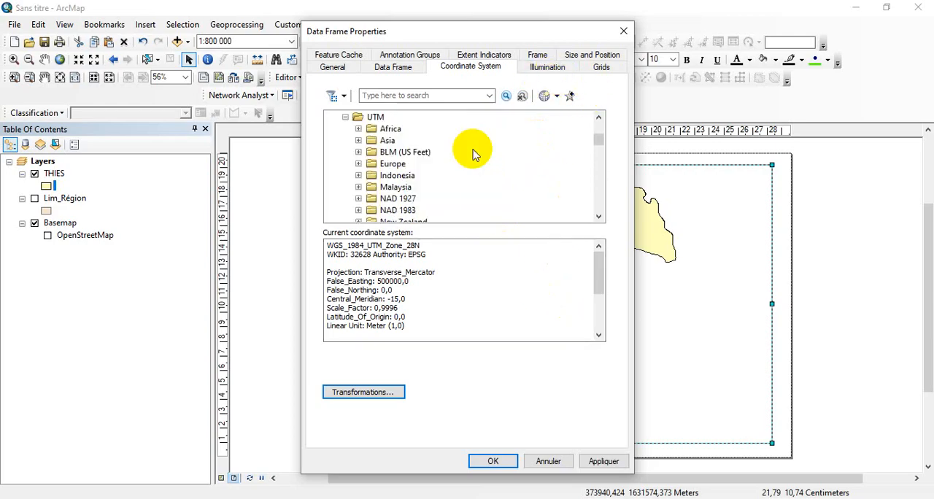
pyautogui.scroll(5, 471, 152)
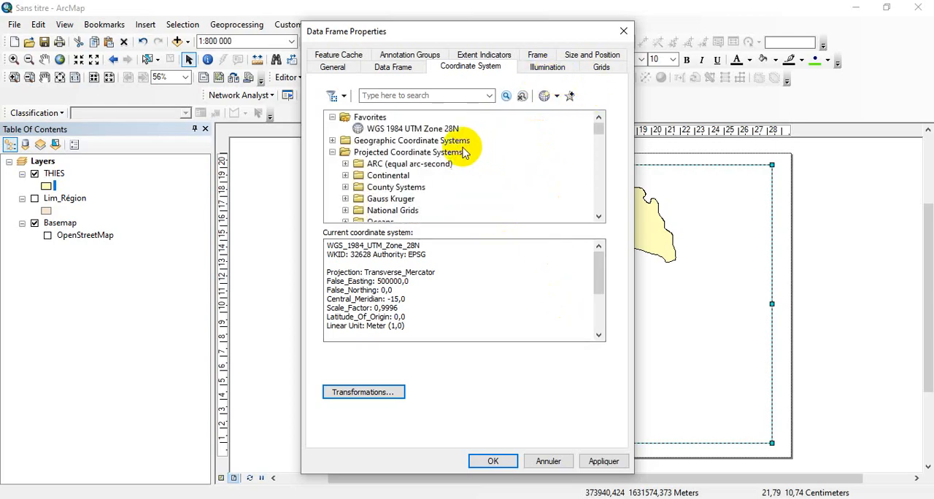
pyautogui.click(417, 129)
pyautogui.click(603, 461)
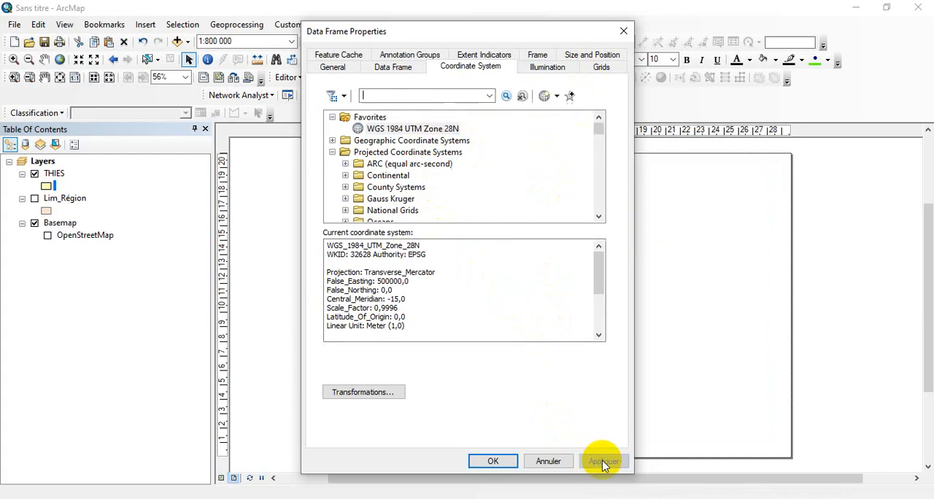
# Add a measured grid with labels only to the data frame, at intervals of 40000 m in X and 30000 m in Y
pyautogui.click(601, 67)
pyautogui.click(551, 113)
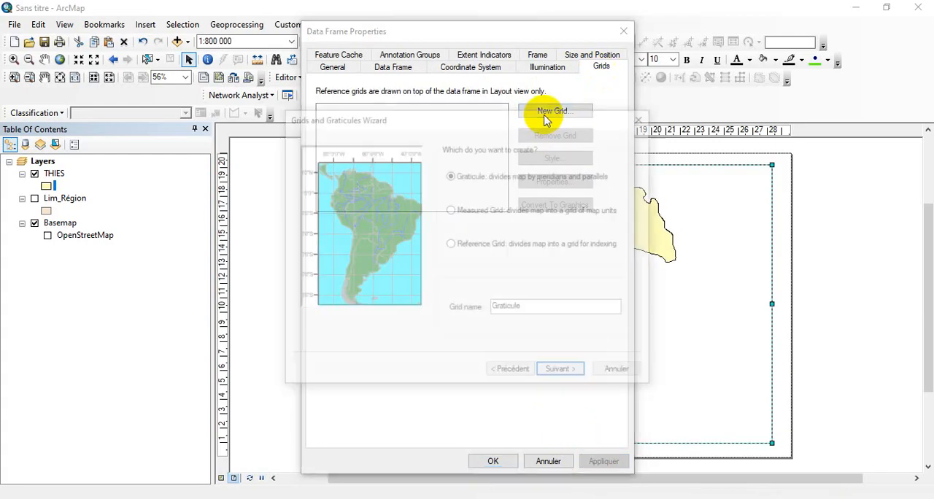
pyautogui.click(457, 212)
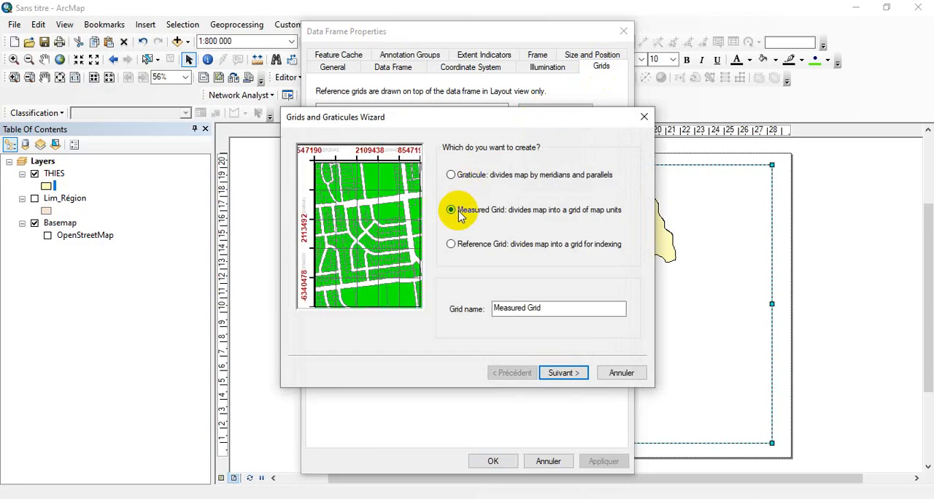
pyautogui.click(560, 373)
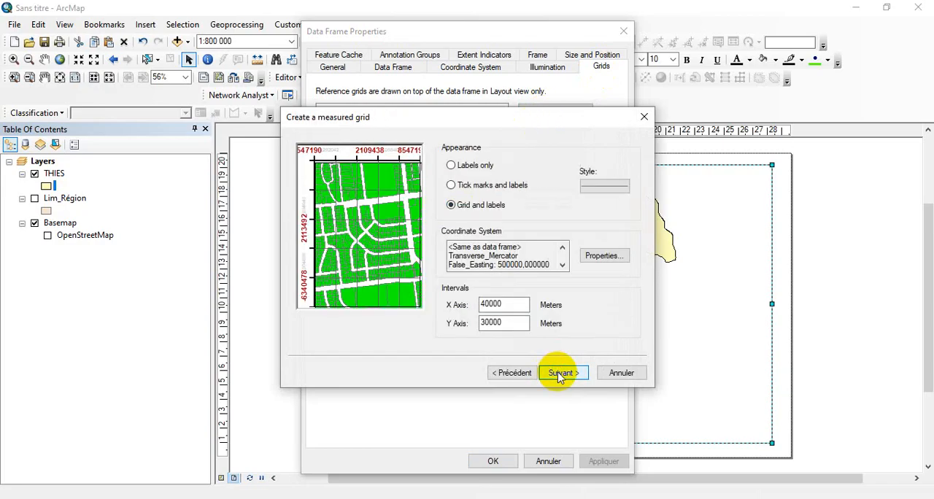
pyautogui.click(471, 168)
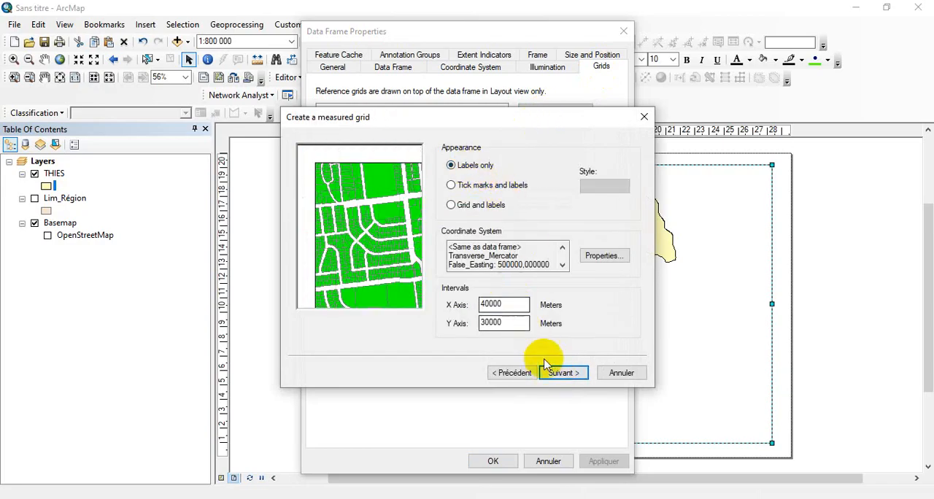
pyautogui.click(561, 374)
pyautogui.click(563, 373)
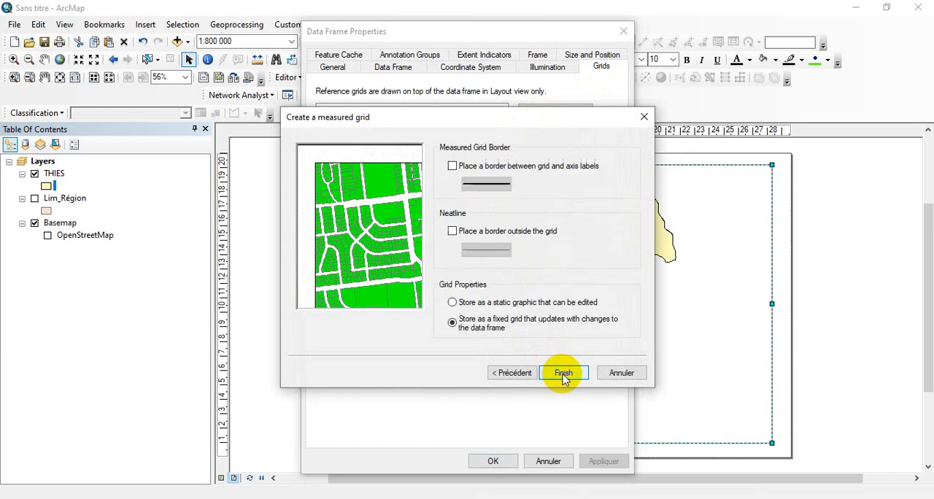
pyautogui.click(564, 374)
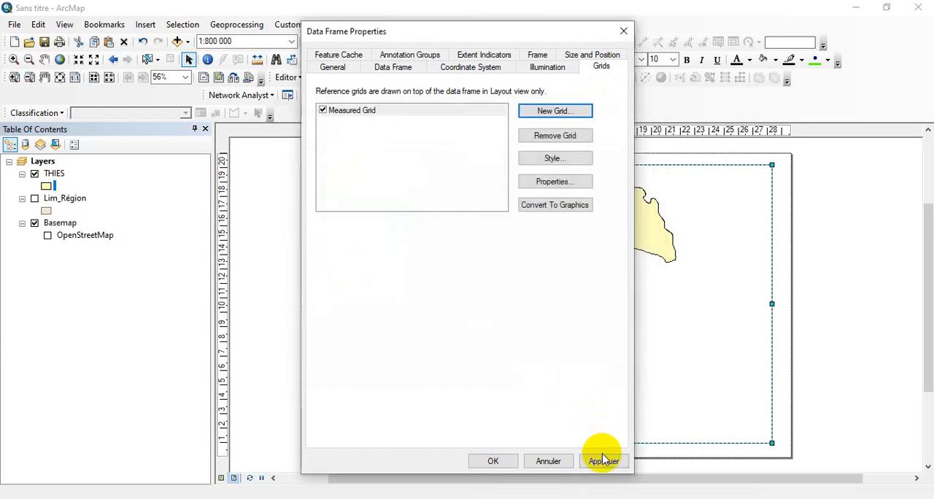
pyautogui.click(603, 460)
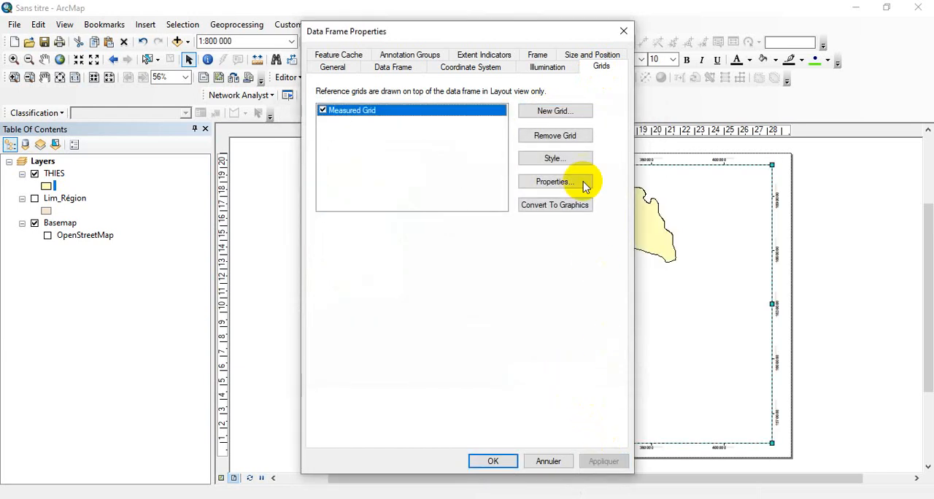
pyautogui.moveTo(567, 31); pyautogui.dragTo(227, 54)
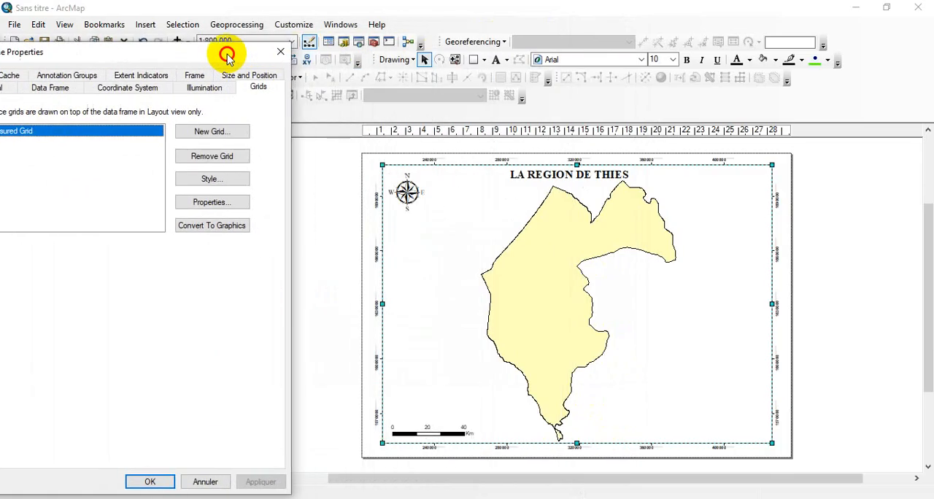
pyautogui.click(164, 482)
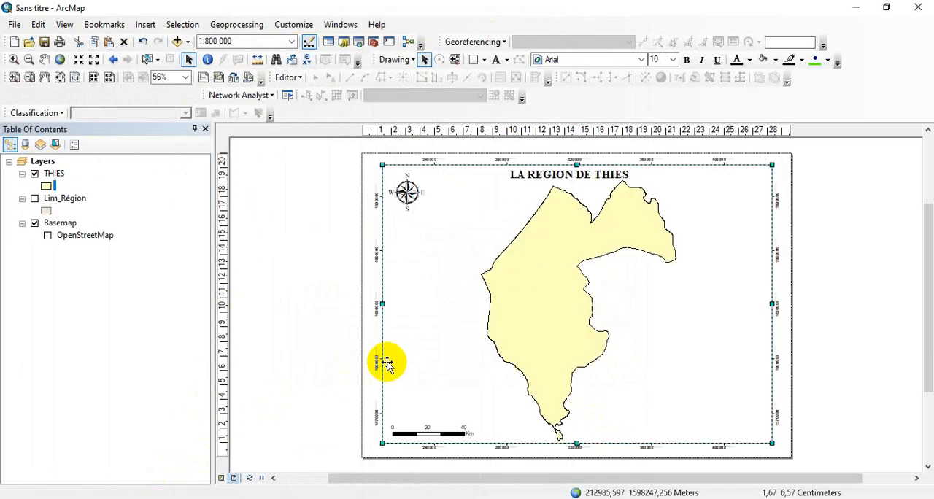
# Examine the grid's coordinate labels along the data frame's left edge up close
pyautogui.scroll(2, 376, 357)
pyautogui.scroll(-3, 377, 357)
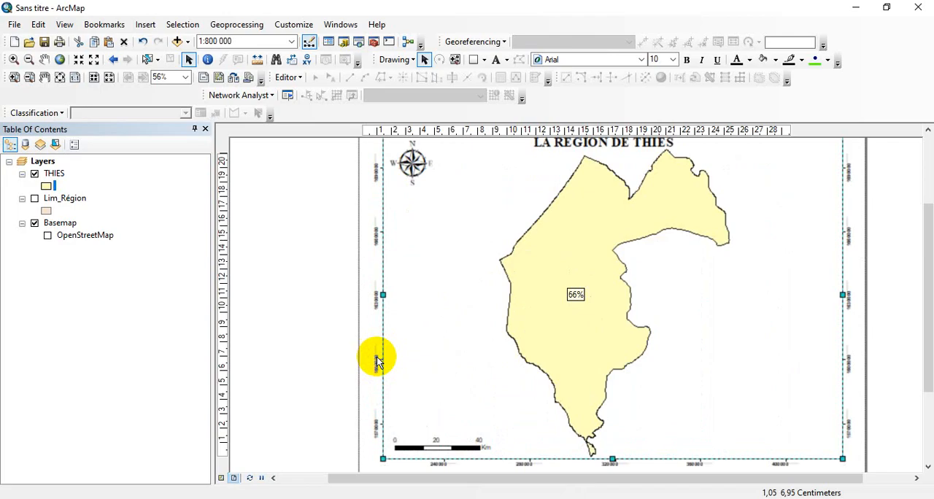
pyautogui.scroll(-2, 376, 357)
pyautogui.scroll(-2, 378, 360)
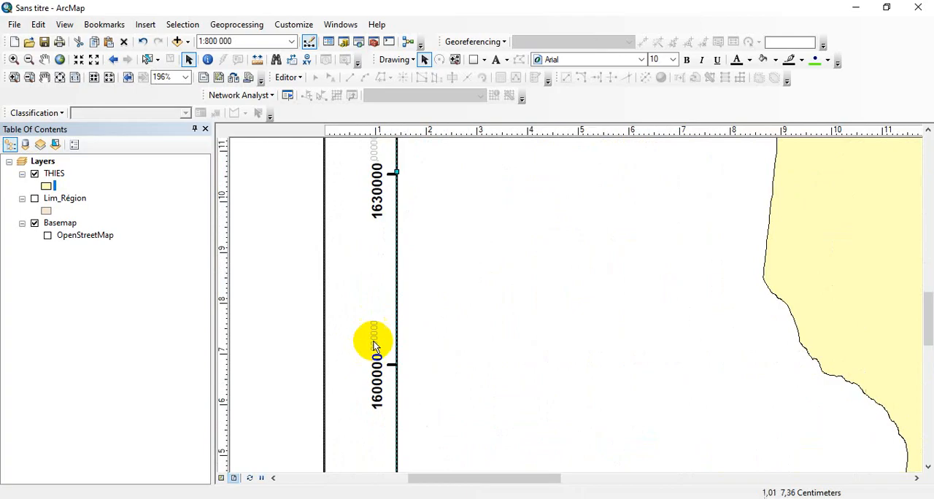
pyautogui.scroll(3, 391, 267)
pyautogui.scroll(1, 395, 266)
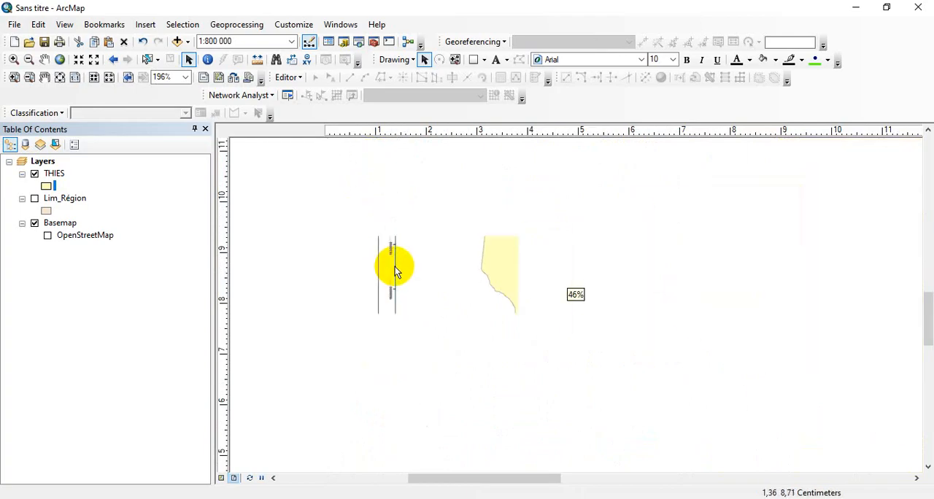
# Set the number format of the measured grid's labels to 0 decimal places and apply it to the data frame
pyautogui.rightClick(428, 268)
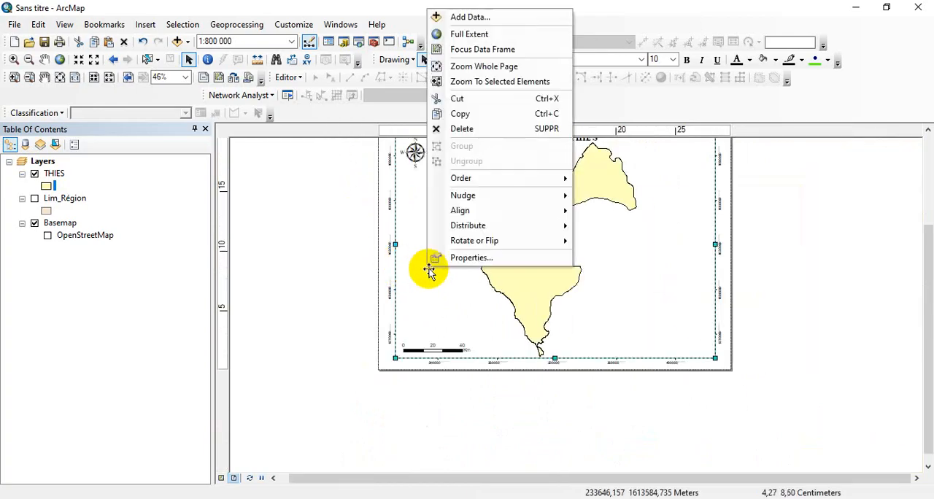
pyautogui.click(446, 258)
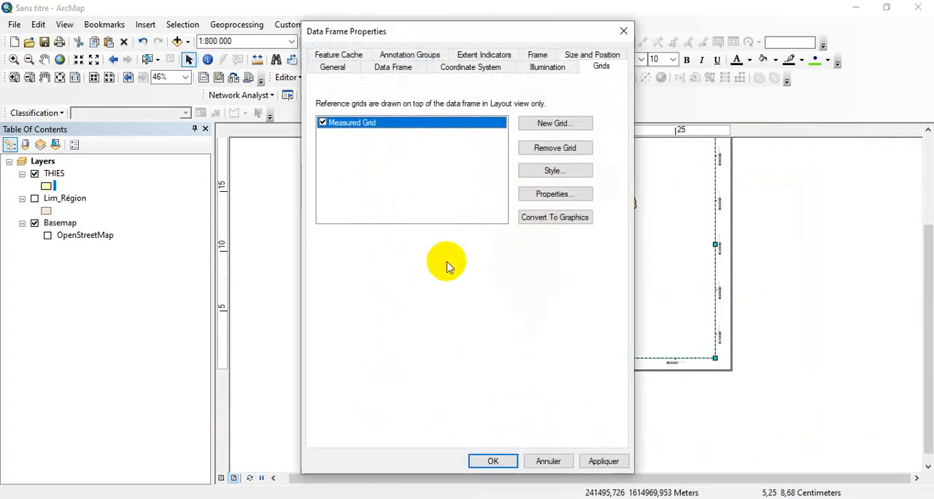
pyautogui.click(535, 194)
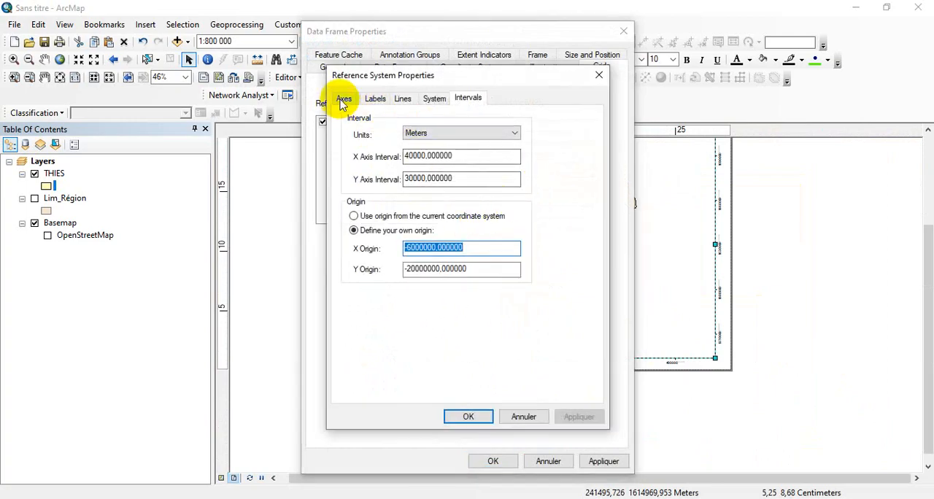
pyautogui.click(343, 99)
pyautogui.click(375, 99)
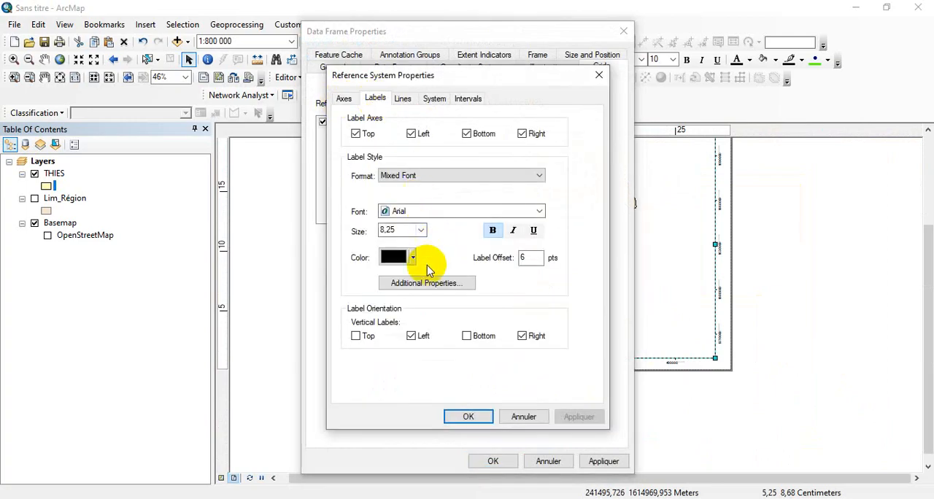
pyautogui.click(430, 283)
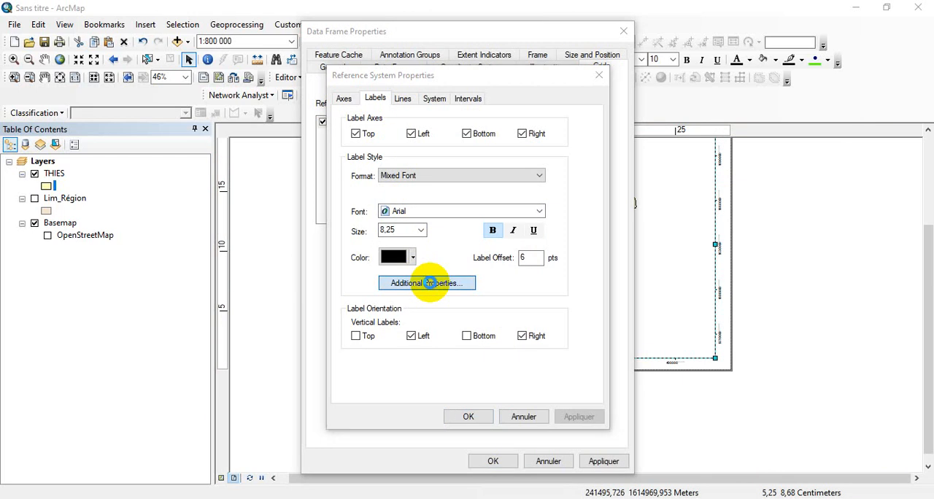
pyautogui.click(442, 322)
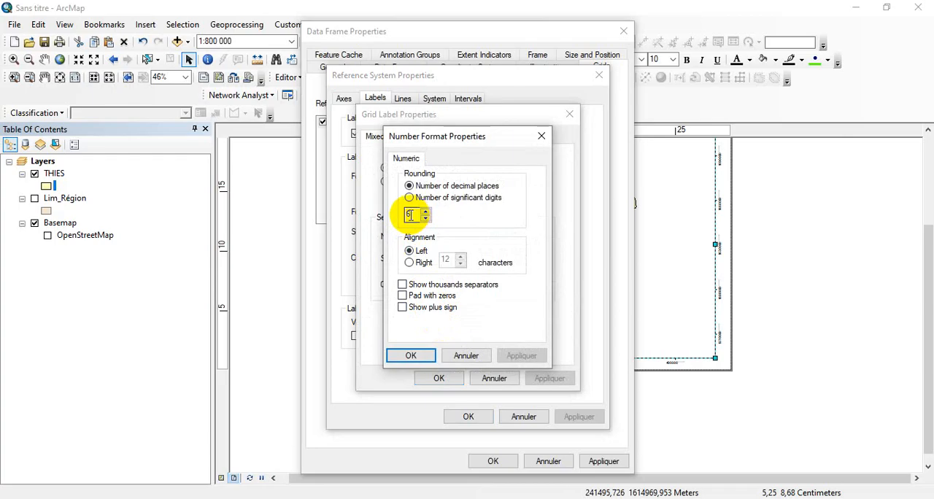
pyautogui.click(417, 356)
pyautogui.click(435, 377)
pyautogui.click(447, 416)
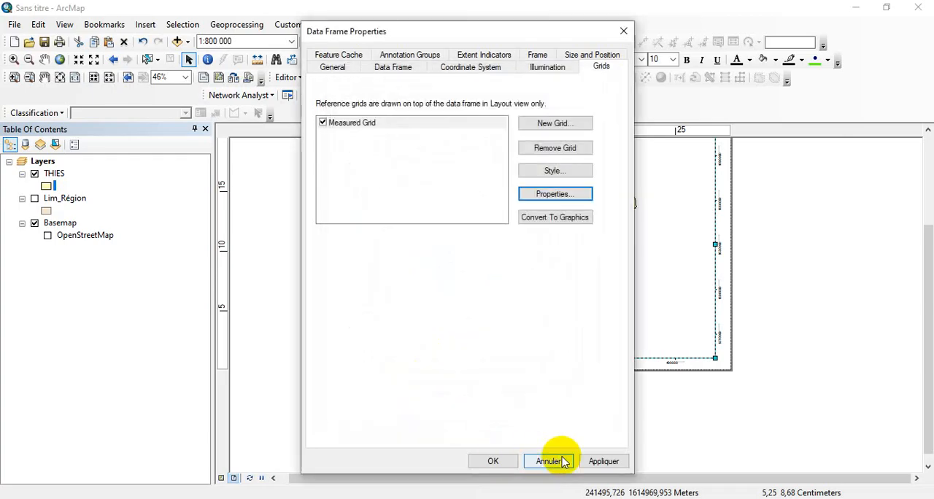
pyautogui.click(588, 460)
pyautogui.click(509, 462)
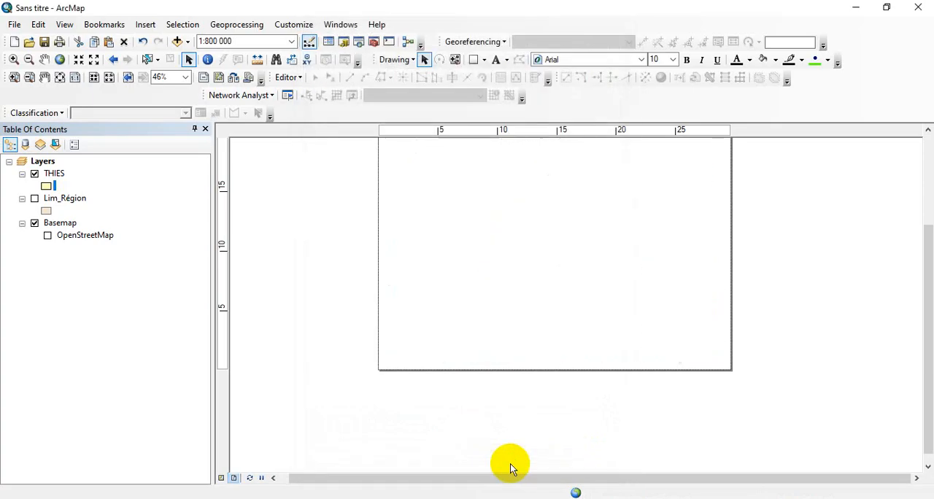
# Set the measured grid's own origin to X -9000000 and Y -50000000 and apply it to the data frame
pyautogui.moveTo(747, 232); pyautogui.dragTo(762, 287)
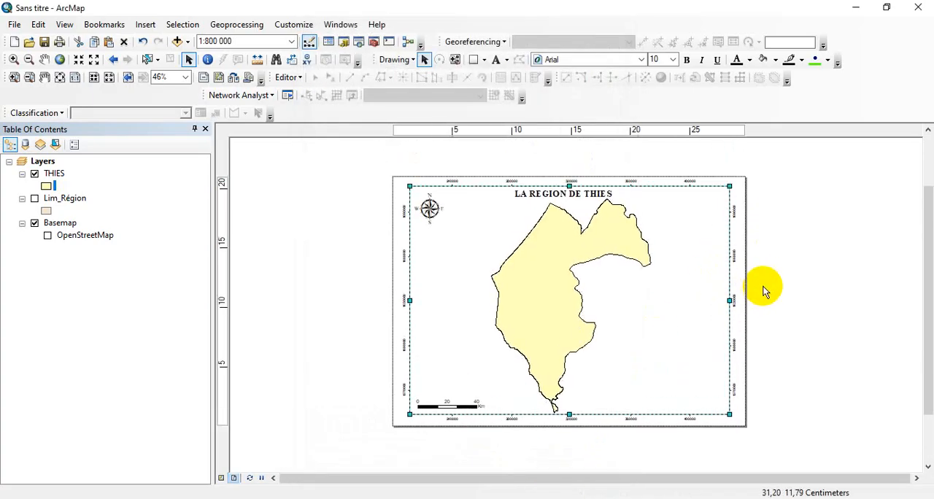
pyautogui.scroll(5, 744, 267)
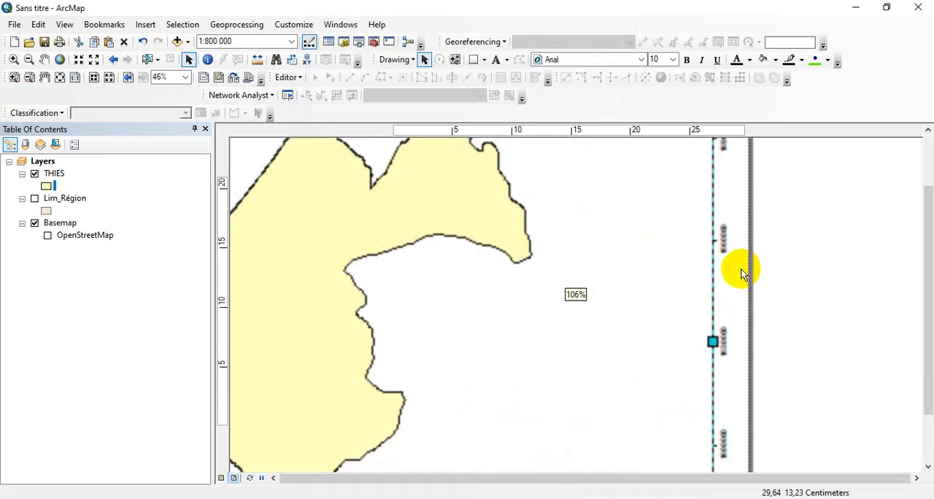
pyautogui.scroll(-4, 716, 321)
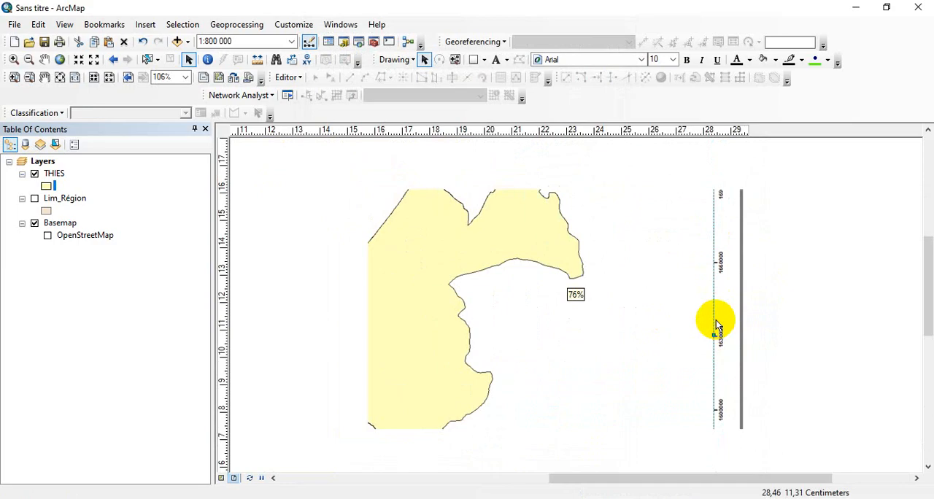
pyautogui.scroll(-1, 716, 320)
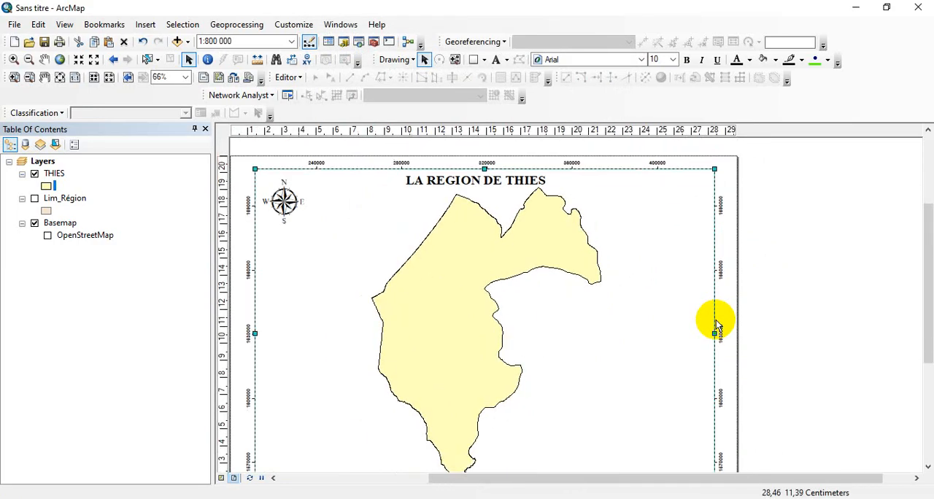
pyautogui.scroll(-1, 694, 321)
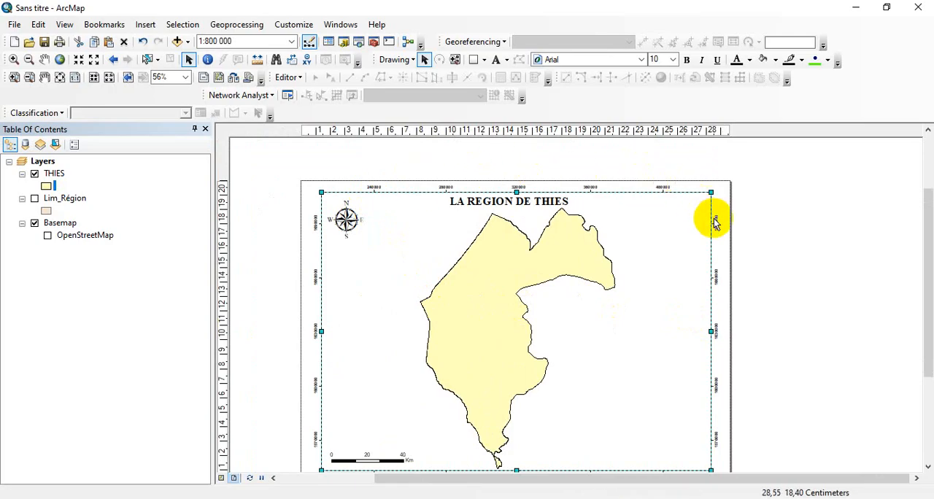
pyautogui.rightClick(617, 351)
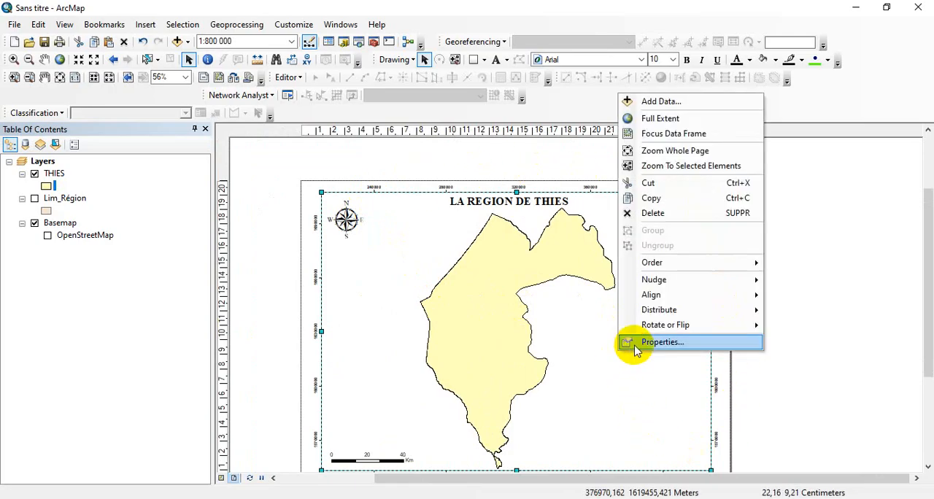
pyautogui.click(637, 346)
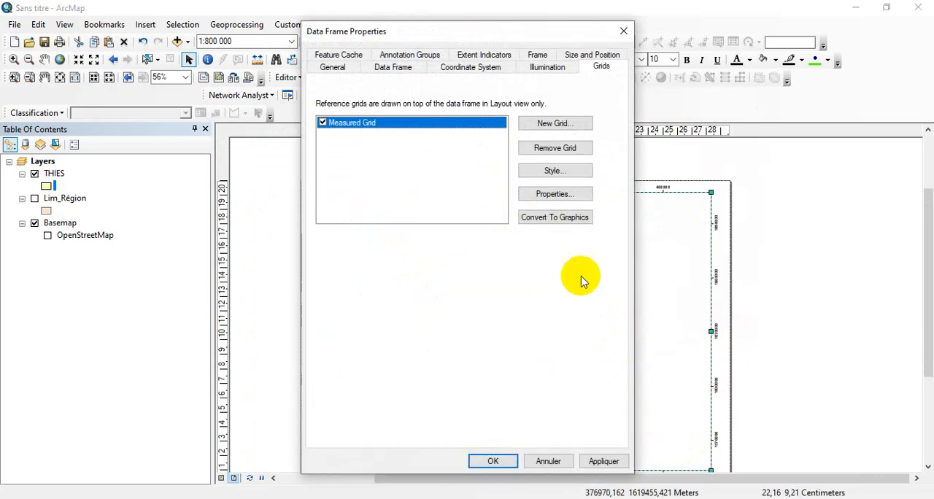
pyautogui.click(559, 195)
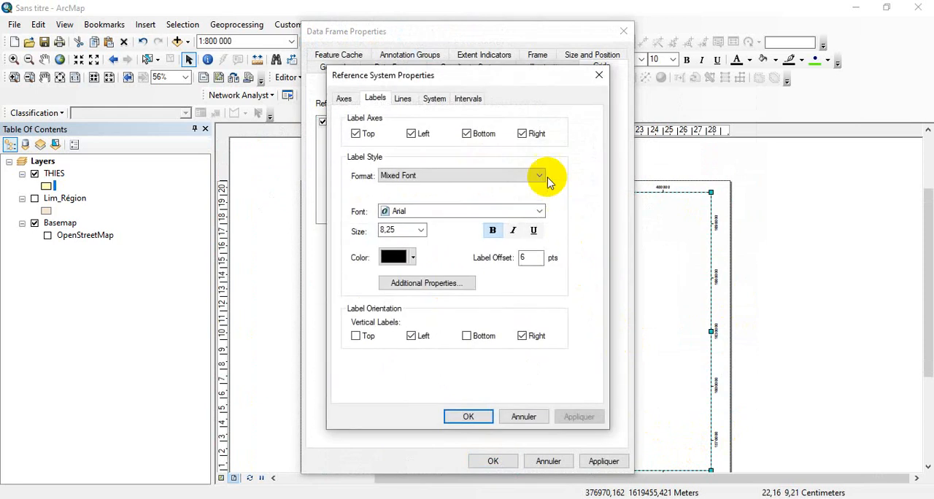
pyautogui.click(470, 100)
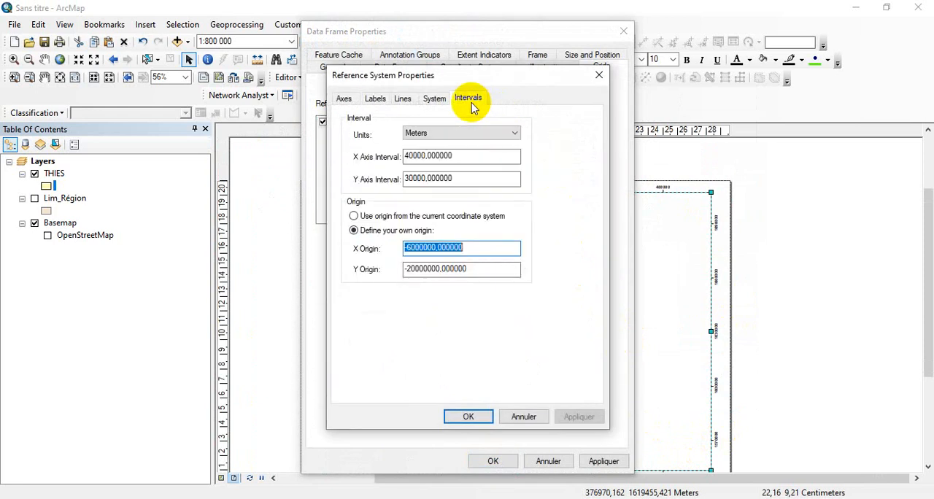
pyautogui.click(410, 249)
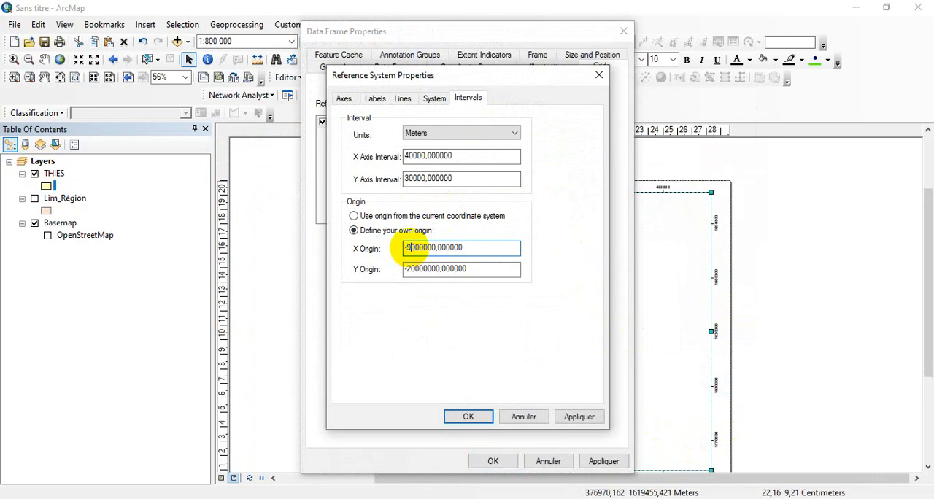
pyautogui.click(413, 270)
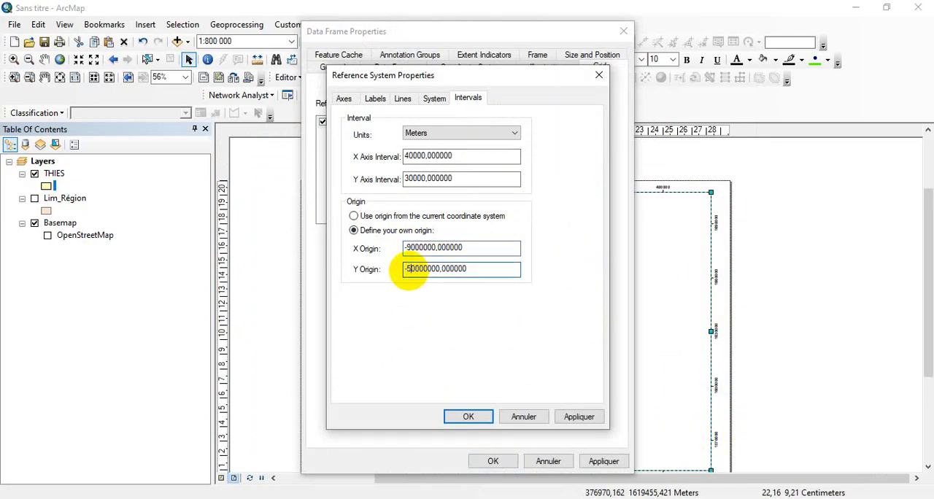
pyautogui.click(470, 417)
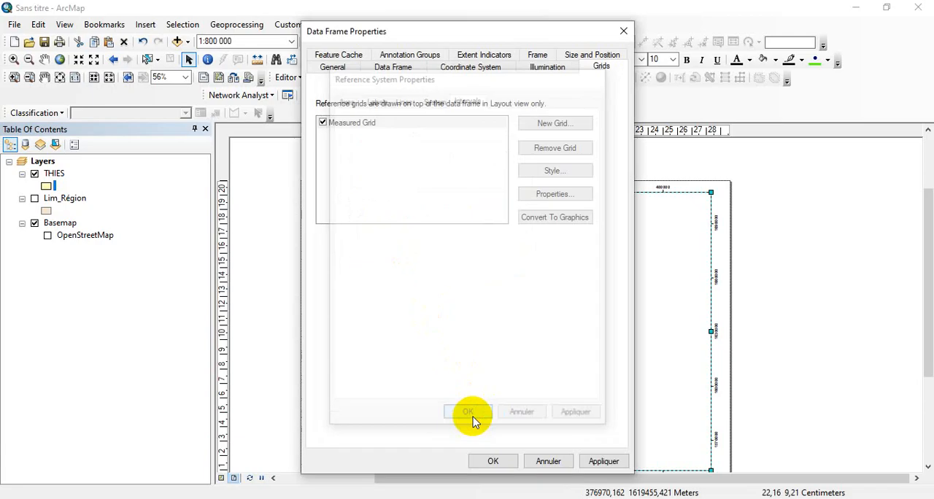
pyautogui.click(603, 462)
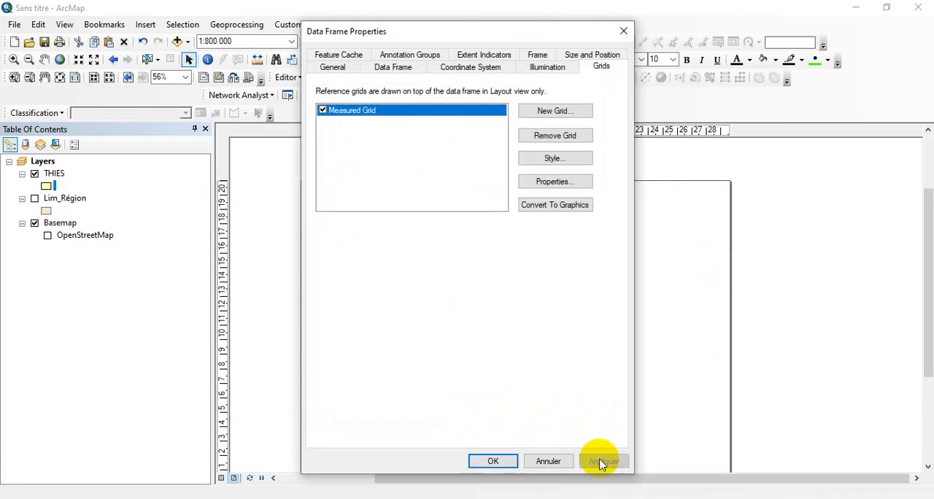
pyautogui.click(492, 461)
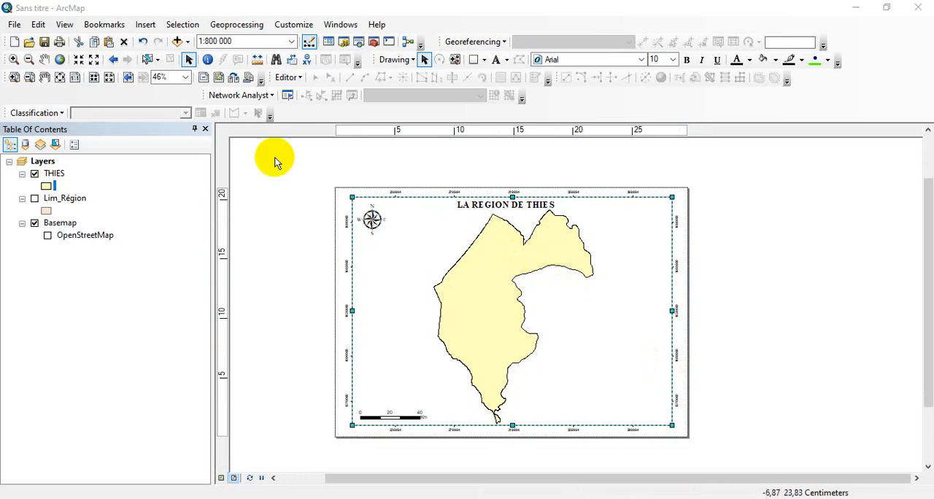
# Shift the main data frame slightly down the layout page, keeping its map scale at 1:800 000
pyautogui.click(94, 60)
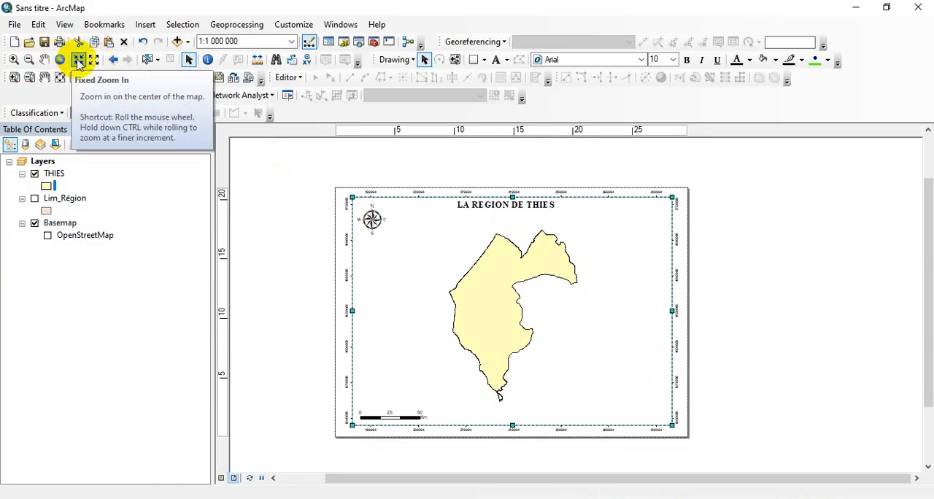
pyautogui.click(79, 60)
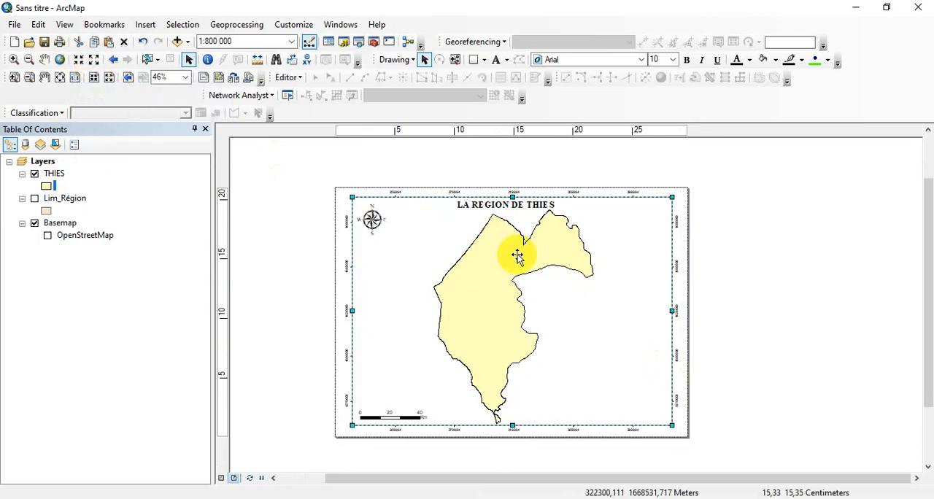
pyautogui.moveTo(516, 255); pyautogui.dragTo(517, 258)
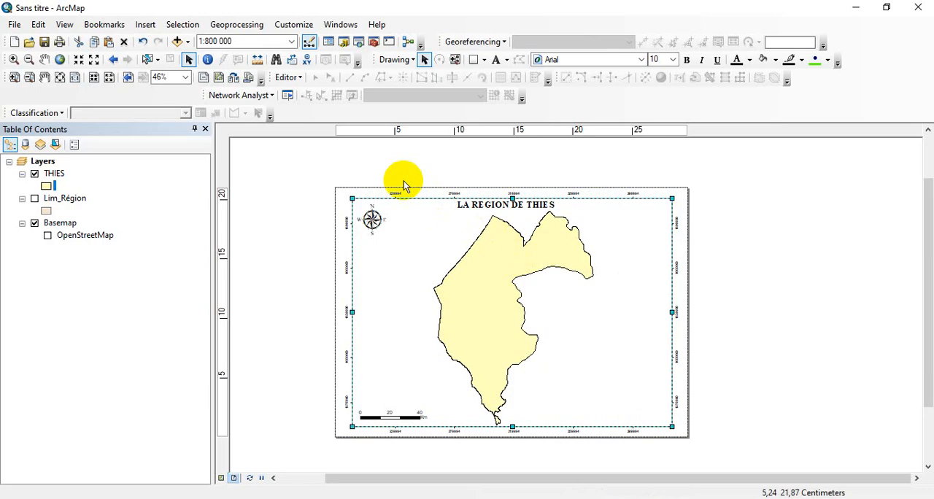
pyautogui.click(188, 59)
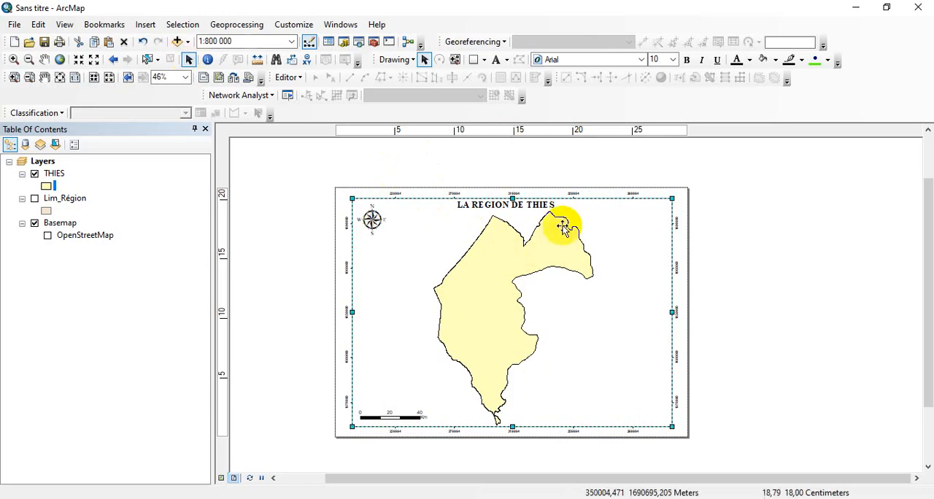
# Move the LA REGION DE THIES title slightly to the left above the map and deselect it
pyautogui.doubleClick(517, 204)
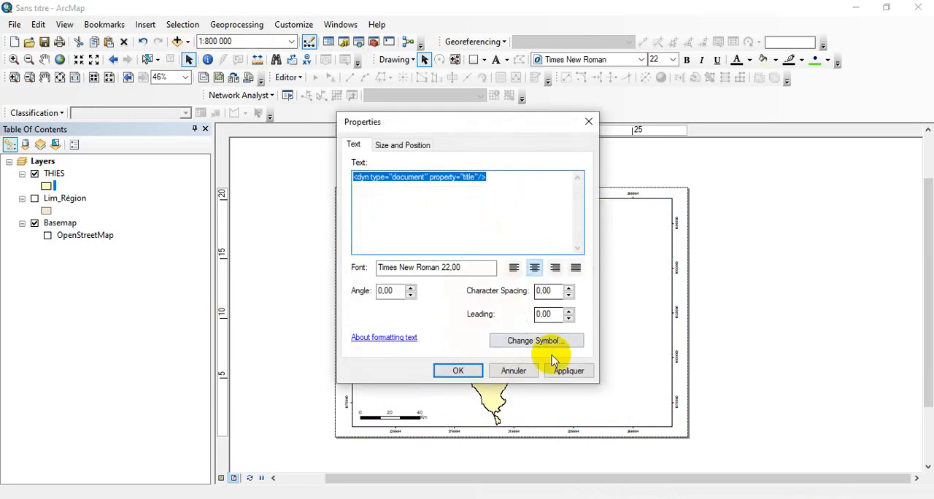
pyautogui.click(532, 371)
pyautogui.moveTo(494, 205); pyautogui.dragTo(486, 198)
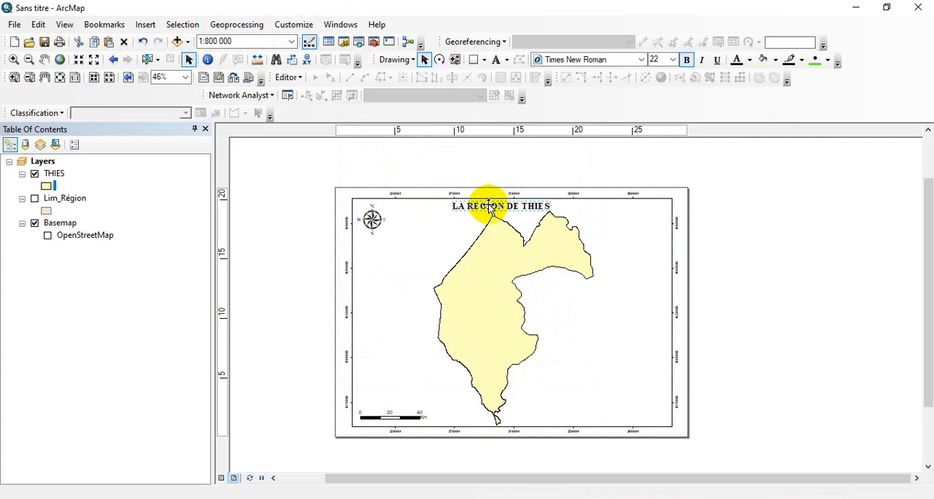
pyautogui.click(790, 287)
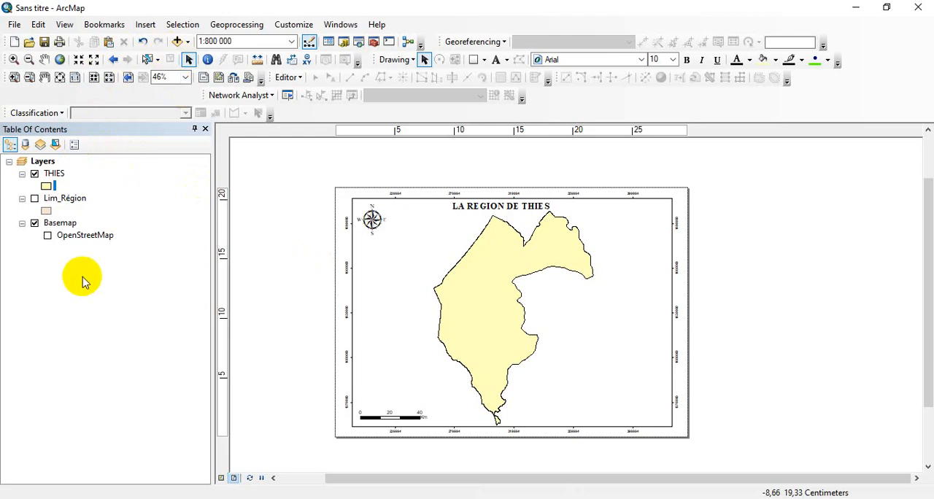
# Insert a new data frame and shrink it into the empty upper-right area of the layout, beside the Thies region
pyautogui.click(150, 30)
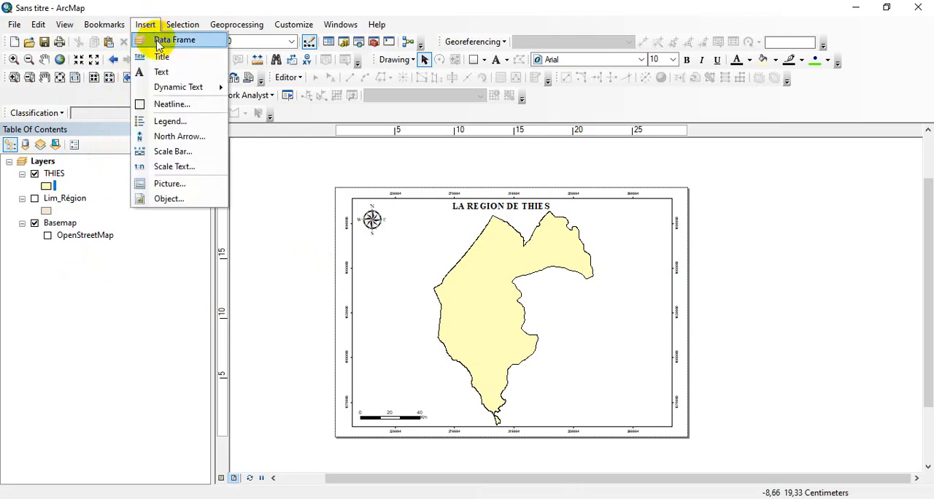
pyautogui.click(174, 40)
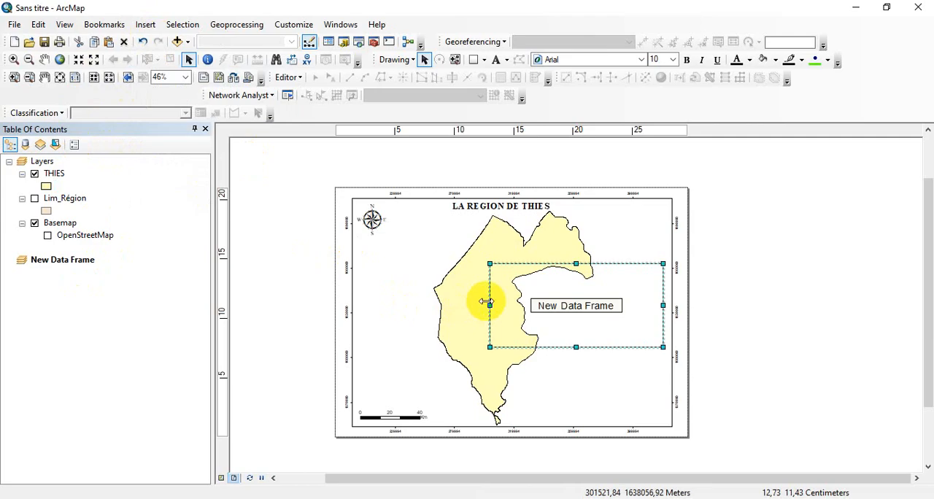
pyautogui.moveTo(489, 305); pyautogui.dragTo(619, 253)
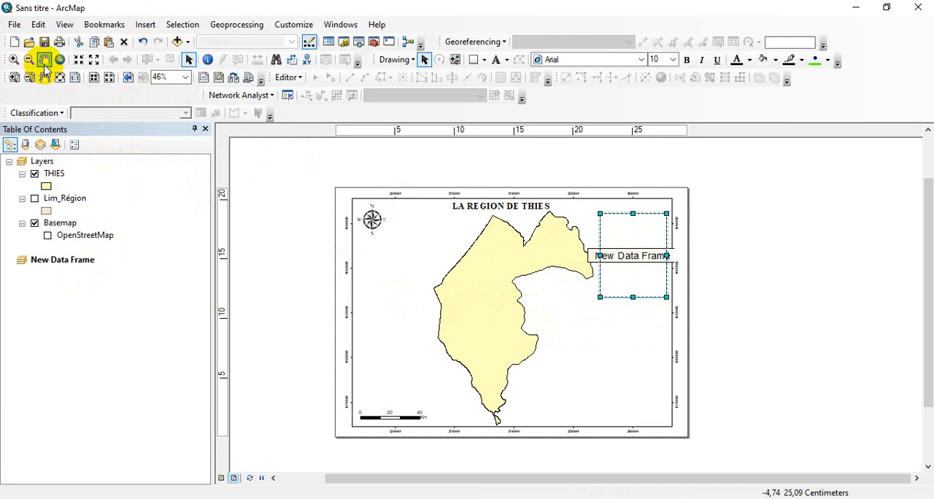
# Activate the main data frame and pan its Thies map slightly up and to the left
pyautogui.click(471, 341)
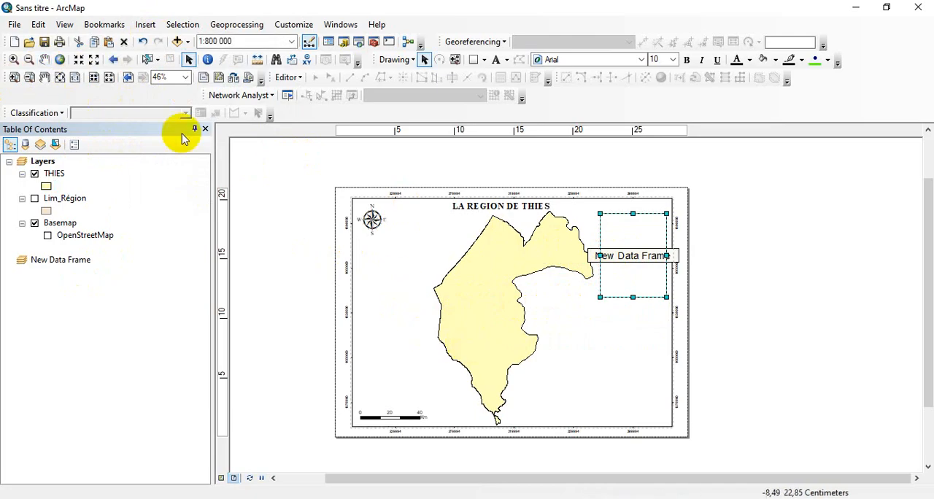
pyautogui.click(428, 283)
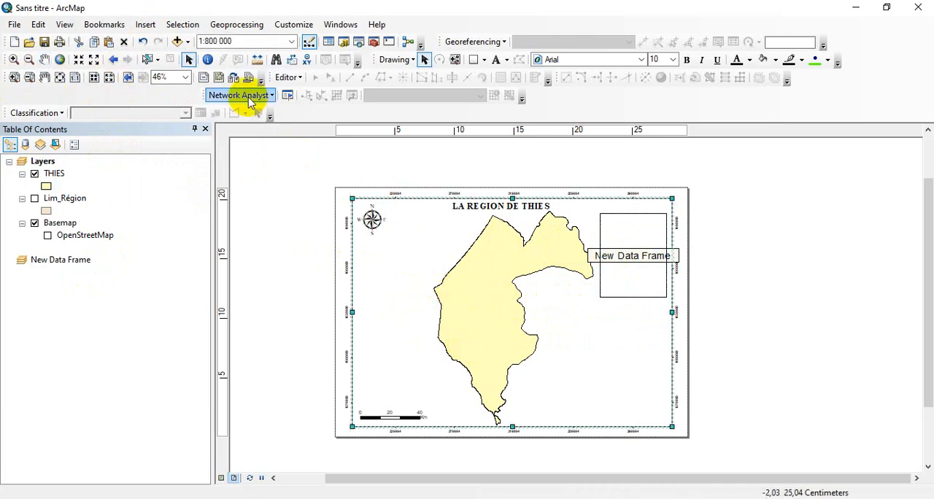
pyautogui.click(44, 59)
pyautogui.moveTo(513, 314)
pyautogui.mouseDown()
pyautogui.moveTo(505, 316)
pyautogui.moveTo(512, 313)
pyautogui.mouseUp()
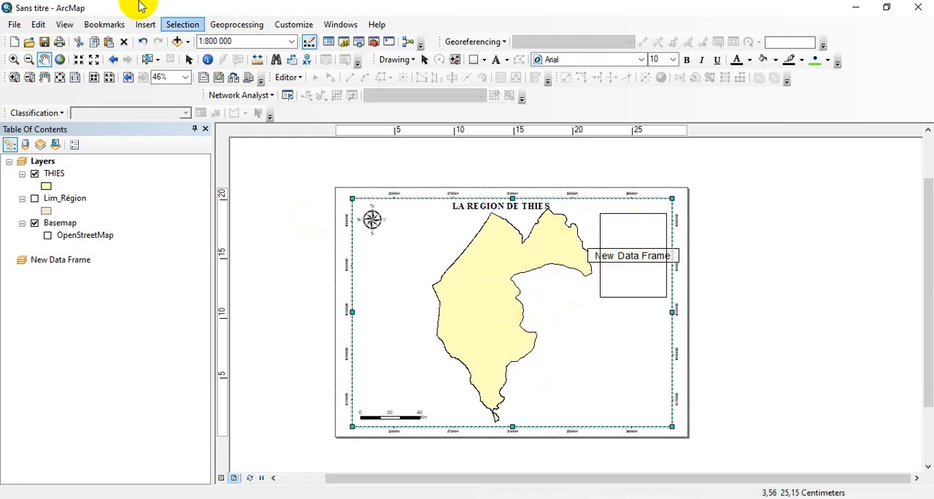
pyautogui.click(188, 60)
# Resize the new data frame so it is slightly wider and shorter
pyautogui.click(629, 253)
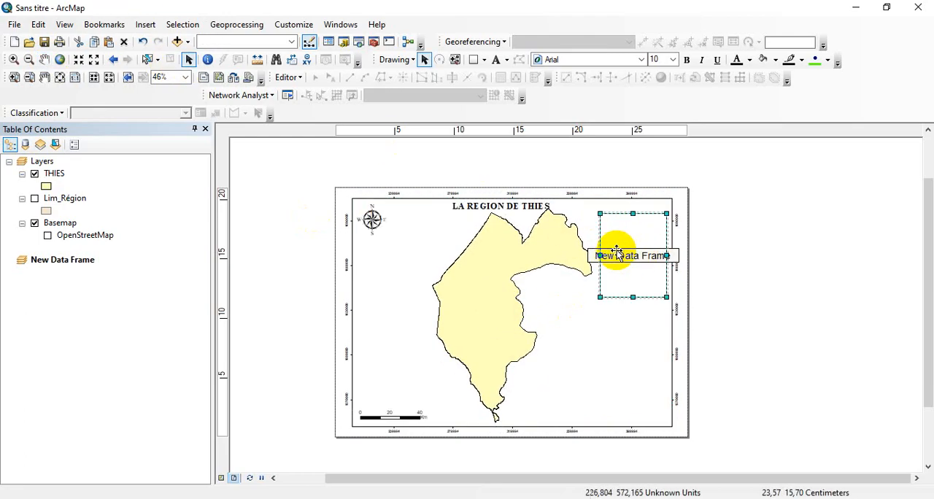
pyautogui.click(598, 255)
pyautogui.moveTo(598, 255); pyautogui.dragTo(596, 254)
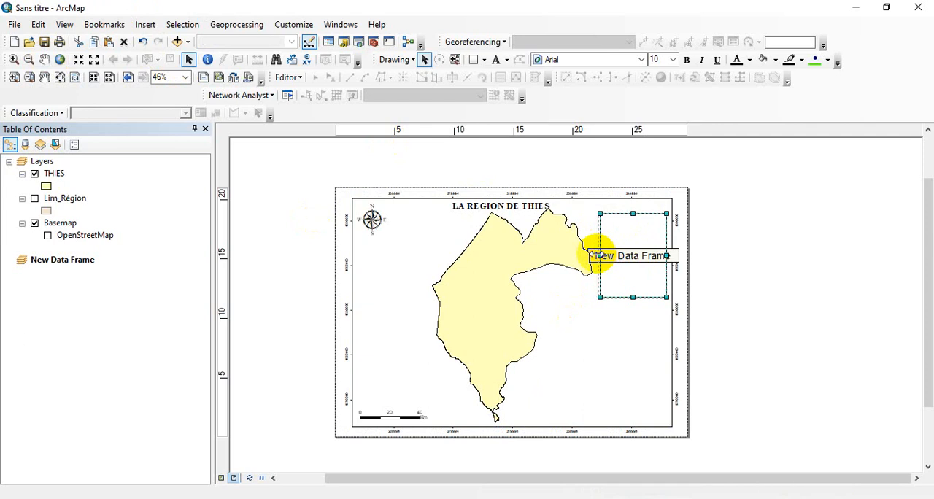
pyautogui.moveTo(631, 295); pyautogui.dragTo(631, 286)
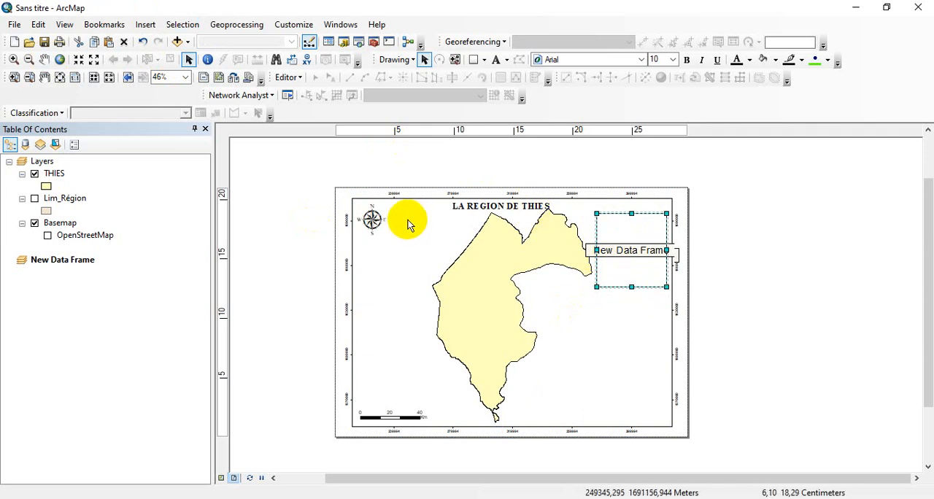
# Copy the Lim_Région and THIES layers into the new data frame and turn on Lim_Région there
pyautogui.click(61, 310)
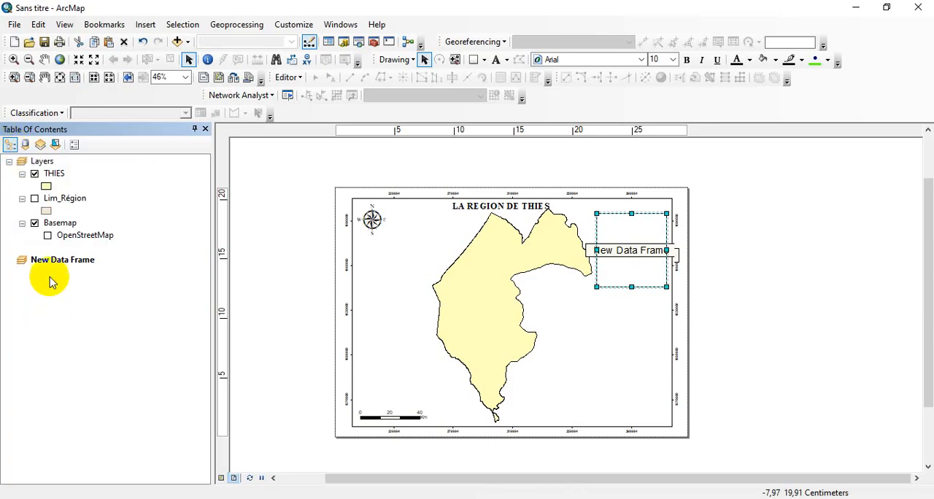
pyautogui.moveTo(72, 198); pyautogui.dragTo(68, 312)
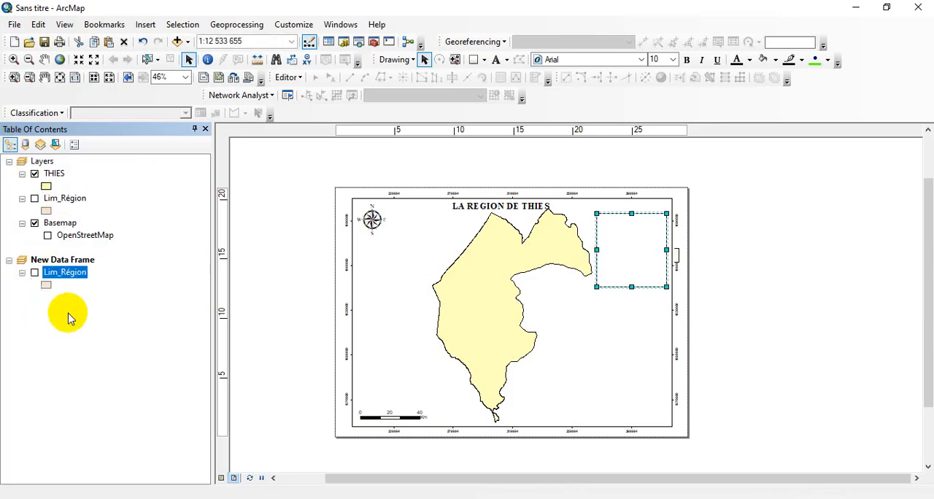
pyautogui.moveTo(53, 173); pyautogui.dragTo(63, 314)
pyautogui.click(34, 273)
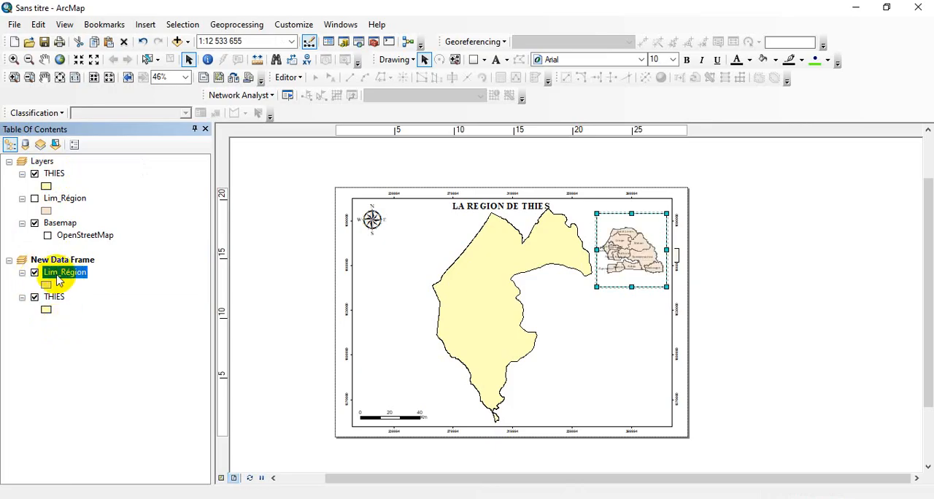
# Give Lim_Région in the new data frame the Hollow symbol with an outline width of 2
pyautogui.click(46, 285)
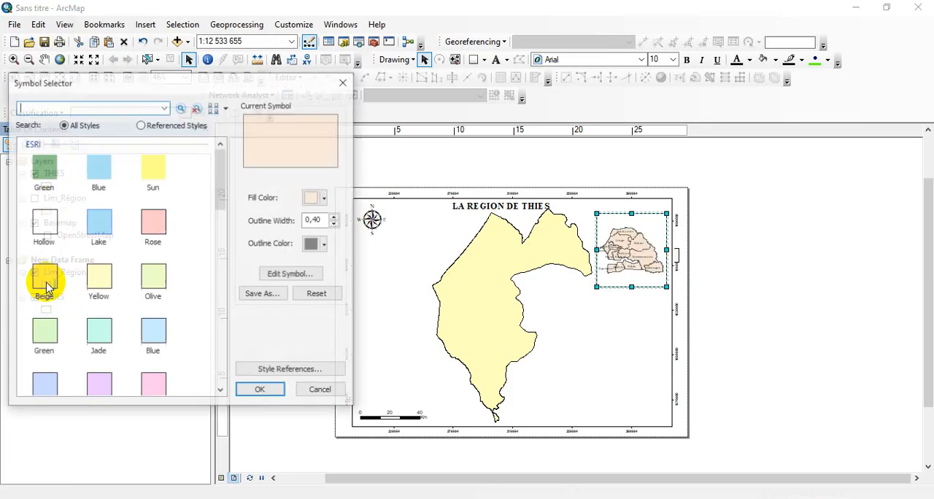
pyautogui.click(43, 222)
pyautogui.click(334, 216)
pyautogui.click(334, 217)
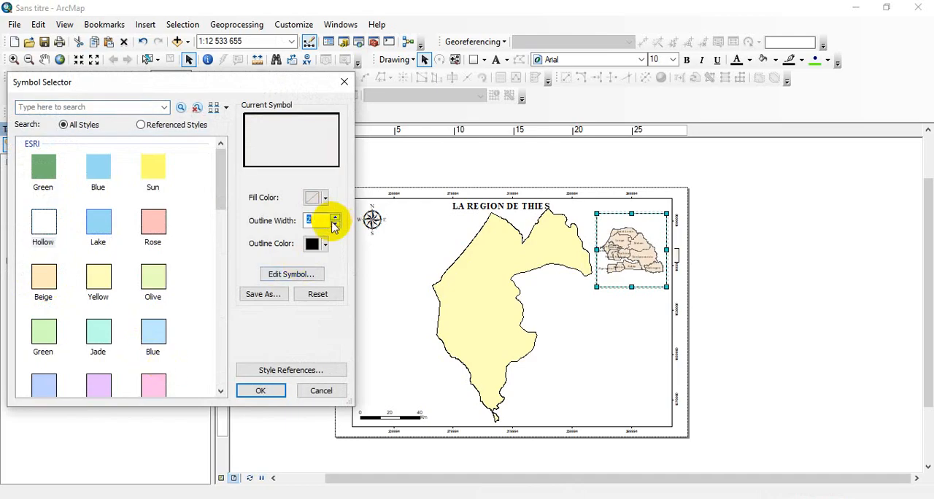
pyautogui.click(261, 391)
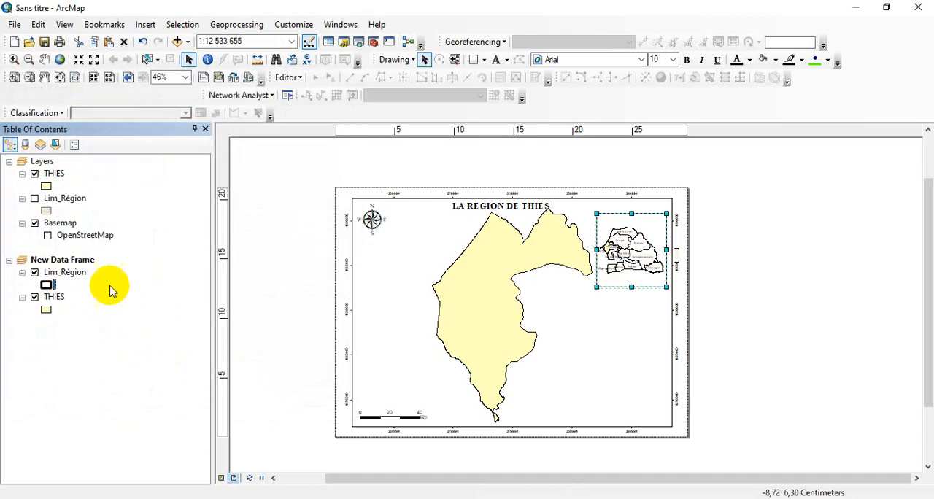
# Turn off the Lim_Région labels in the inset map and shorten the inset frame from below
pyautogui.rightClick(78, 275)
pyautogui.click(93, 284)
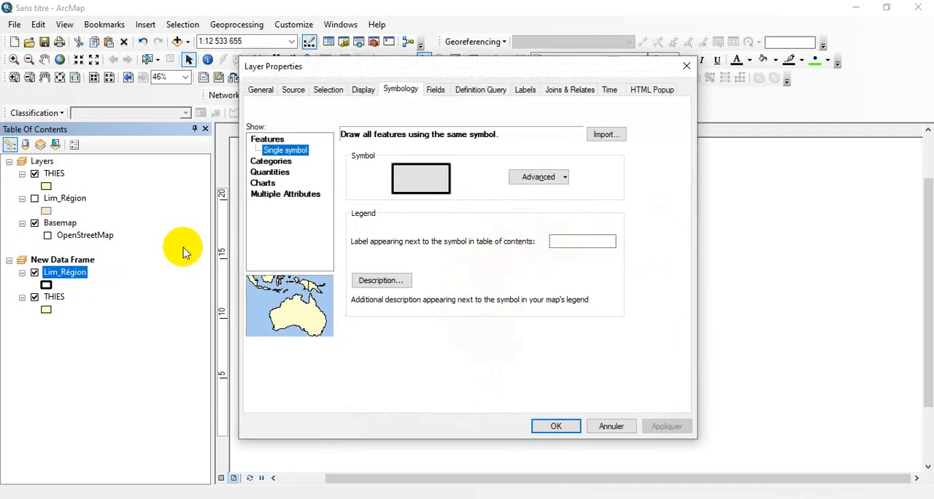
pyautogui.click(528, 90)
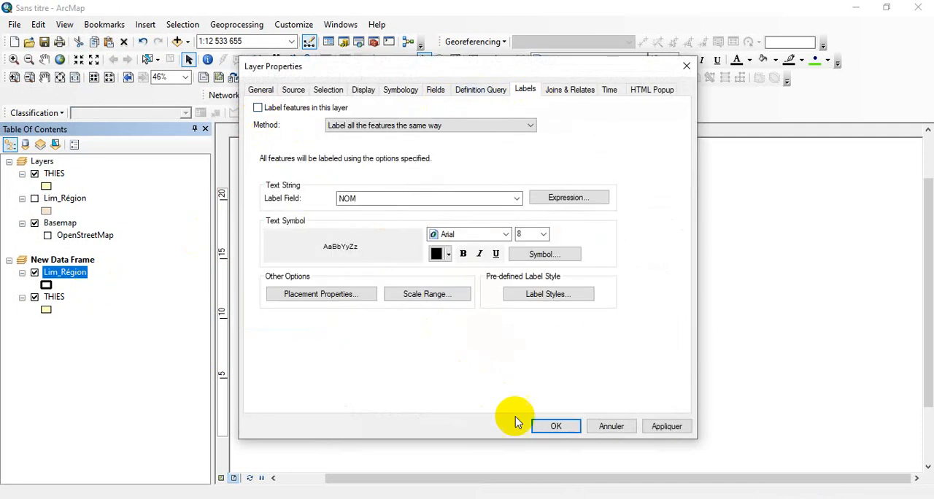
pyautogui.click(556, 426)
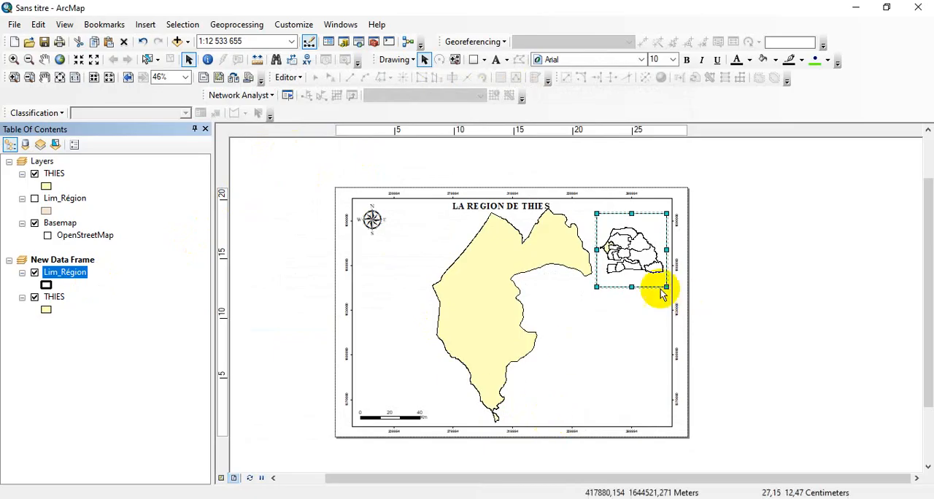
pyautogui.moveTo(632, 287); pyautogui.dragTo(629, 271)
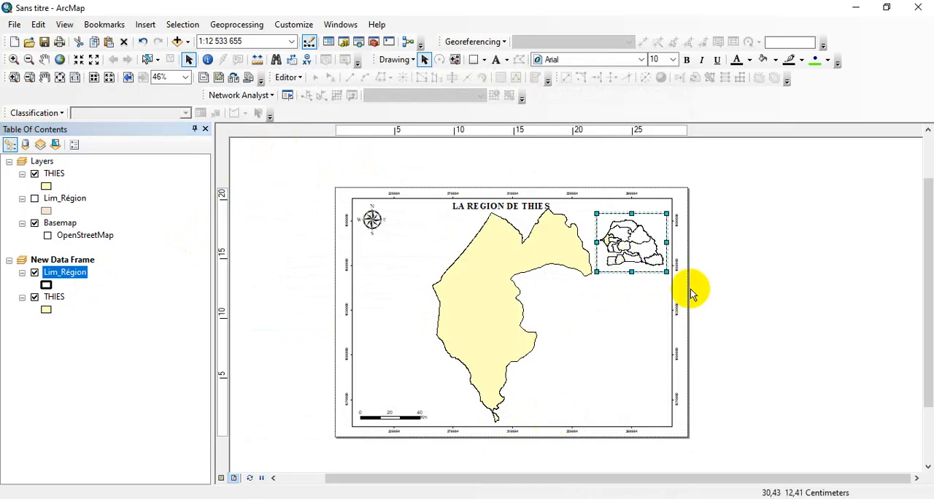
pyautogui.click(698, 312)
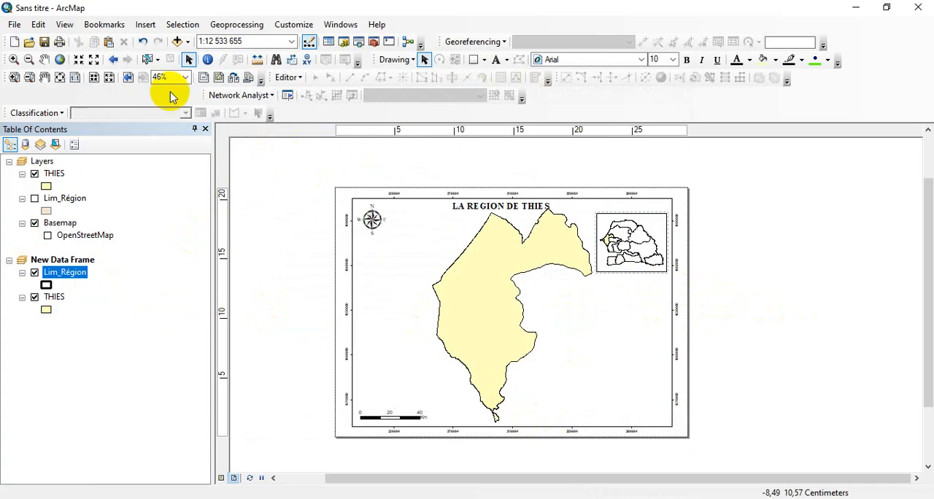
# Insert a one-column legend titled Légende with Lim_Région and THIES as its items
pyautogui.click(145, 24)
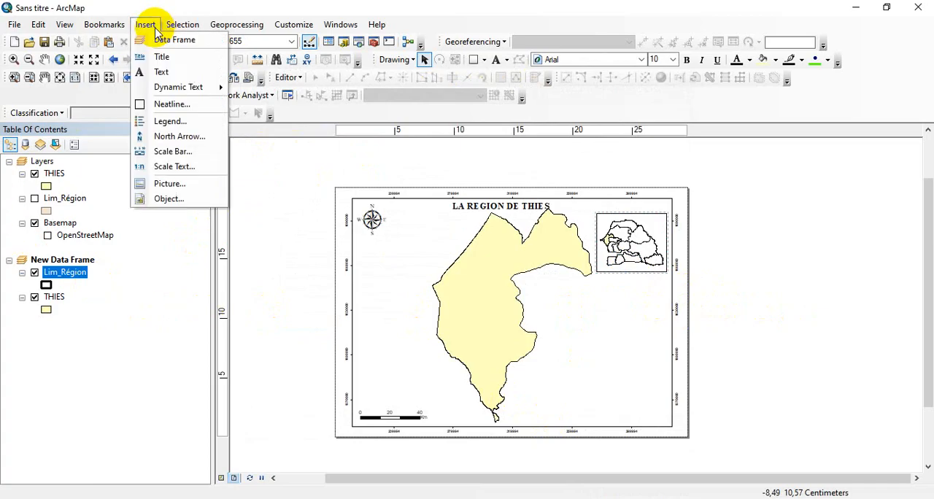
pyautogui.click(162, 122)
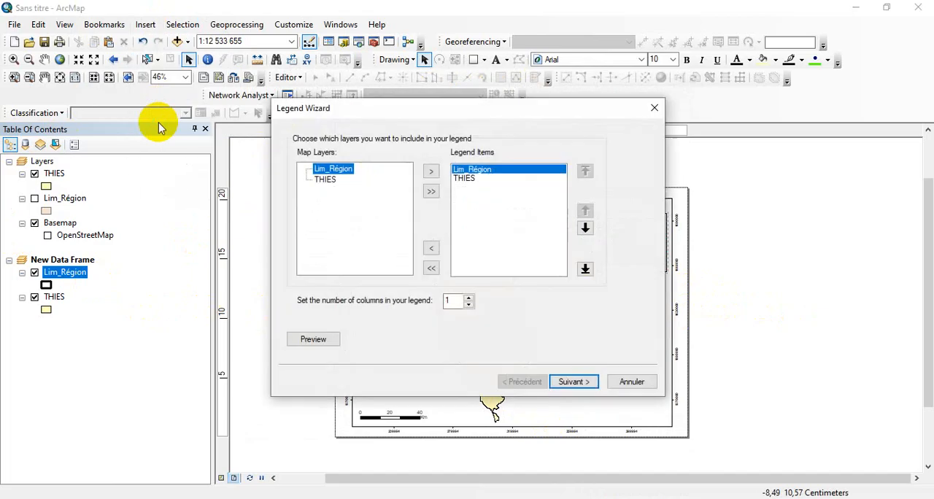
pyautogui.click(575, 382)
pyautogui.click(356, 173)
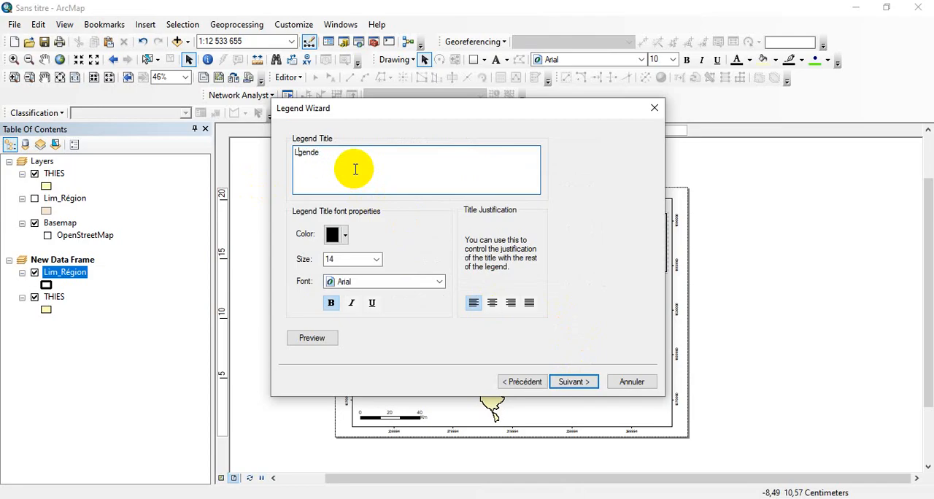
pyautogui.click(576, 382)
pyautogui.click(582, 386)
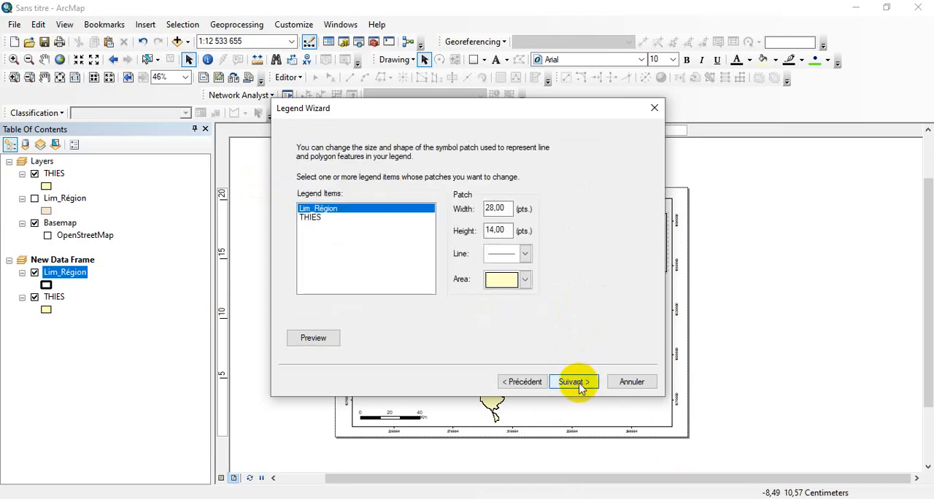
# Set the THIES legend patch to Natural Area, finish the legend and place it enlarged in the lower-right corner of the map
pyautogui.click(319, 218)
pyautogui.click(525, 280)
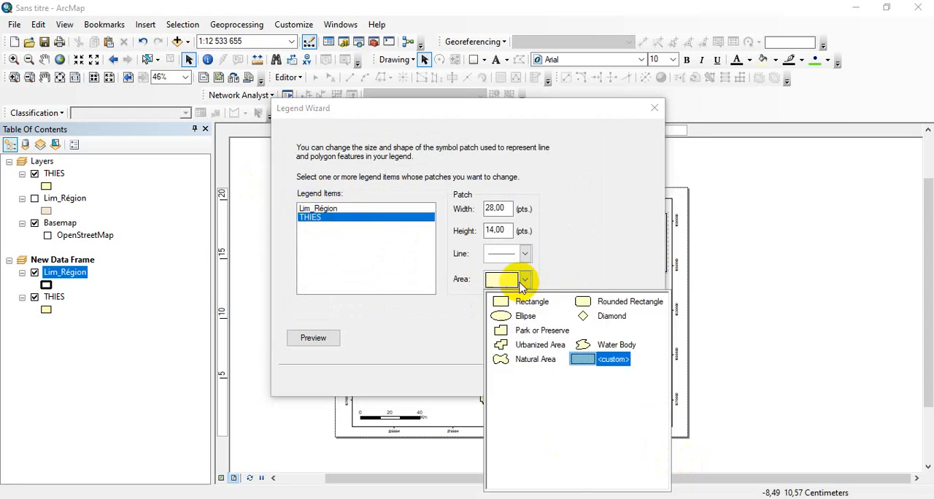
pyautogui.click(537, 360)
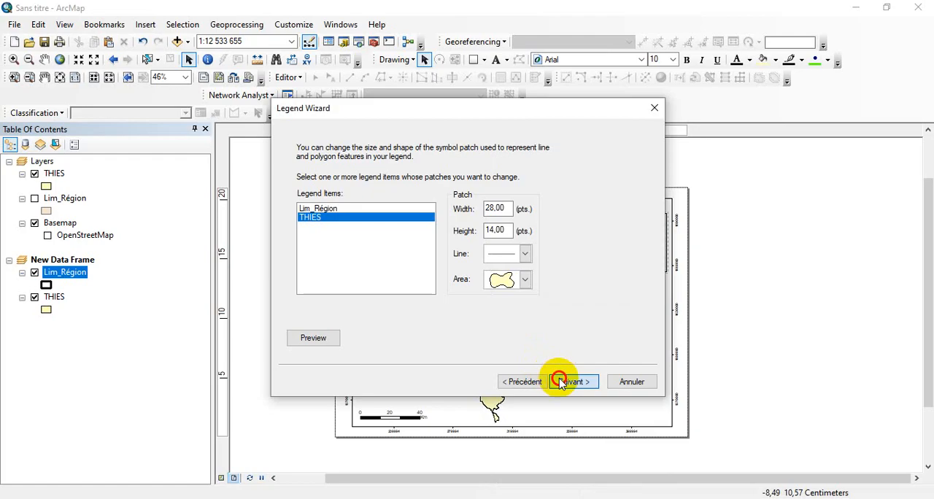
pyautogui.click(560, 382)
pyautogui.click(560, 381)
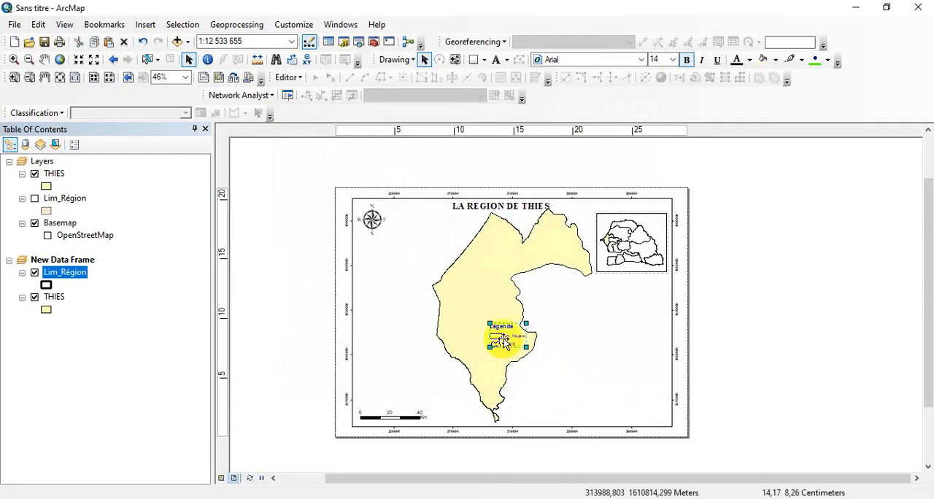
pyautogui.moveTo(501, 340); pyautogui.dragTo(659, 412)
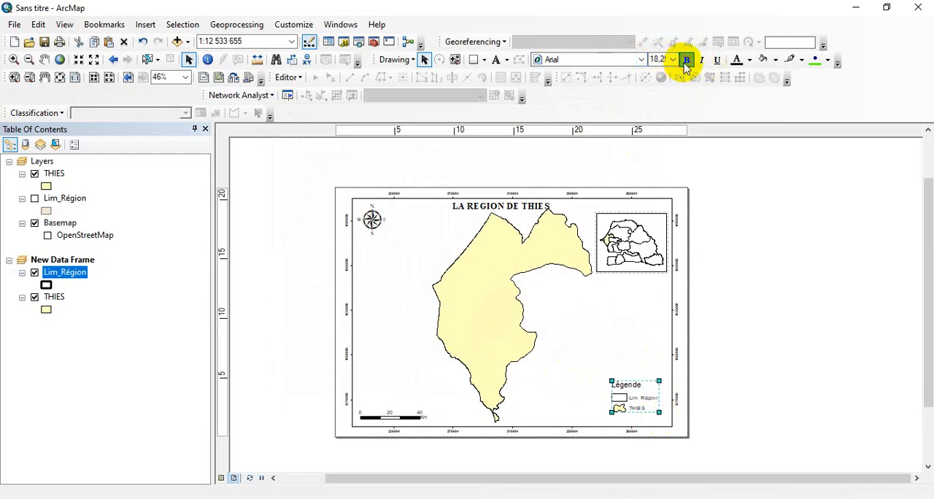
# Try Tahoma, Times New Roman and Agency FB on the legend text, and return it to Arial
pyautogui.click(641, 59)
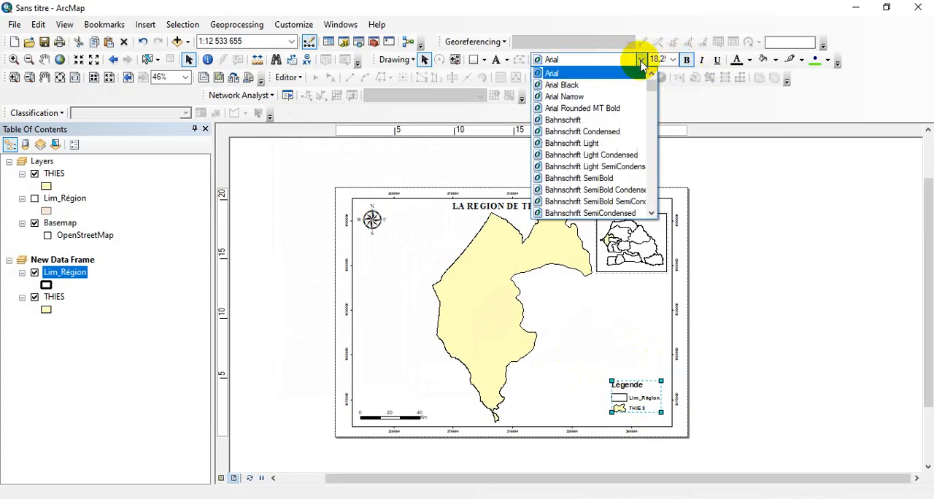
pyautogui.press('t')
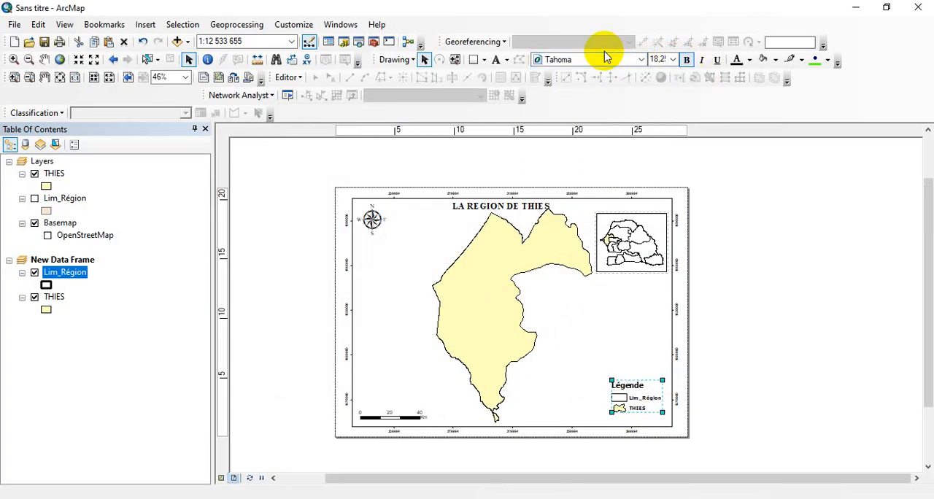
pyautogui.click(640, 59)
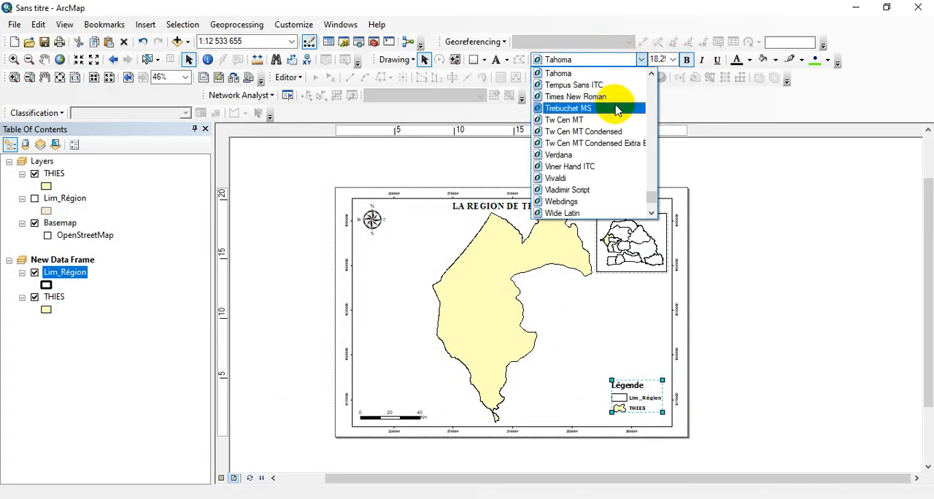
pyautogui.click(617, 106)
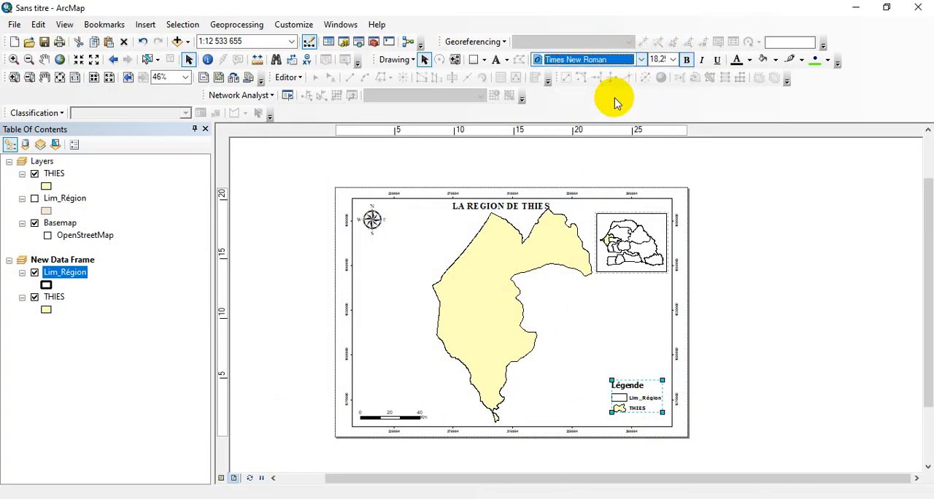
pyautogui.click(637, 62)
pyautogui.press('a')
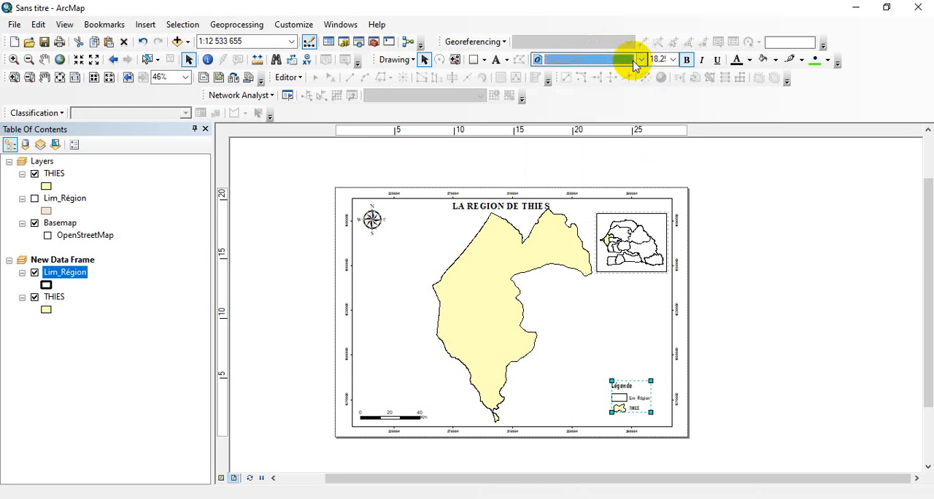
pyautogui.click(637, 62)
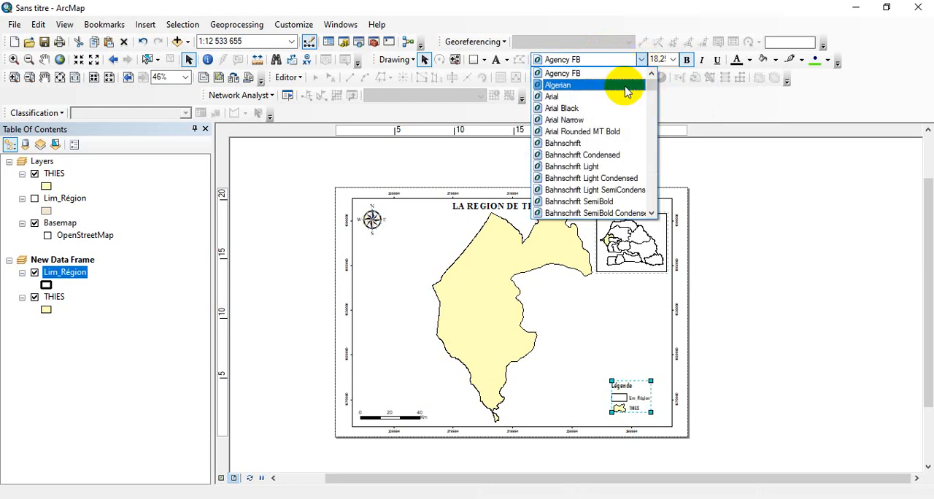
pyautogui.click(620, 95)
pyautogui.click(737, 400)
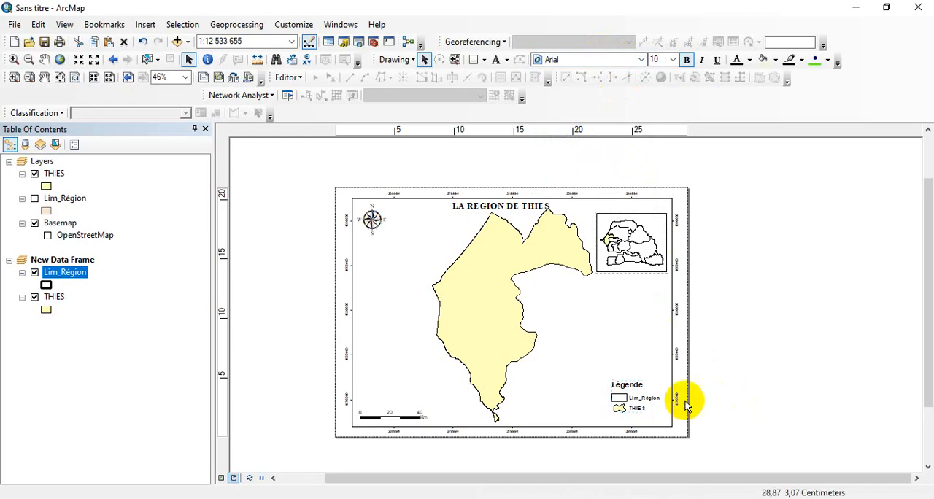
# Convert the legend to graphics and ungroup it into separate elements
pyautogui.click(646, 400)
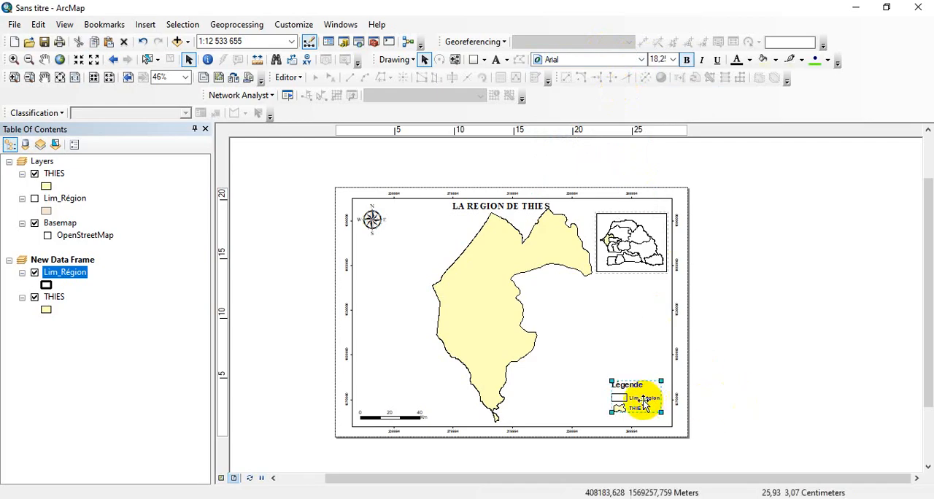
pyautogui.scroll(-4, 643, 403)
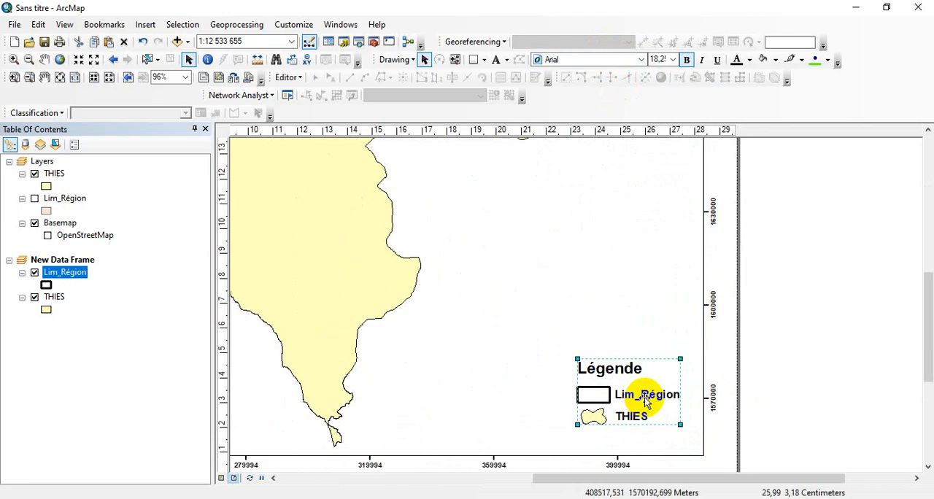
pyautogui.rightClick(644, 401)
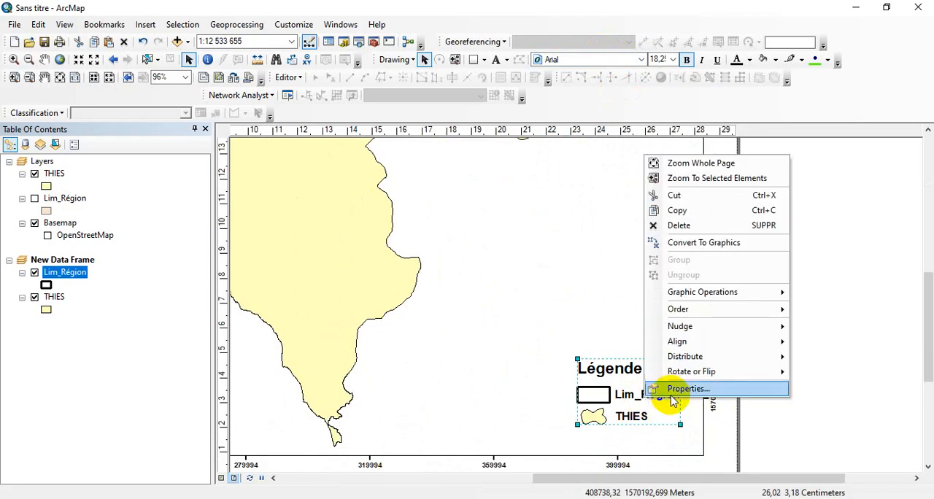
pyautogui.click(689, 245)
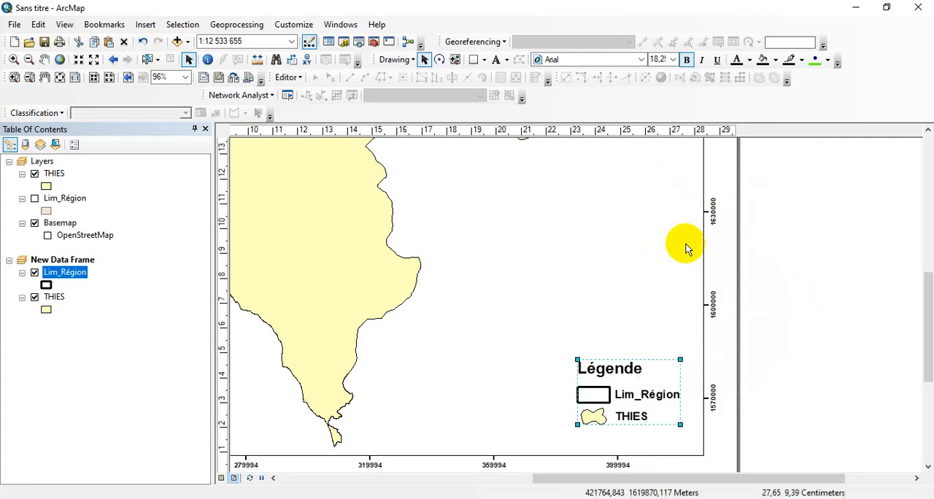
pyautogui.rightClick(641, 377)
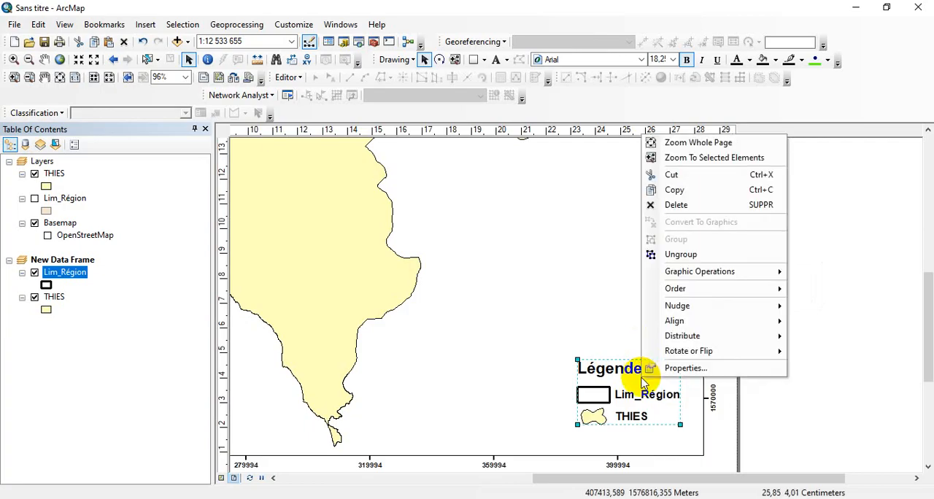
pyautogui.click(670, 255)
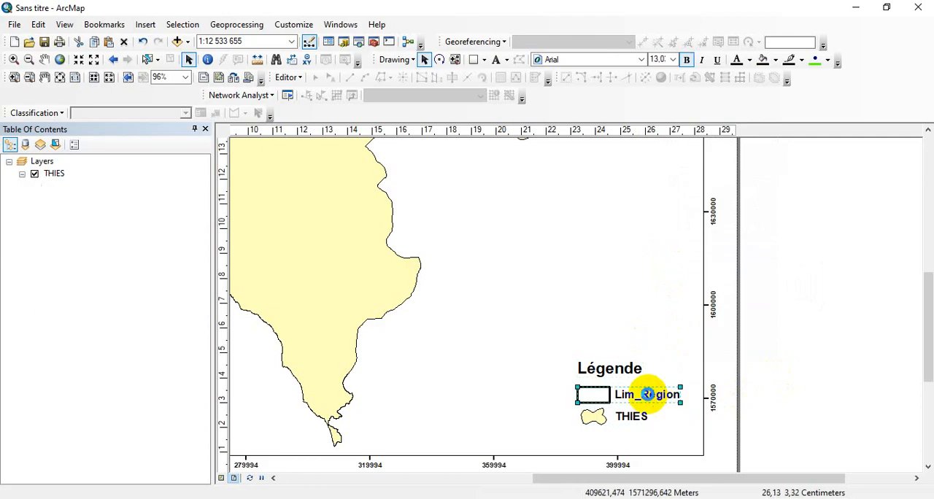
# Delete the Lim_Région entry from the legend and move the Légende title down just above the THIES entry
pyautogui.press('Delete')
pyautogui.moveTo(623, 378); pyautogui.dragTo(619, 395)
pyautogui.click(828, 402)
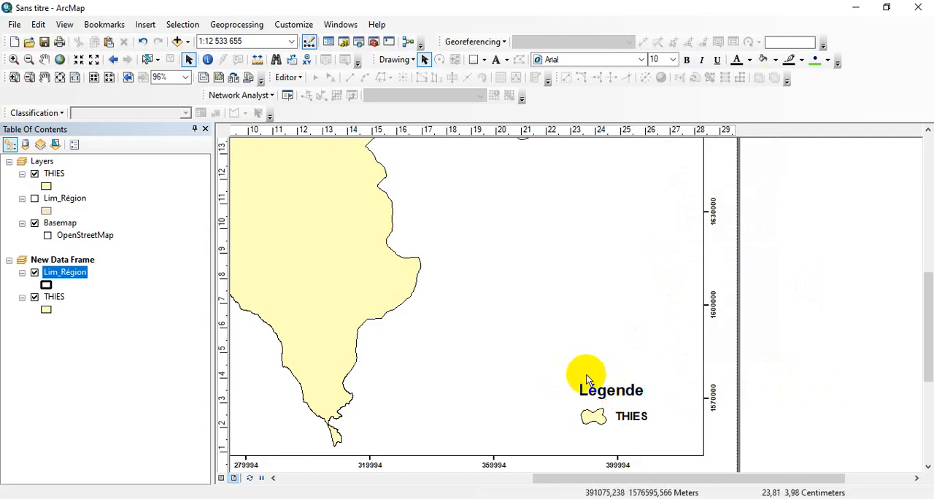
pyautogui.click(595, 392)
pyautogui.moveTo(592, 392); pyautogui.dragTo(594, 391)
# Group the Légende title with the THIES entry and enlarge the grouped legend slightly
pyautogui.moveTo(563, 354); pyautogui.dragTo(676, 444)
pyautogui.rightClick(622, 391)
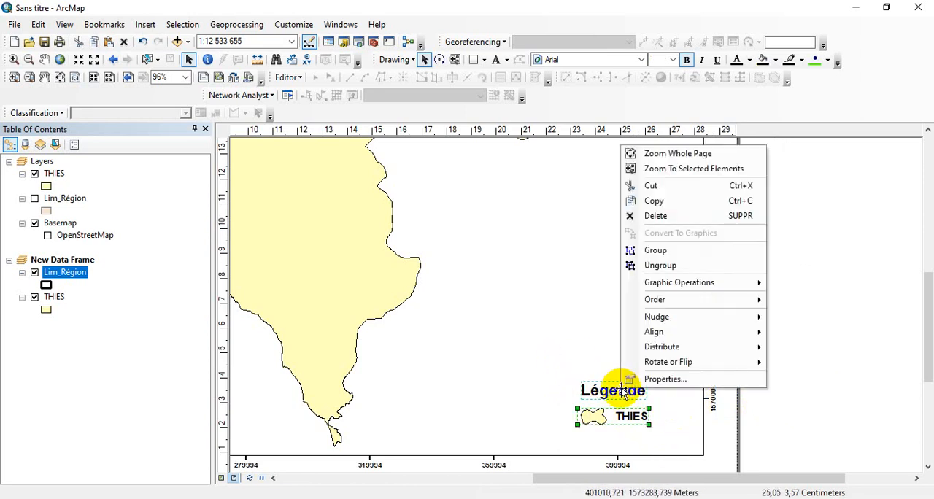
pyautogui.click(656, 252)
pyautogui.scroll(-3, 865, 445)
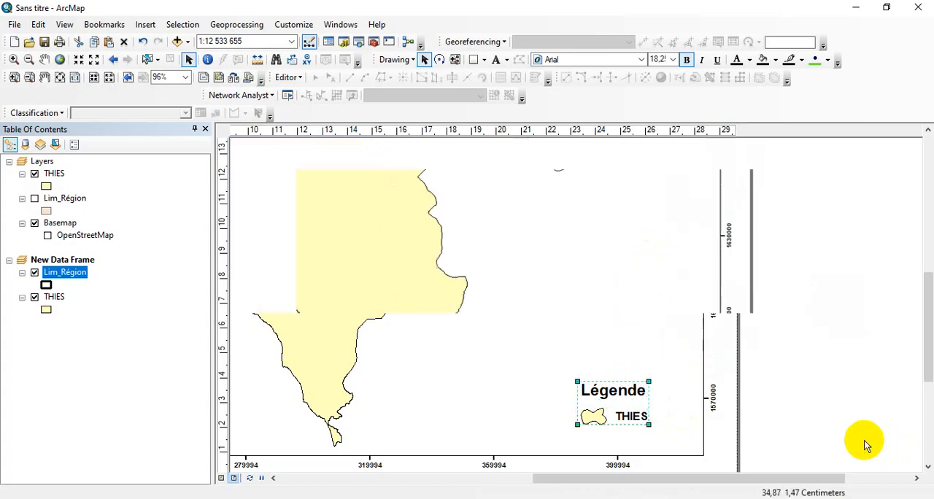
pyautogui.scroll(-1, 860, 438)
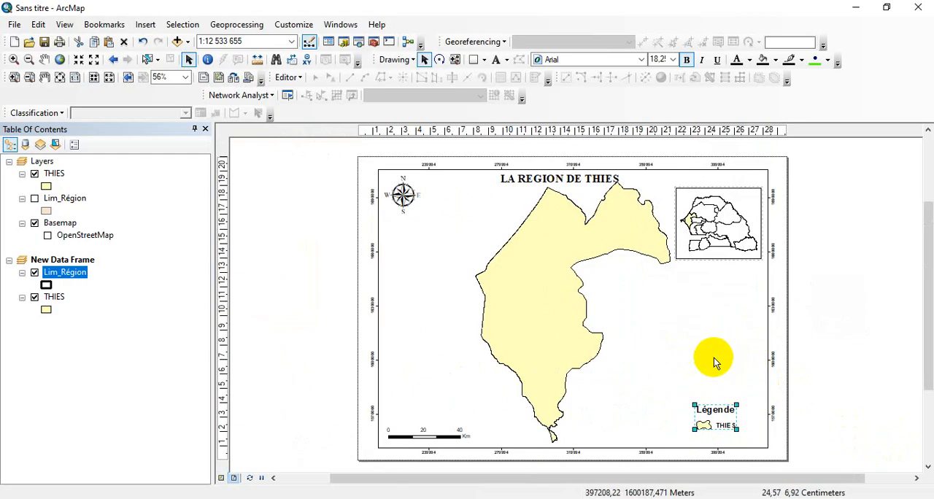
pyautogui.moveTo(737, 429); pyautogui.dragTo(745, 436)
pyautogui.click(844, 410)
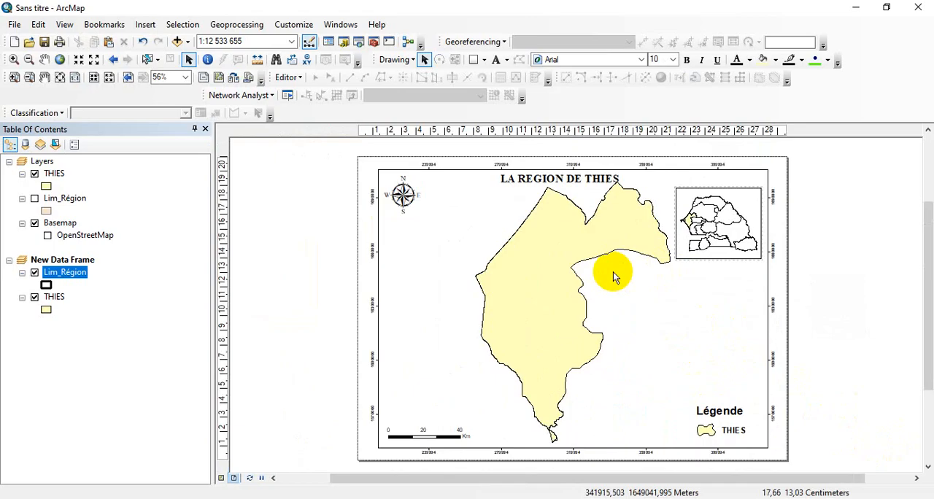
# Shift the Thies map slightly down inside the main data frame so it clears the title
pyautogui.click(613, 276)
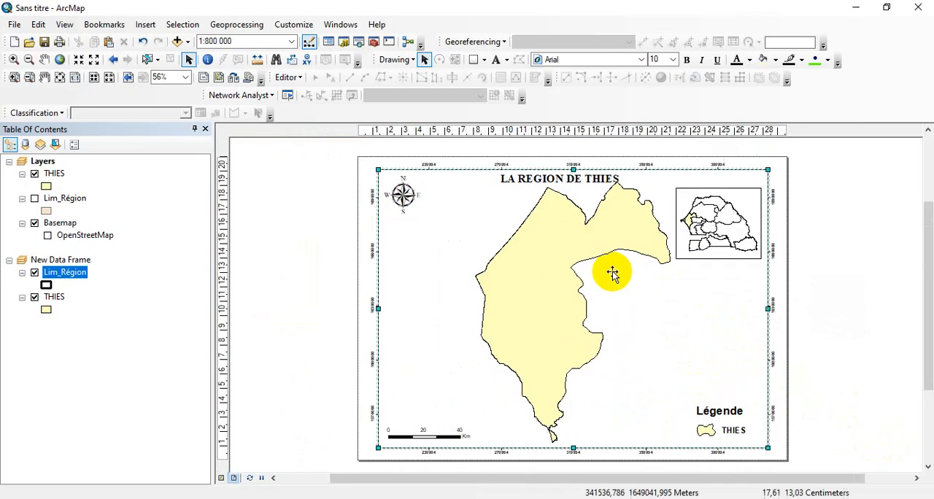
pyautogui.click(45, 62)
pyautogui.moveTo(579, 244); pyautogui.dragTo(580, 253)
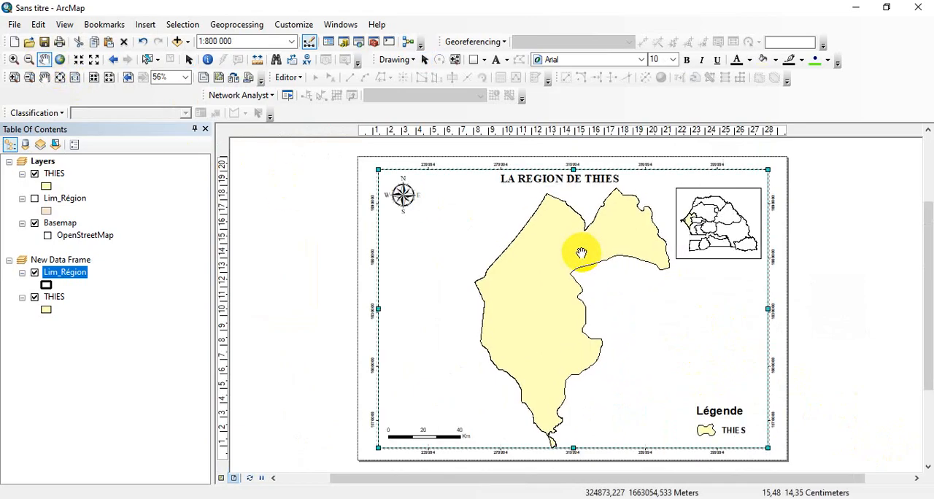
pyautogui.click(189, 59)
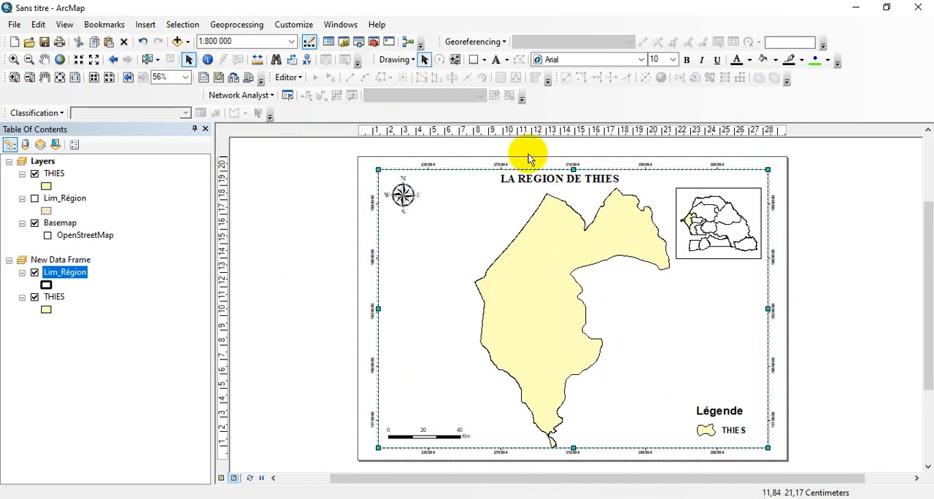
# Nudge the LA REGION DE THIES title slightly down and to the right, leaving its text properties as they are
pyautogui.doubleClick(583, 180)
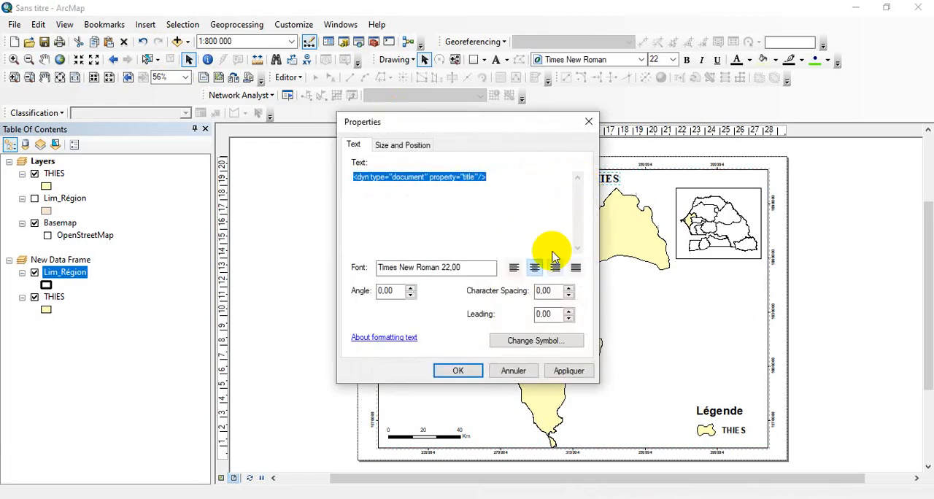
pyautogui.click(514, 371)
pyautogui.click(567, 181)
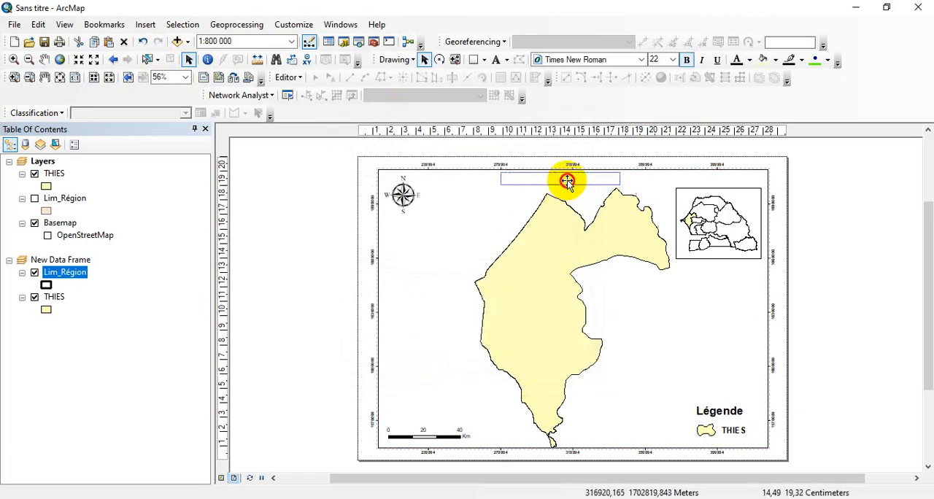
# Widen the main data frame slightly on both its left and right sides, toward the page edges
pyautogui.click(416, 298)
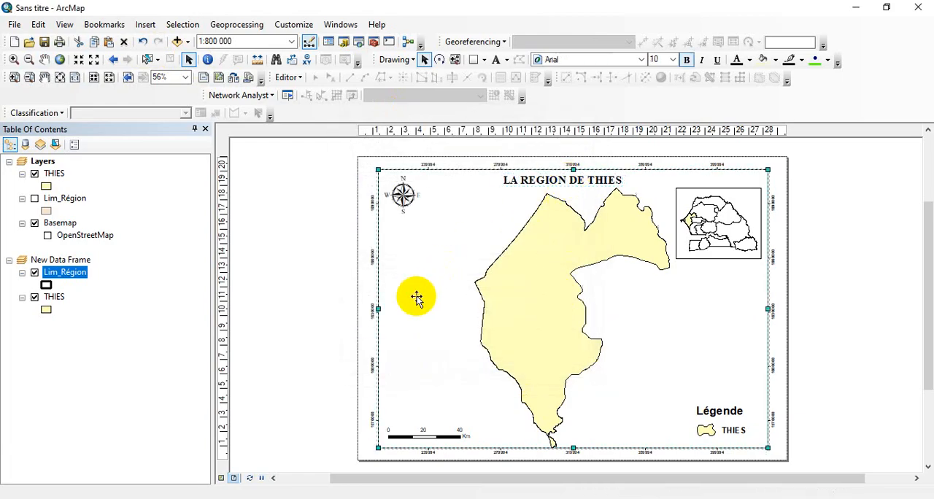
pyautogui.moveTo(378, 309); pyautogui.dragTo(373, 308)
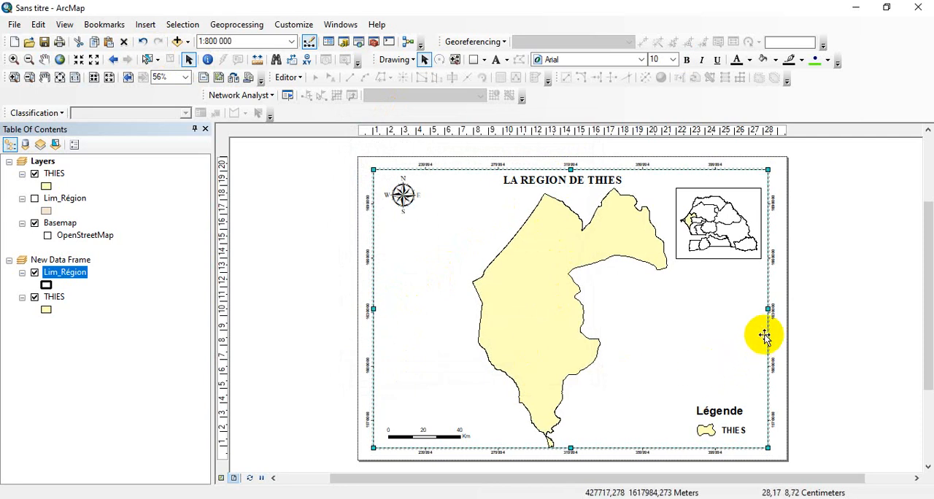
pyautogui.moveTo(768, 309); pyautogui.dragTo(774, 309)
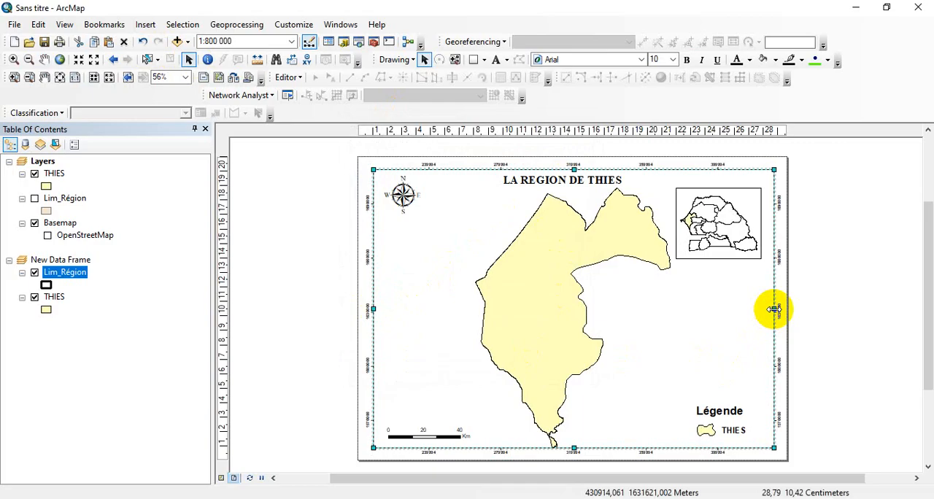
# Examine the finished layout in print preview, including the inset's outlines, and return to the layout
pyautogui.click(731, 428)
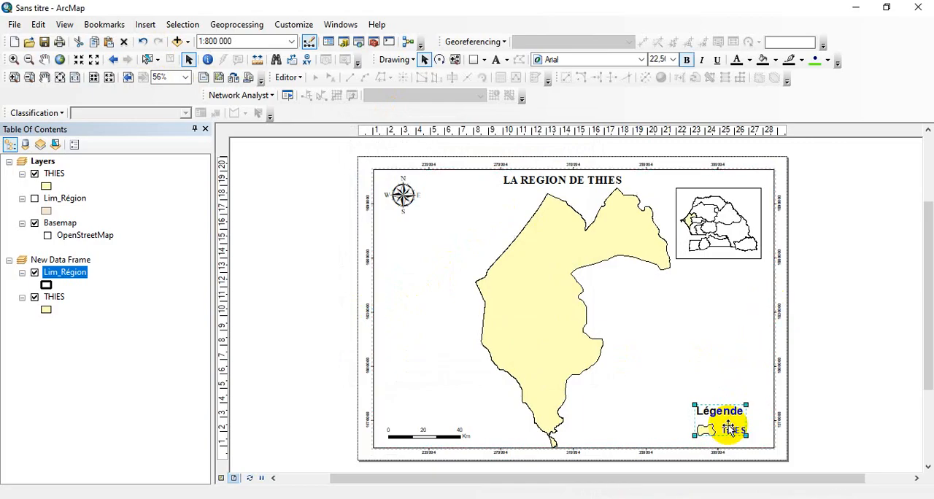
pyautogui.click(14, 25)
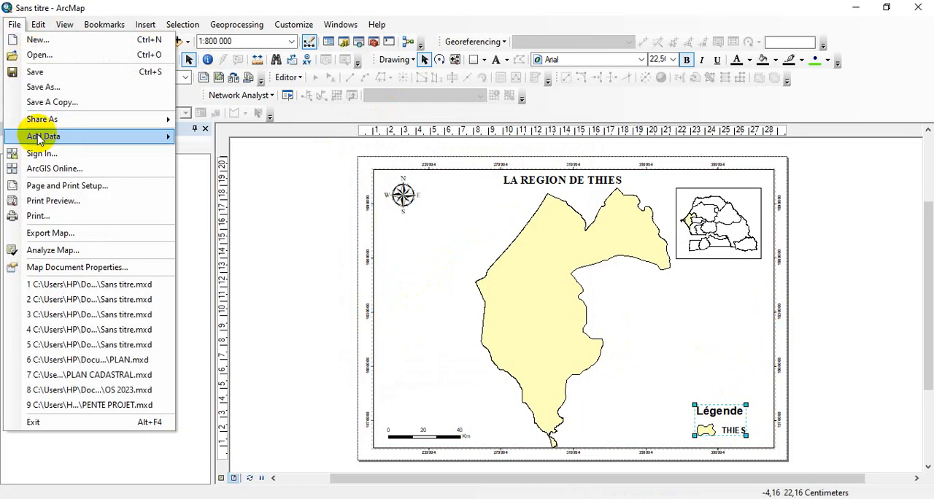
pyautogui.click(52, 201)
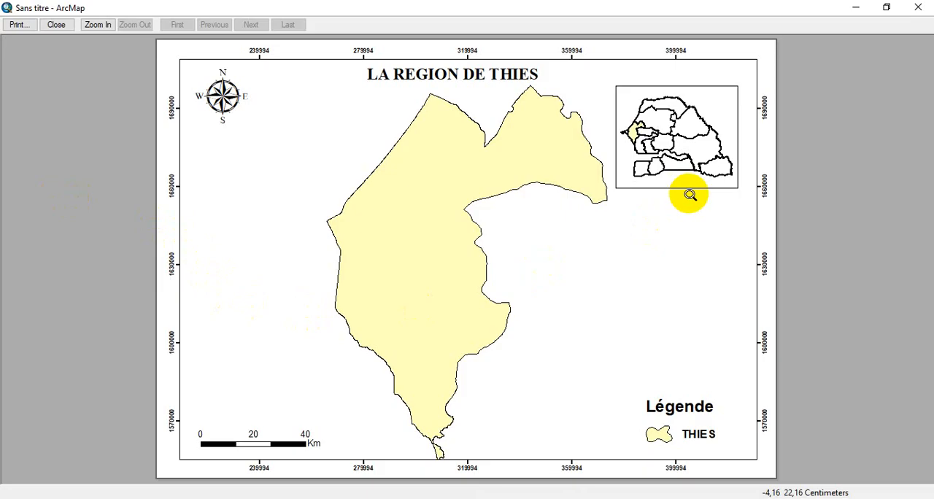
pyautogui.click(918, 11)
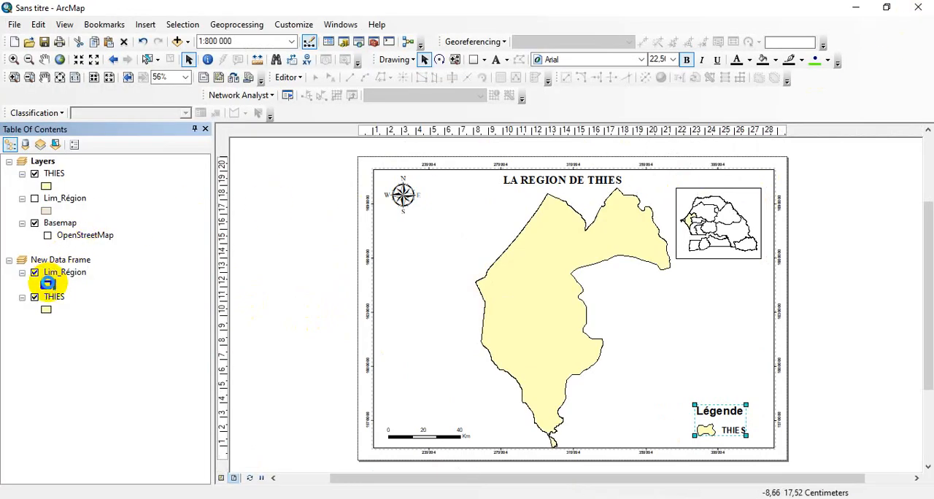
# Set the outline width of the inset's Lim_Région layer symbol to 1
pyautogui.click(335, 224)
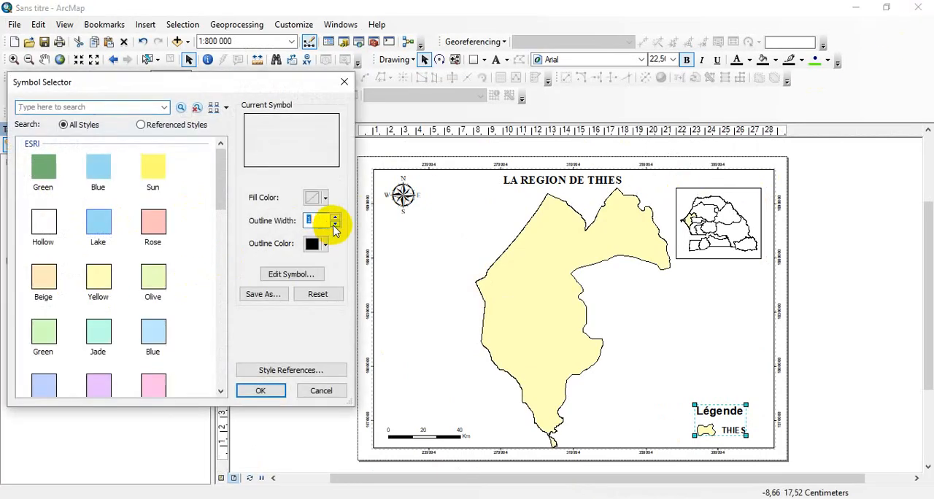
pyautogui.click(264, 392)
# Export the layout as a 300 dpi JPEG named THIES in the CARTES folder
pyautogui.click(16, 24)
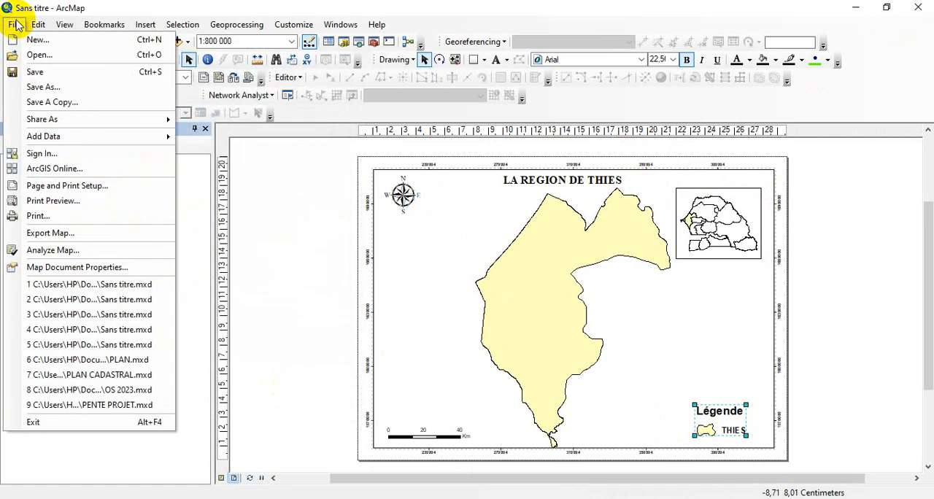
pyautogui.click(88, 236)
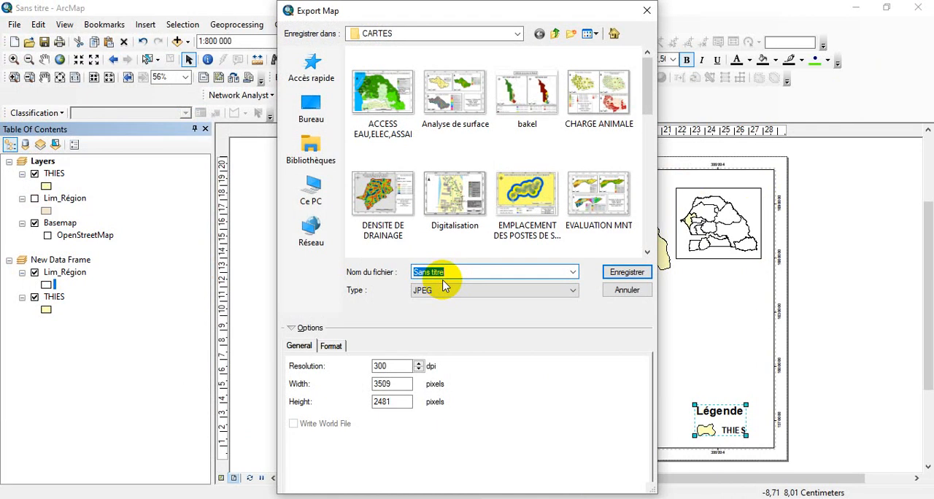
pyautogui.write('THI')
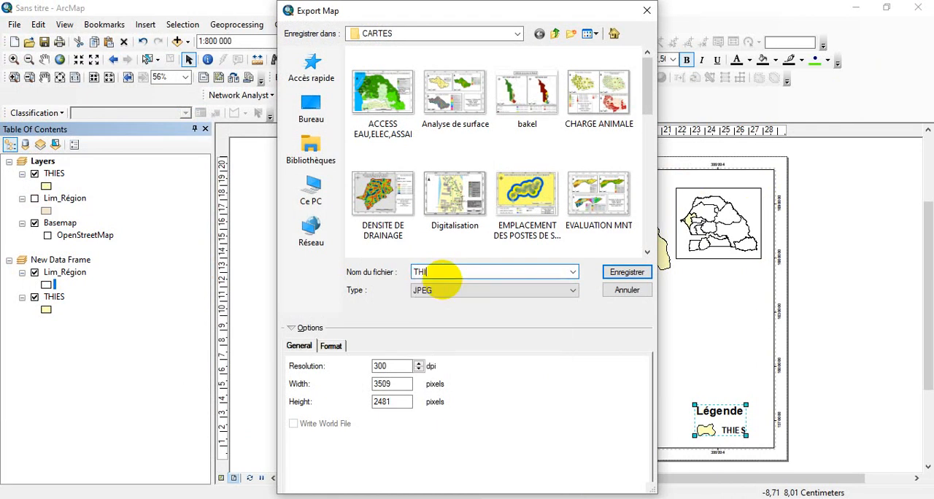
pyautogui.write('ES')
pyautogui.press('Return')
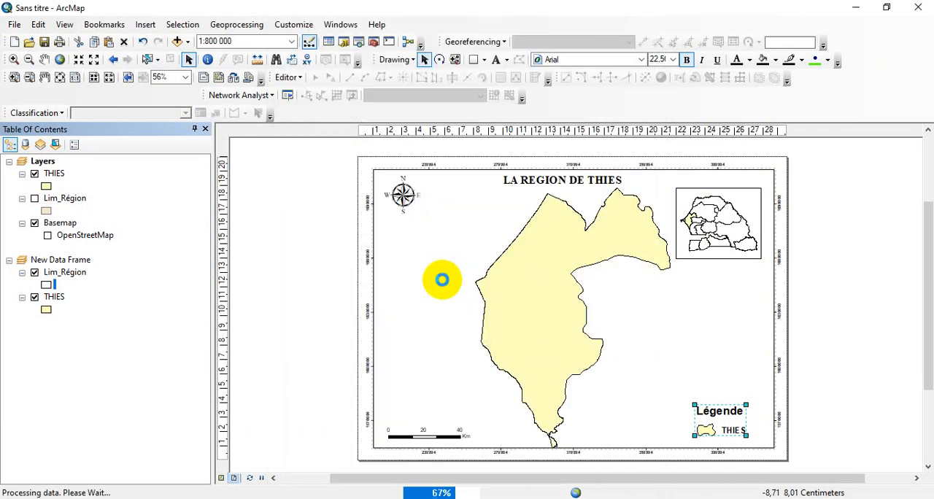